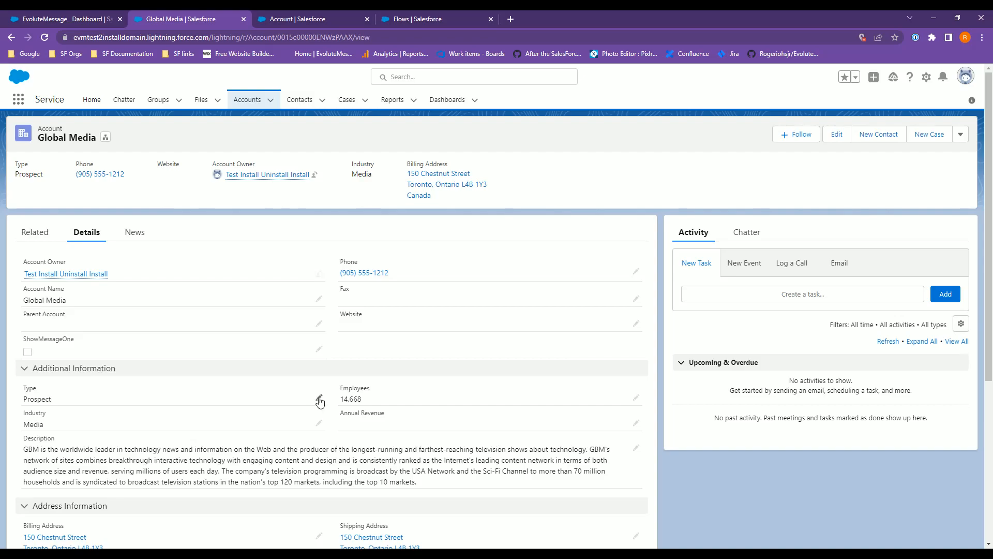
Change the Global Media account's Type to Customer and save the record.
{"action": "left_click", "coordinate": [319, 398]}
{"action": "left_click", "coordinate": [91, 430]}
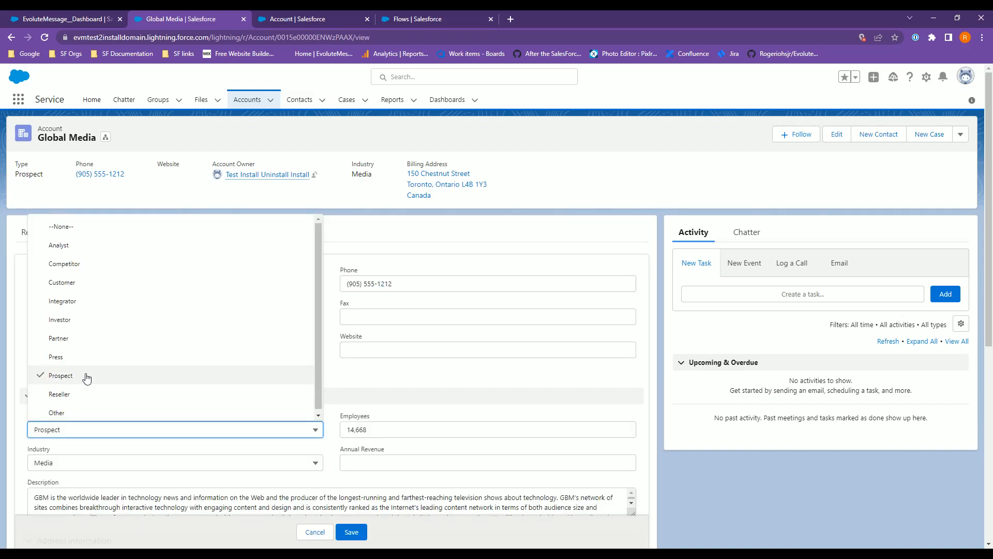
{"action": "left_click", "coordinate": [77, 282]}
{"action": "left_click", "coordinate": [351, 533]}
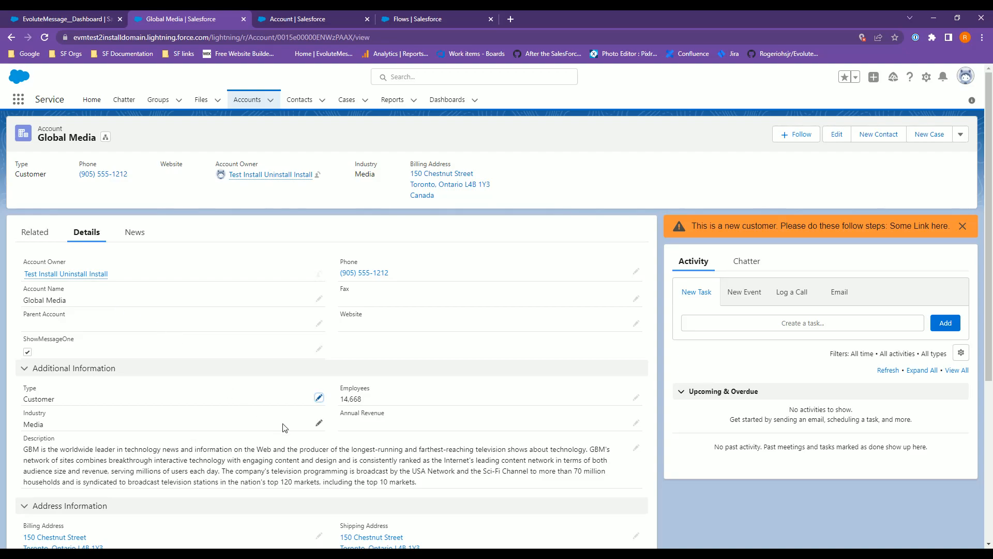
Change the account's Type back to Prospect and save the record.
{"action": "left_click", "coordinate": [318, 397]}
{"action": "left_click", "coordinate": [77, 430]}
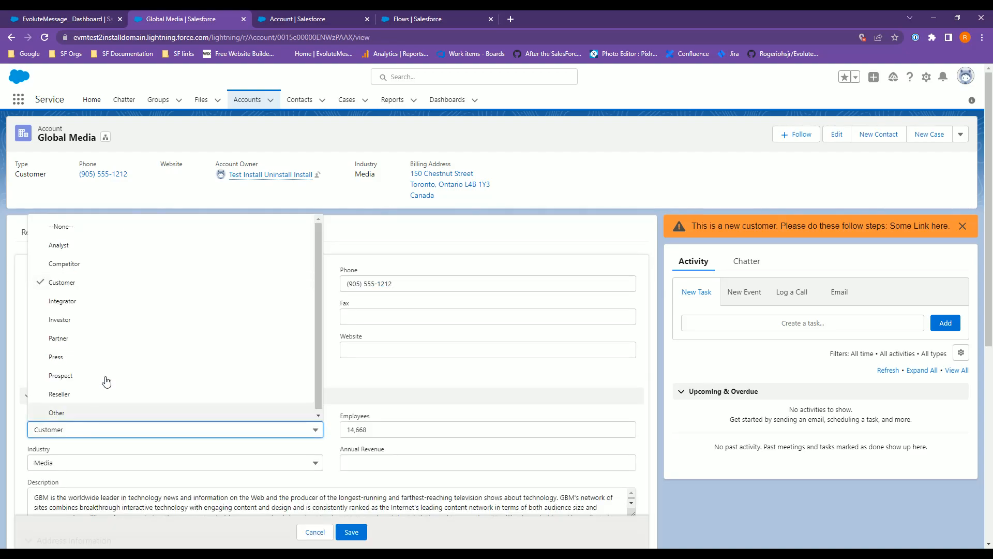
{"action": "left_click", "coordinate": [104, 377]}
{"action": "left_click", "coordinate": [351, 532]}
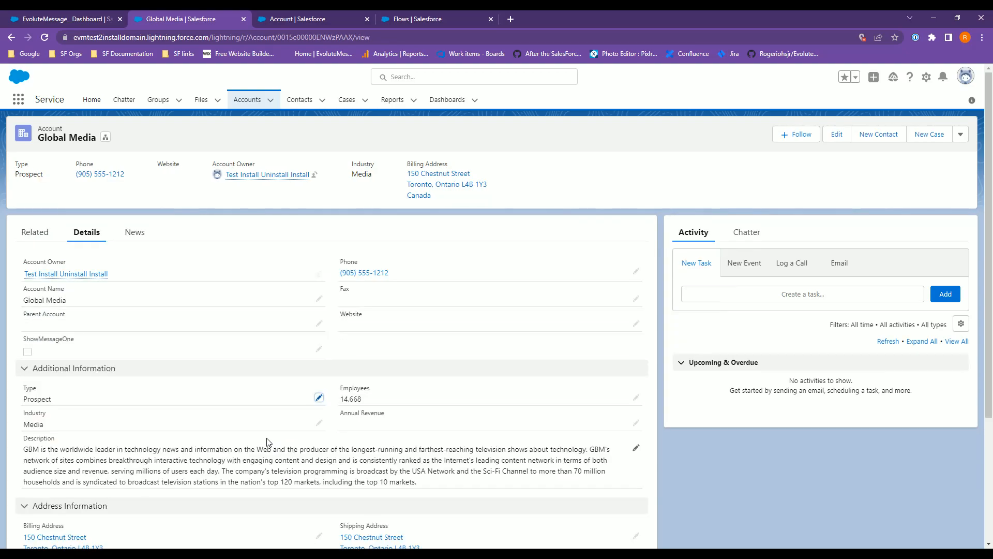
Change the account's Type to Partner and save the record.
{"action": "left_click", "coordinate": [318, 398]}
{"action": "left_click", "coordinate": [86, 431]}
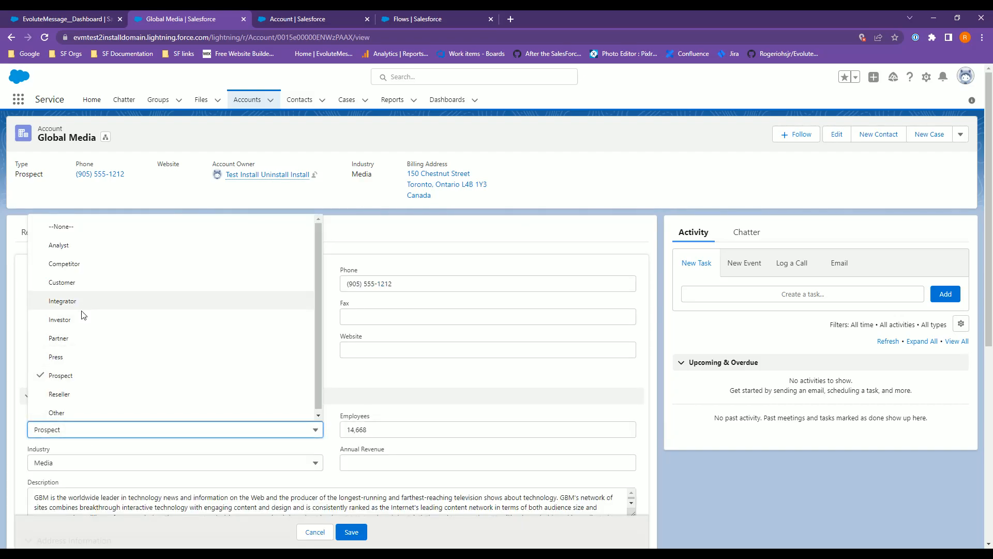
{"action": "left_click", "coordinate": [59, 338]}
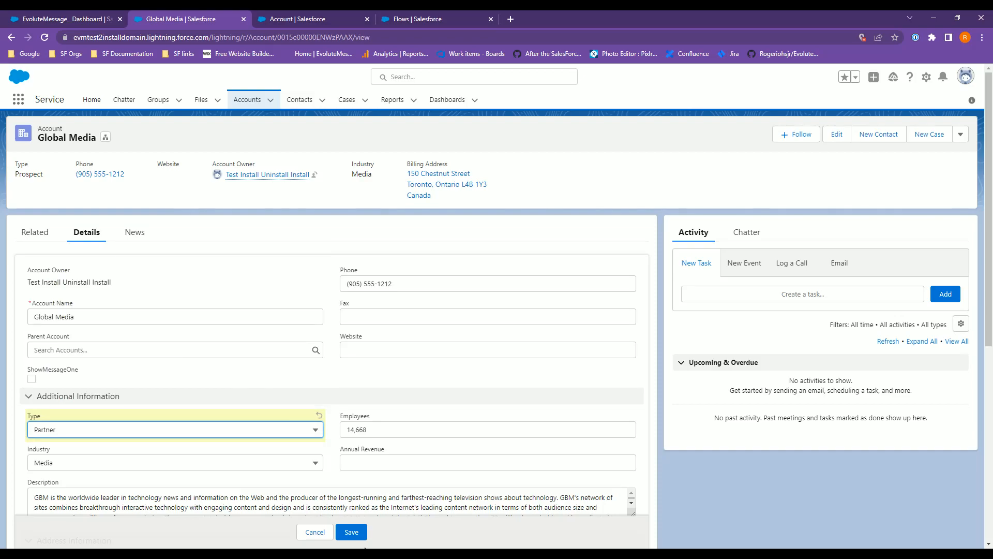
{"action": "left_click", "coordinate": [351, 531]}
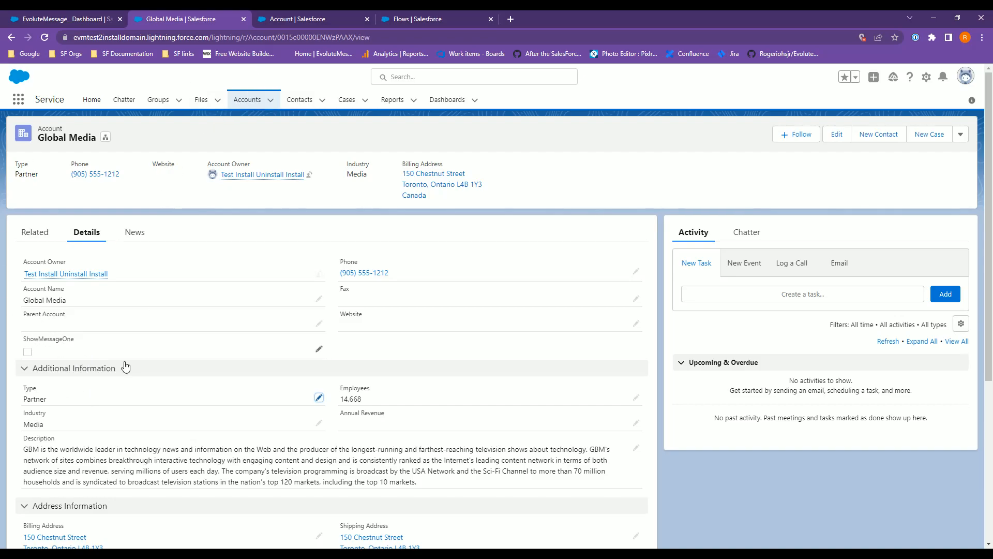
Start a new custom field on the Account object with the Checkbox data type.
{"action": "left_click", "coordinate": [294, 24]}
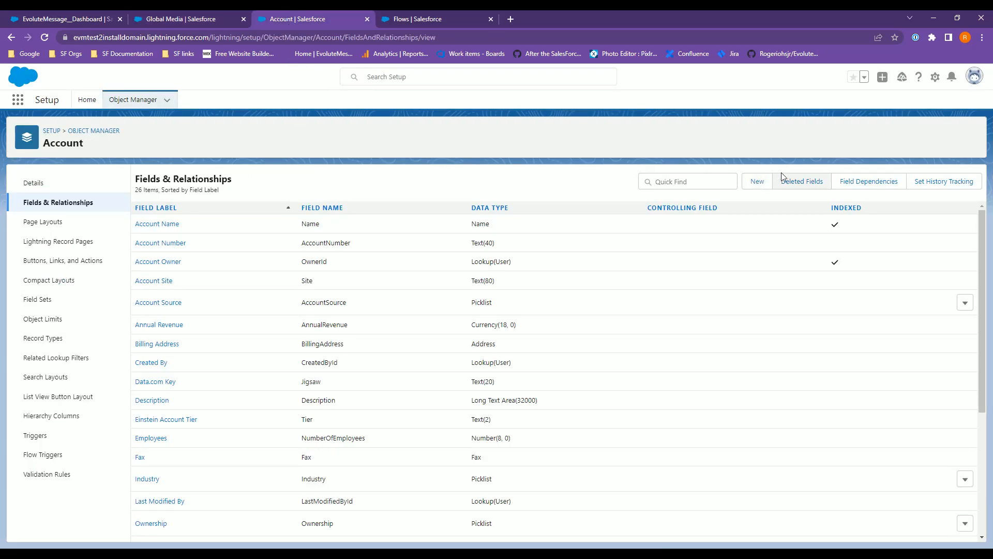
{"action": "left_click", "coordinate": [758, 182]}
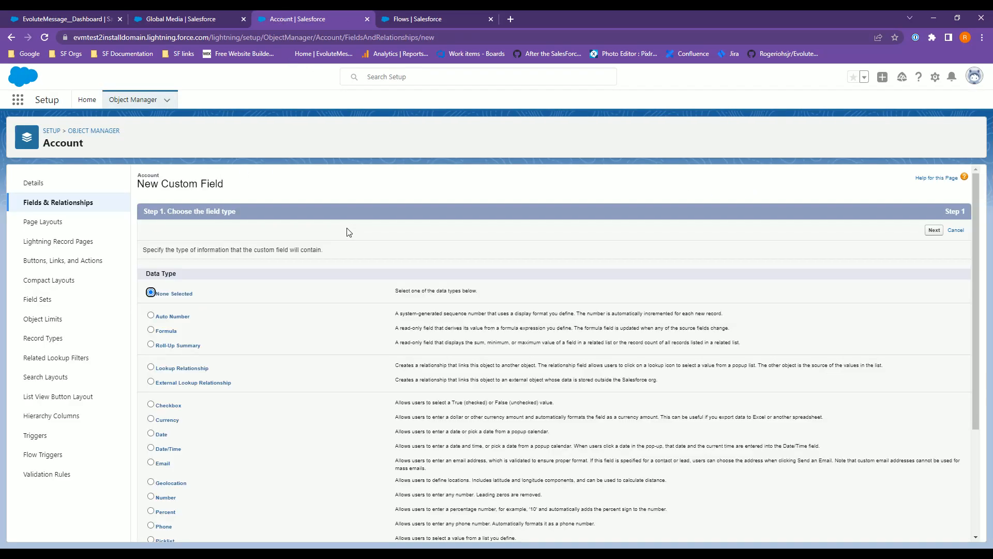
{"action": "left_click", "coordinate": [151, 404]}
{"action": "left_click", "coordinate": [936, 236]}
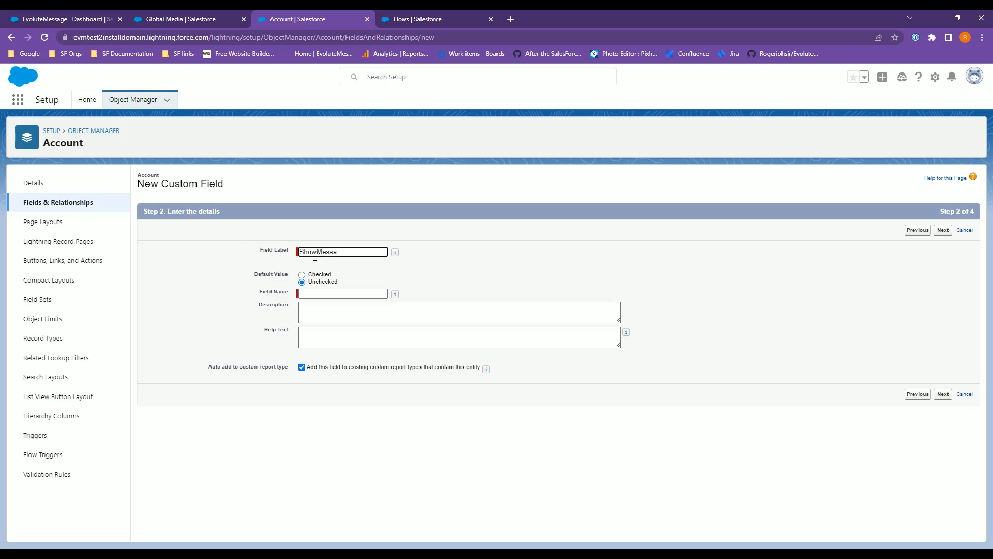
Label the checkbox field ShowMessageTwo and save it with default security and the Account Layout.
{"action": "key", "text": "Tab"}
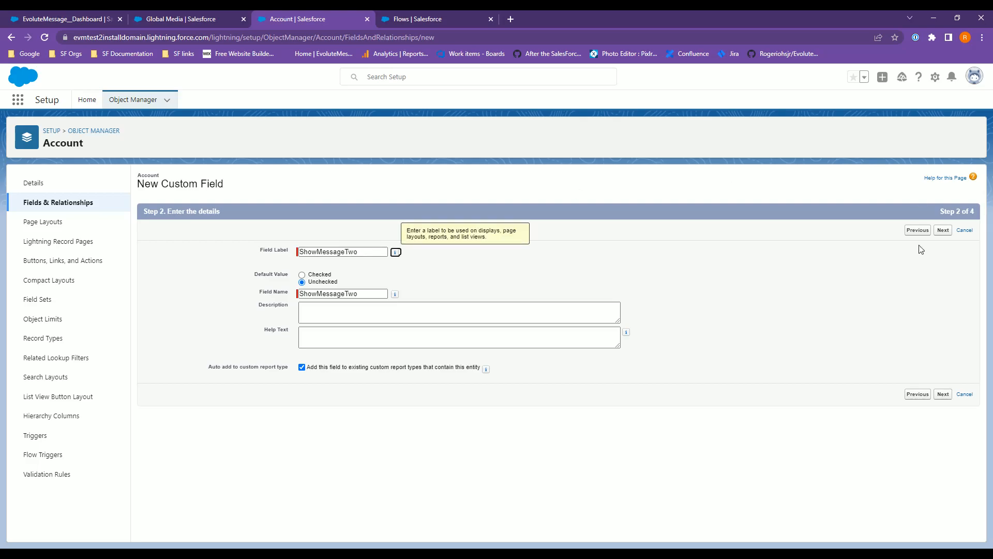
{"action": "left_click", "coordinate": [943, 229]}
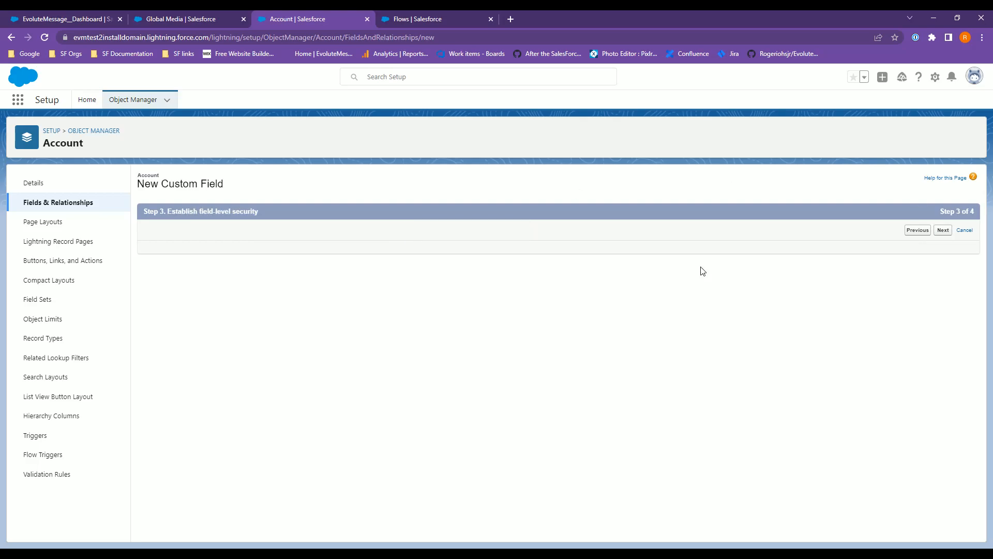
{"action": "left_click", "coordinate": [936, 230]}
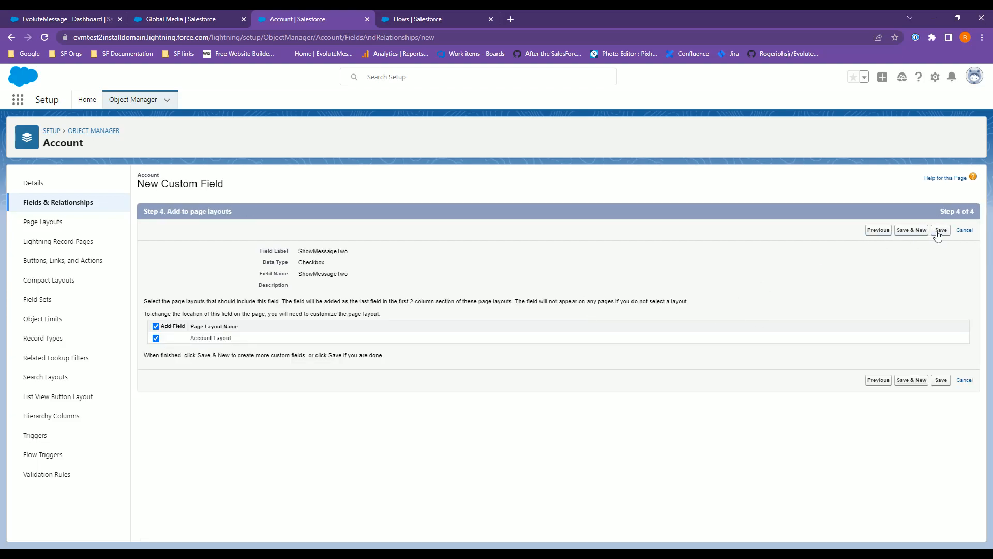
{"action": "left_click", "coordinate": [938, 232]}
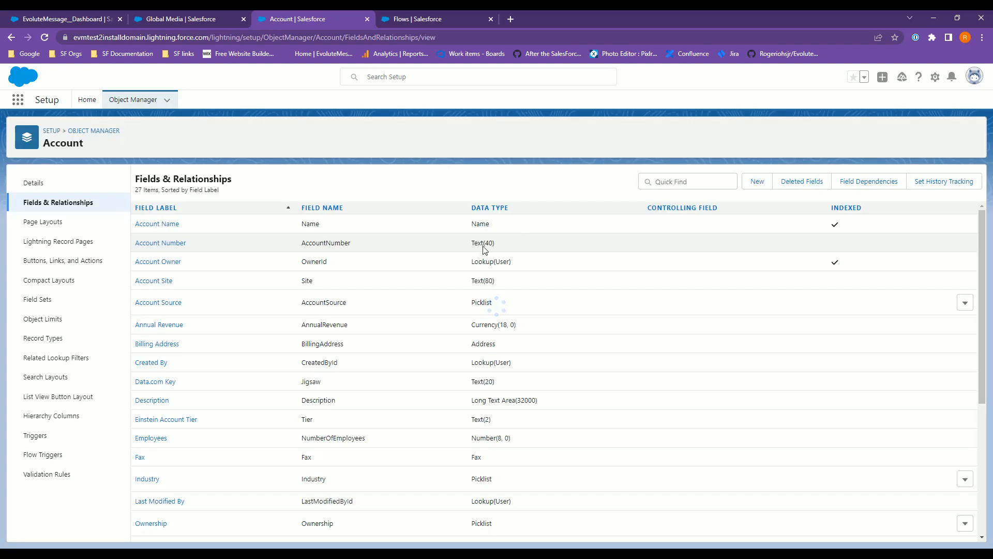
Create a new Record-Triggered Flow from the Flows setup page.
{"action": "left_click", "coordinate": [436, 19]}
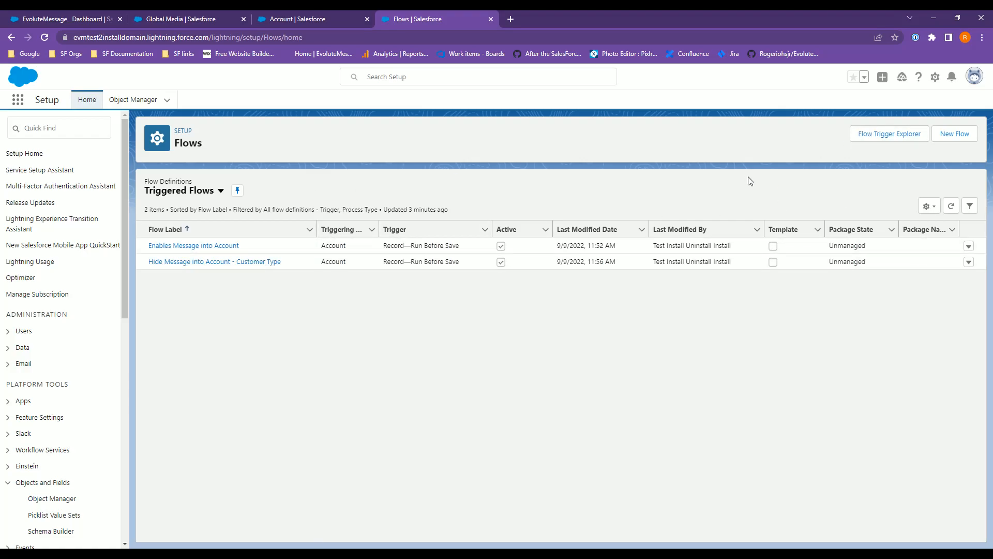
{"action": "left_click", "coordinate": [955, 134]}
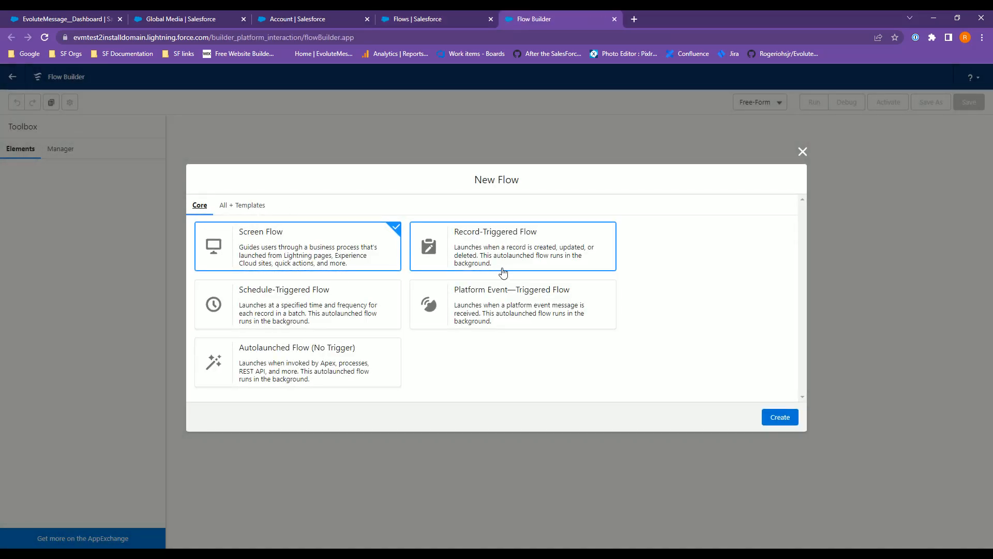
{"action": "left_click", "coordinate": [489, 257]}
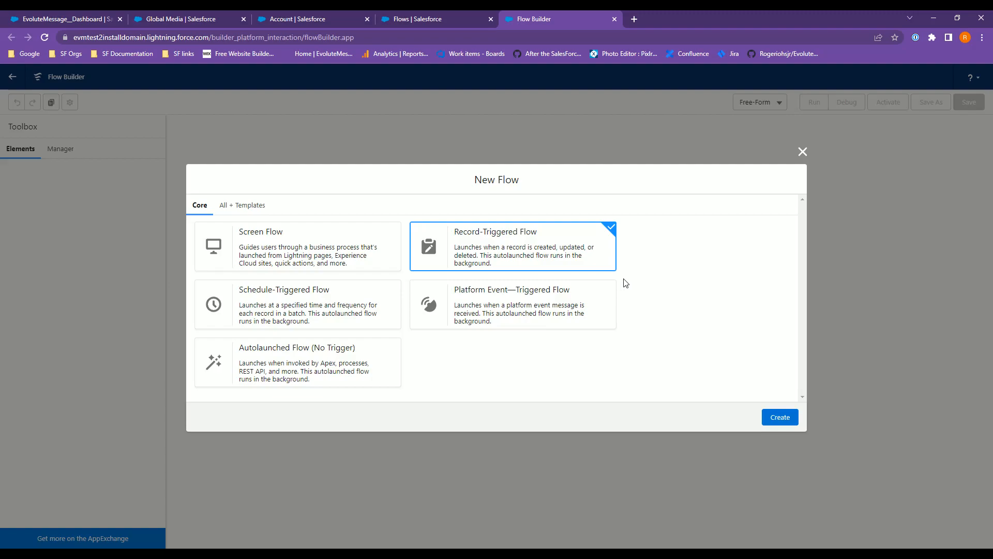
{"action": "left_click", "coordinate": [781, 418]}
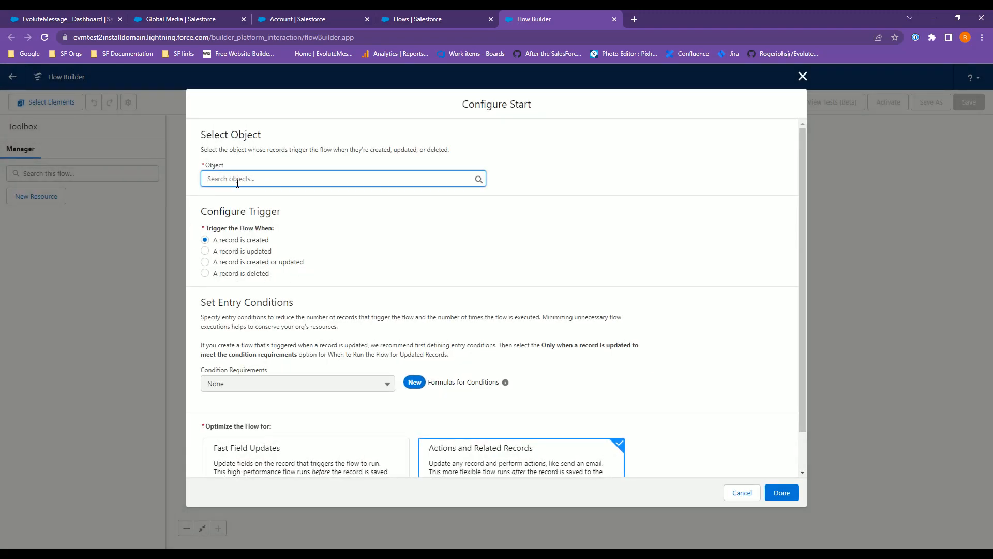
Set the flow to start when an Account record is updated, with a Formula Evaluates to True entry condition.
{"action": "left_click", "coordinate": [237, 180]}
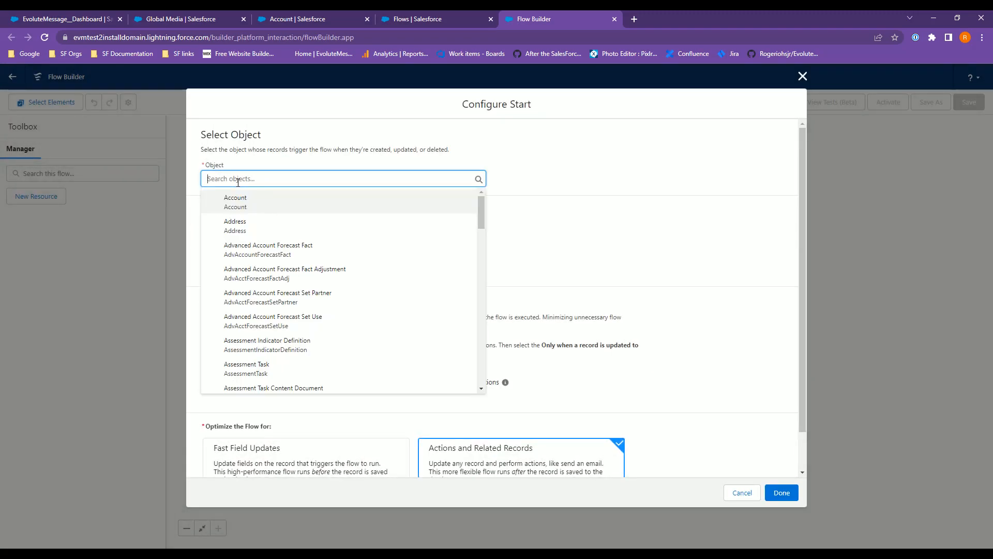
{"action": "left_click", "coordinate": [246, 207]}
{"action": "left_click", "coordinate": [244, 252]}
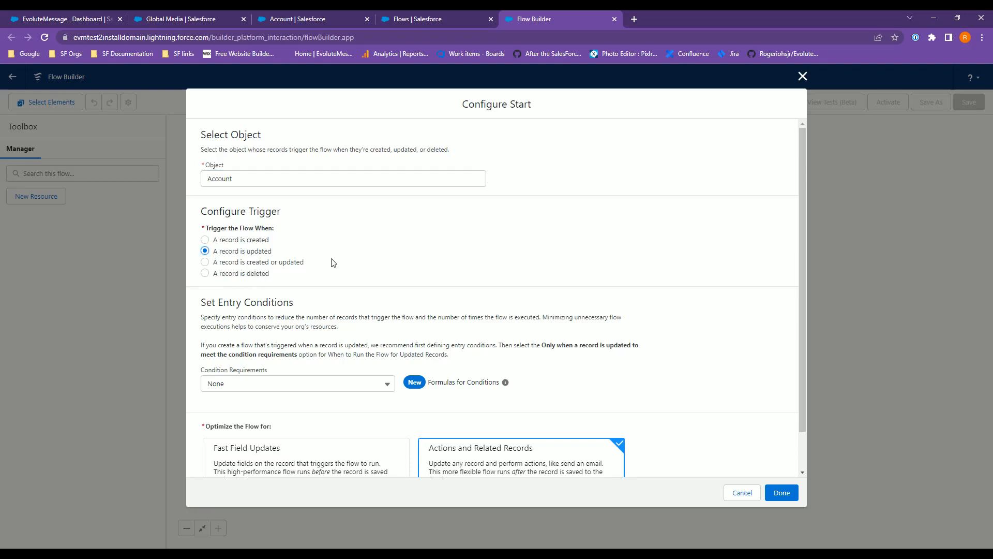
{"action": "scroll", "coordinate": [317, 341], "scroll_direction": "down", "scroll_amount": 1}
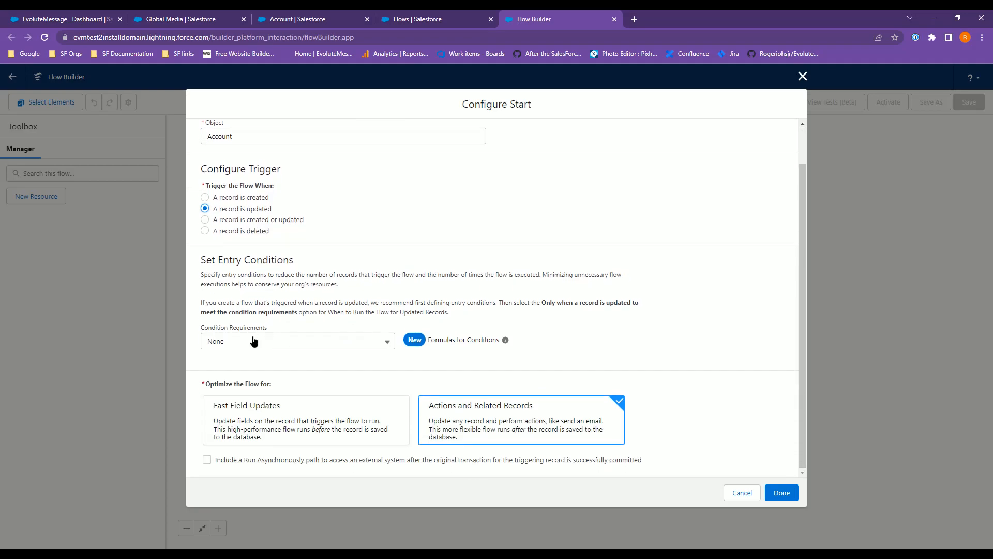
{"action": "left_click", "coordinate": [266, 341]}
{"action": "left_click", "coordinate": [293, 437]}
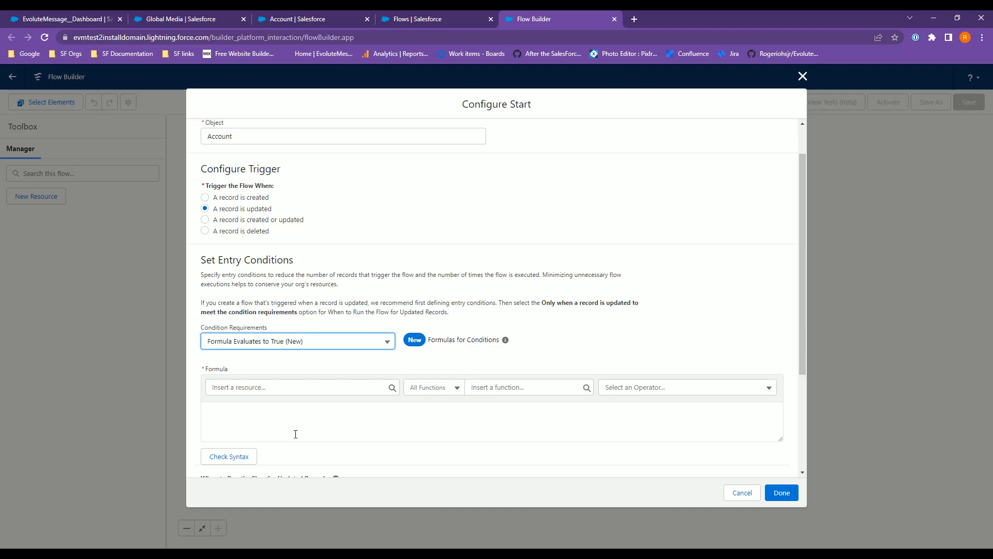
Paste the entry formula ISPICKVAL({!$Record__Prior.Type}, "Prospect") && ISPICKVAL({!$Record.Type}, "Customer").
{"action": "scroll", "coordinate": [305, 411], "scroll_direction": "down", "scroll_amount": 3}
{"action": "left_click", "coordinate": [241, 278]}
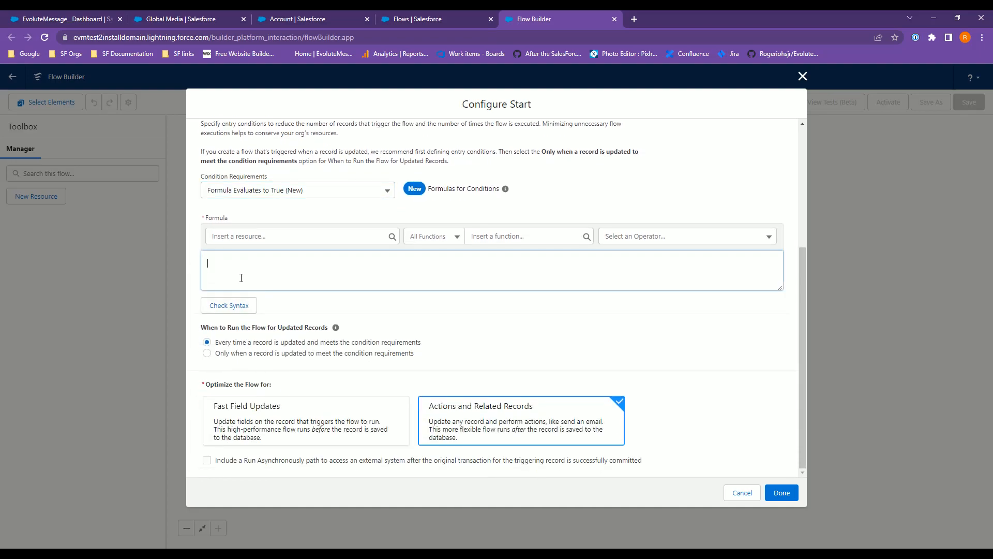
{"action": "key", "text": "alt+Tab"}
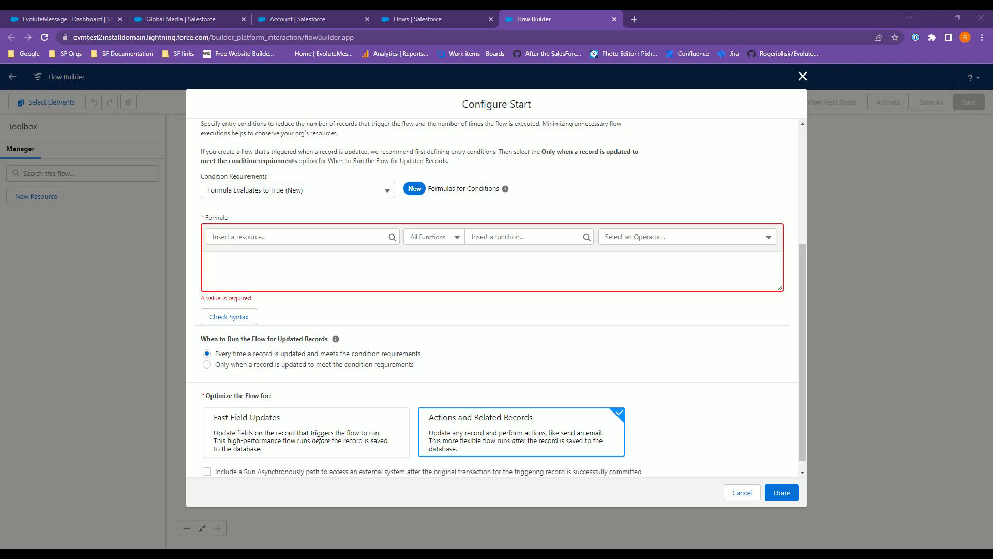
{"action": "left_click", "coordinate": [250, 261]}
{"action": "type", "text": "ISPICKVAL({!$Record__Prior.Type}, \"Prospect\") && ISPICKVAL({!$Record.Type}, \"Customer\")"}
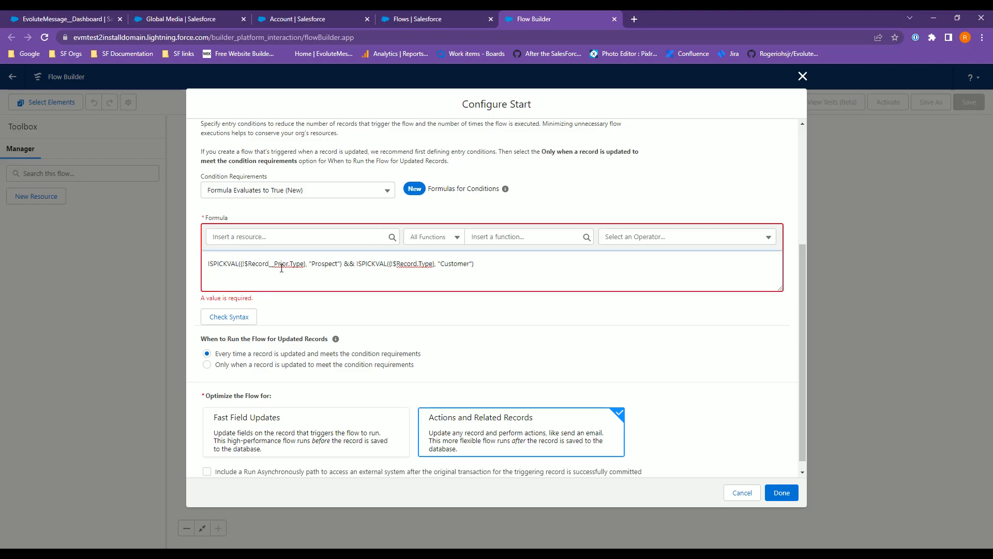
Replace the formula's second picklist value with "Partner" and check the formula syntax.
{"action": "double_click", "coordinate": [324, 265]}
{"action": "left_click", "coordinate": [282, 237]}
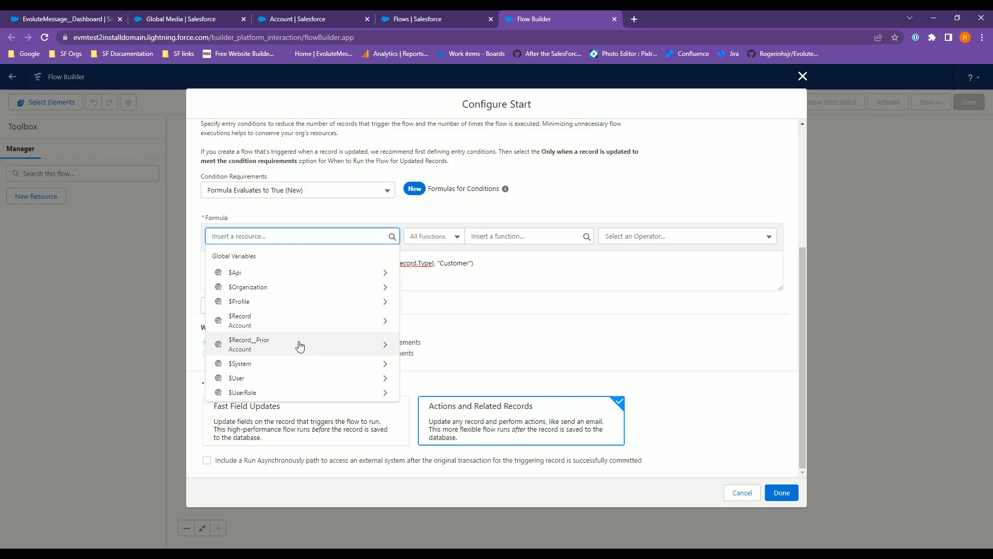
{"action": "left_click", "coordinate": [463, 274]}
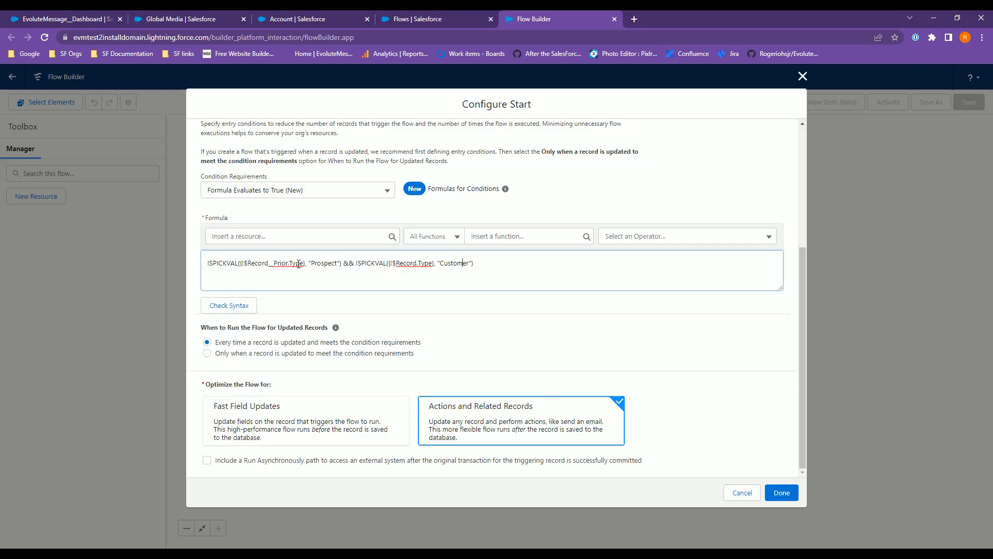
{"action": "double_click", "coordinate": [329, 266]}
{"action": "double_click", "coordinate": [419, 266]}
{"action": "double_click", "coordinate": [449, 265]}
{"action": "type", "text": "Partn"}
{"action": "left_click", "coordinate": [216, 312]}
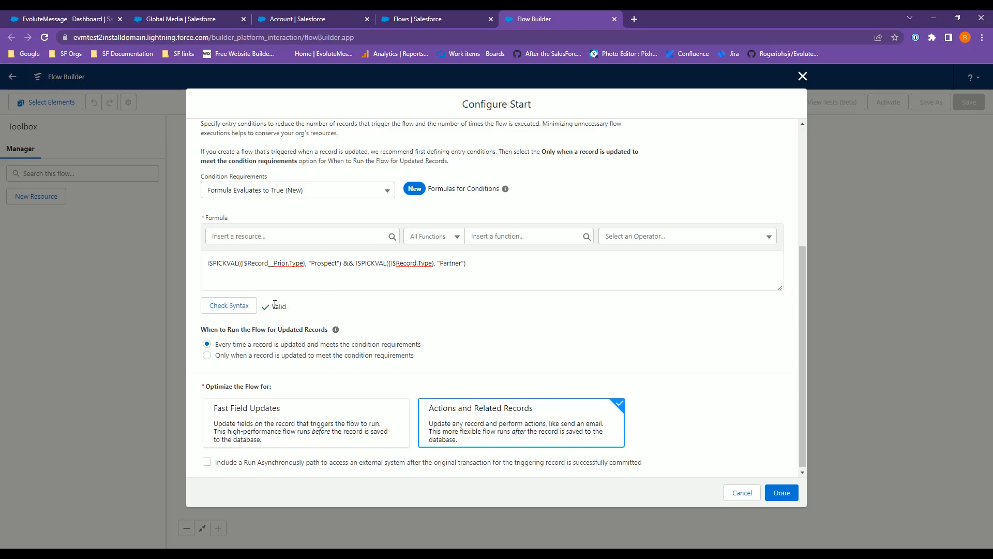
Optimize the flow for Fast Field Updates and close the start configuration.
{"action": "scroll", "coordinate": [369, 362], "scroll_direction": "down", "scroll_amount": 1}
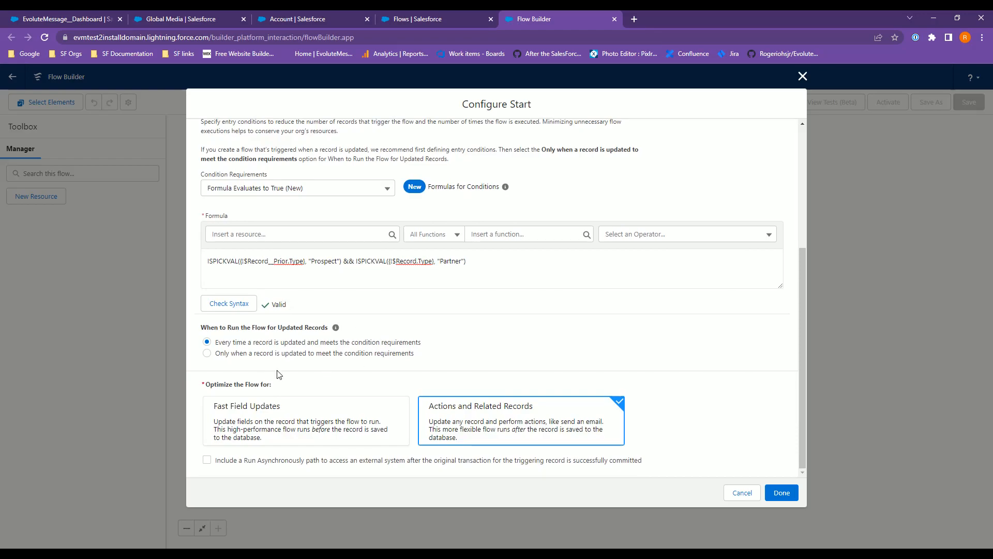
{"action": "left_click", "coordinate": [266, 426]}
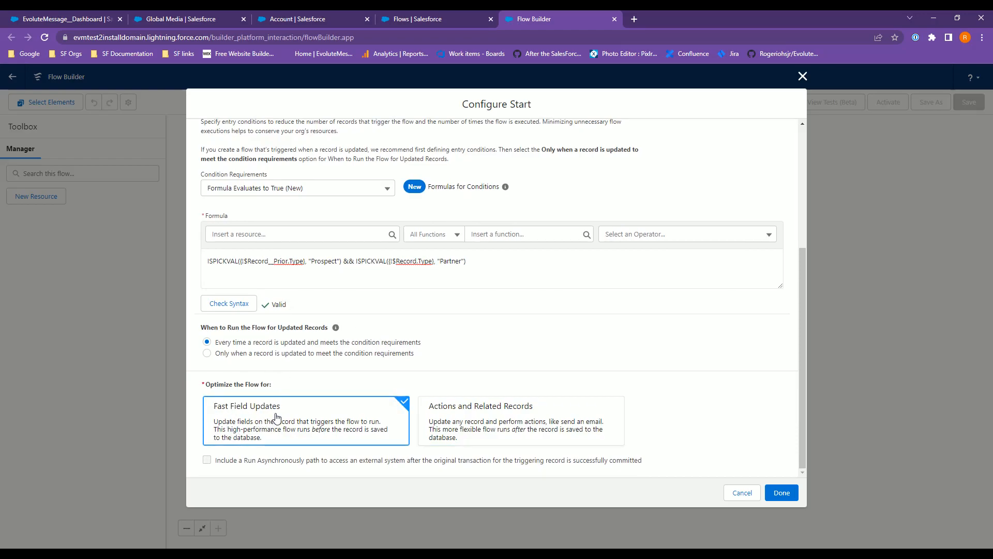
{"action": "left_click", "coordinate": [792, 495]}
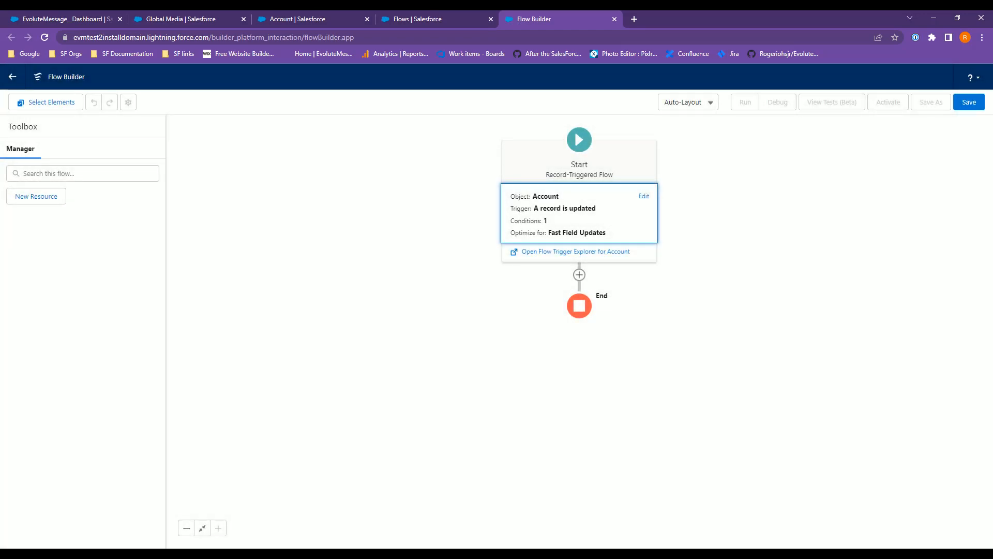
Add an Update Triggering Record element after the start.
{"action": "left_click", "coordinate": [579, 275]}
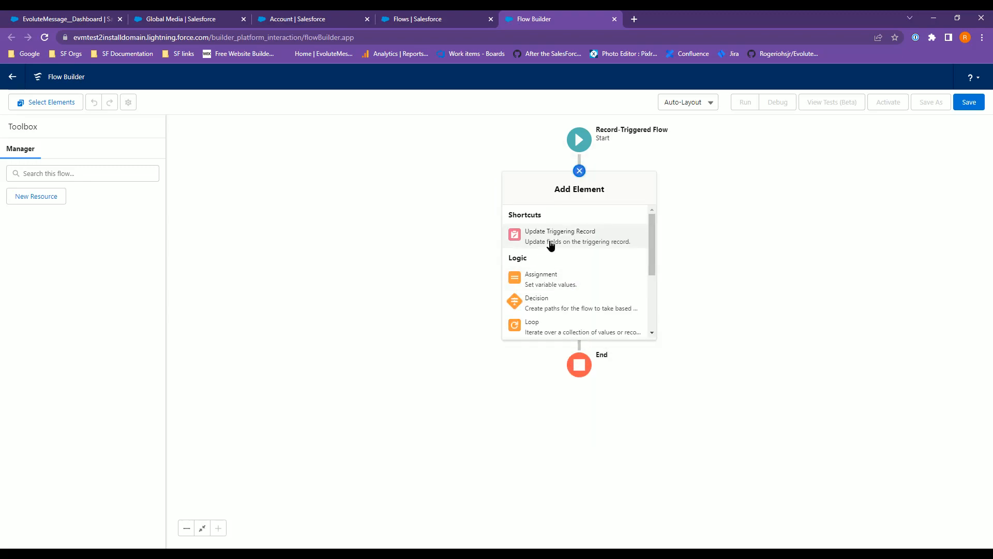
{"action": "left_click", "coordinate": [550, 244]}
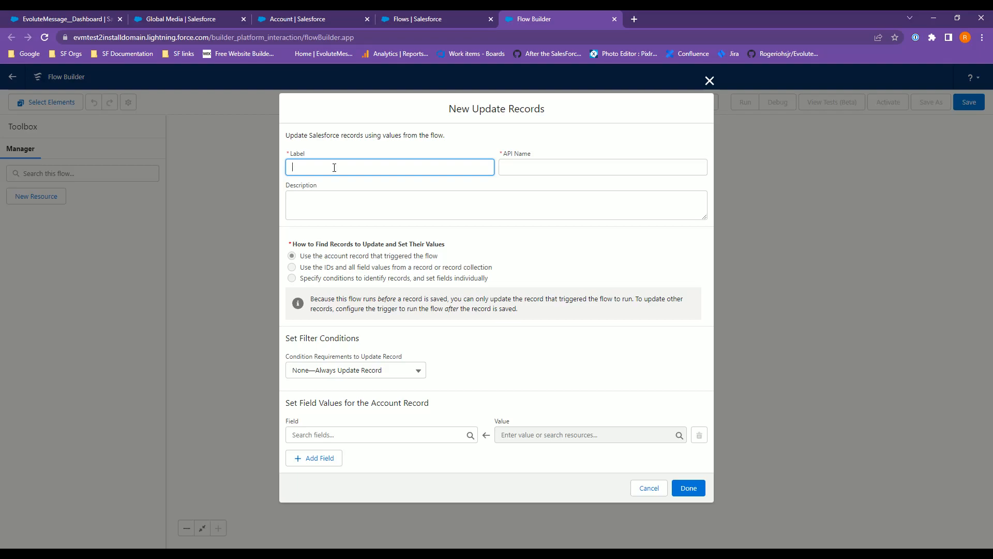
Label the Update Records element "Show Message two".
{"action": "type", "text": "Show Message"}
{"action": "double_click", "coordinate": [335, 167]}
{"action": "type", "text": "Message two"}
{"action": "key", "text": "Tab"}
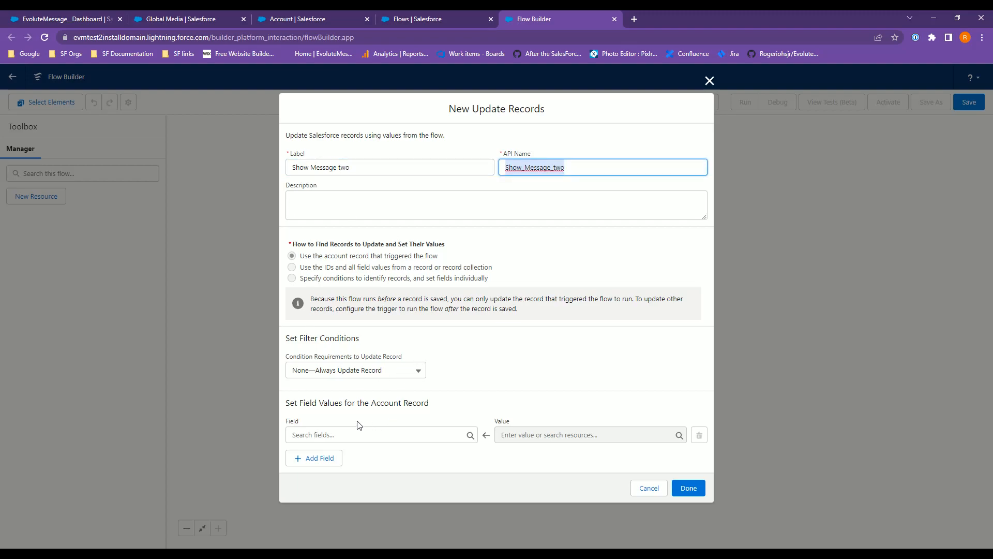
Set the account field ShowMessageTwo__c to $GlobalConstant.True and finish the element.
{"action": "left_click", "coordinate": [340, 436]}
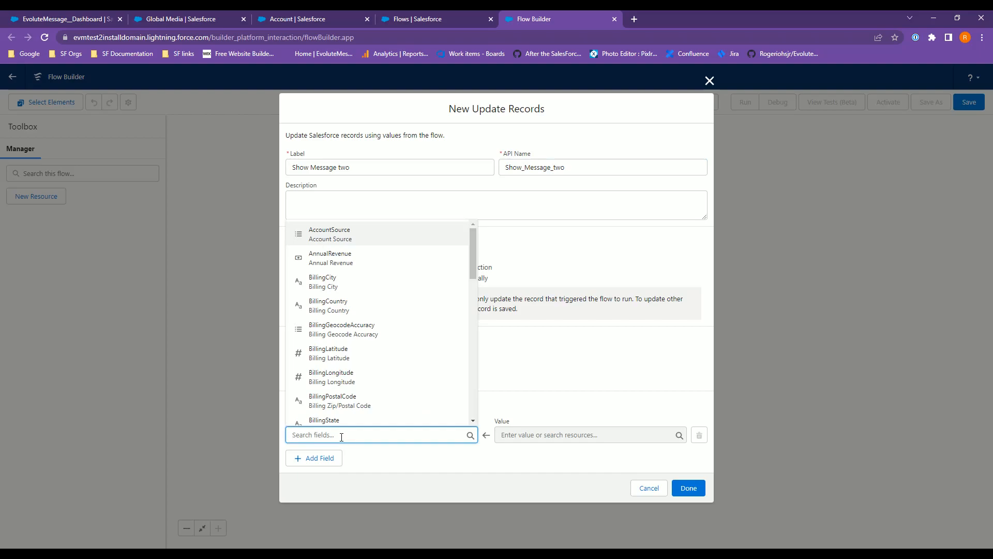
{"action": "type", "text": "show"}
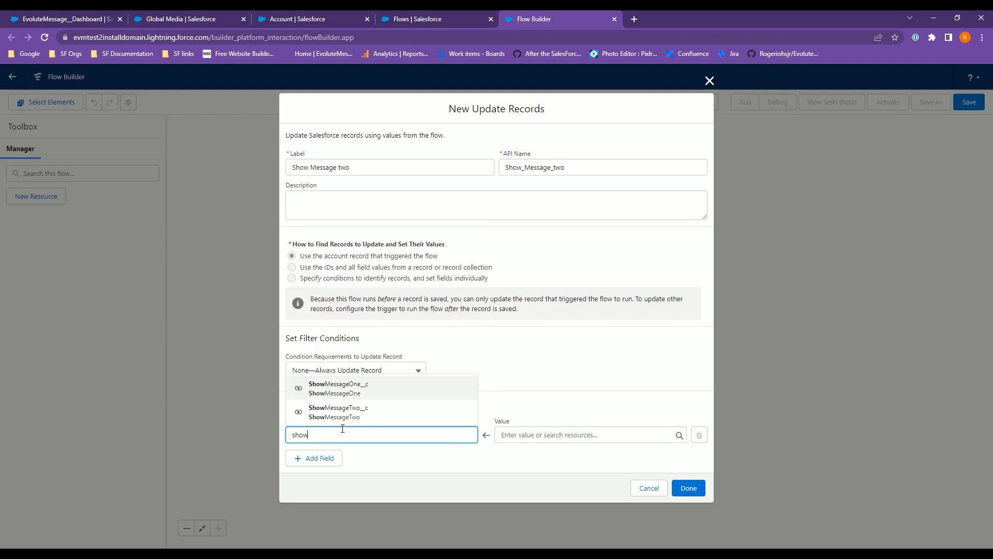
{"action": "left_click", "coordinate": [357, 412]}
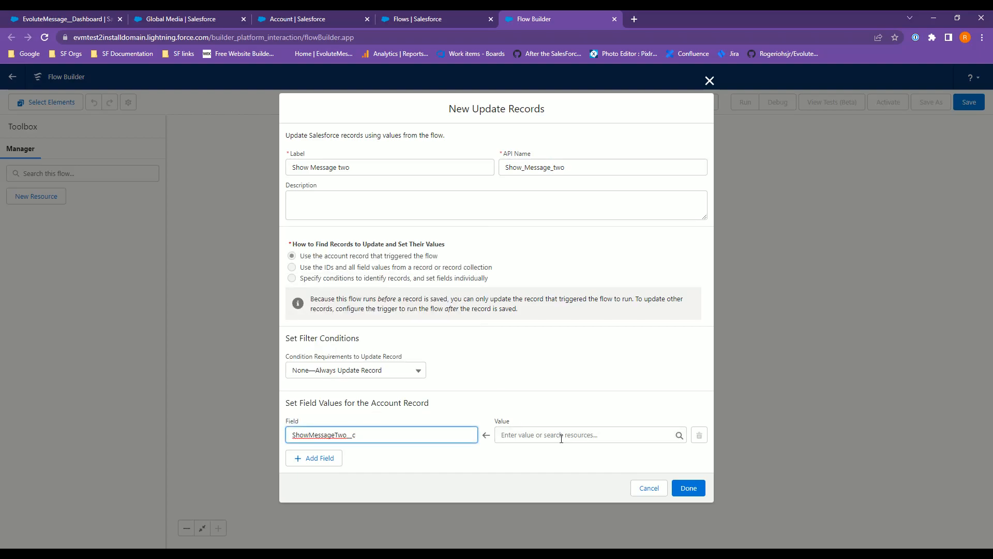
{"action": "left_click", "coordinate": [542, 437]}
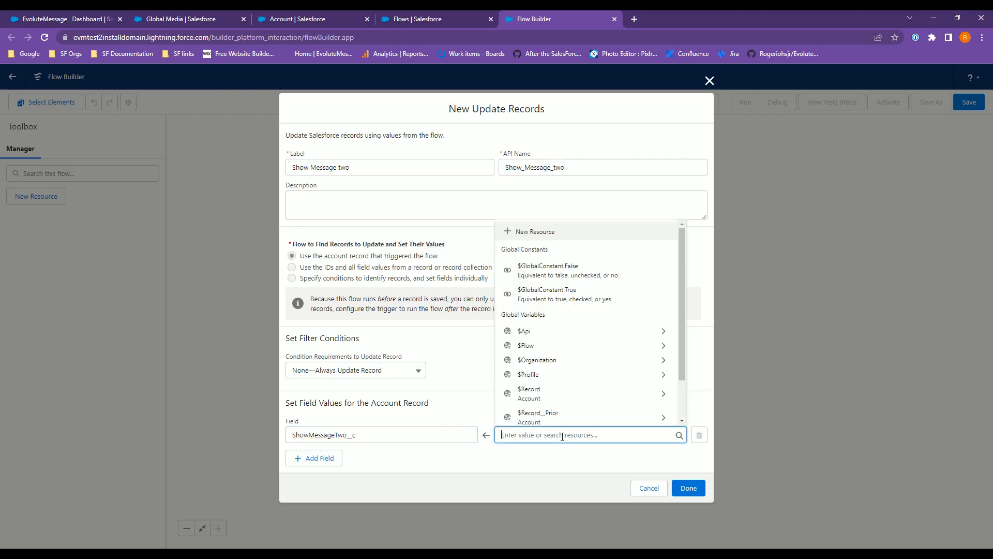
{"action": "left_click", "coordinate": [604, 294]}
{"action": "left_click", "coordinate": [688, 489]}
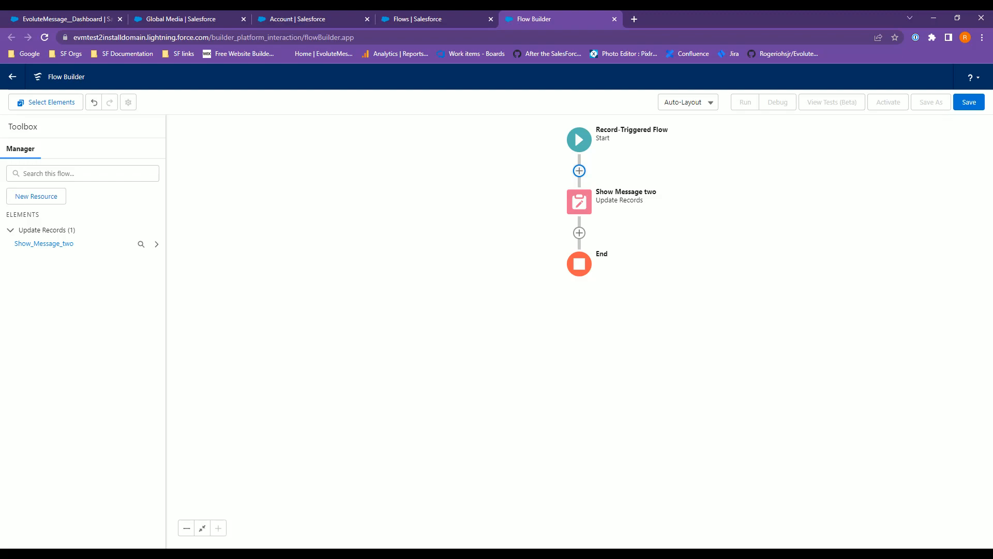
Save the flow as "Show Message for Account - Partner Rule" and activate it.
{"action": "left_click", "coordinate": [968, 105]}
{"action": "left_click", "coordinate": [315, 267]}
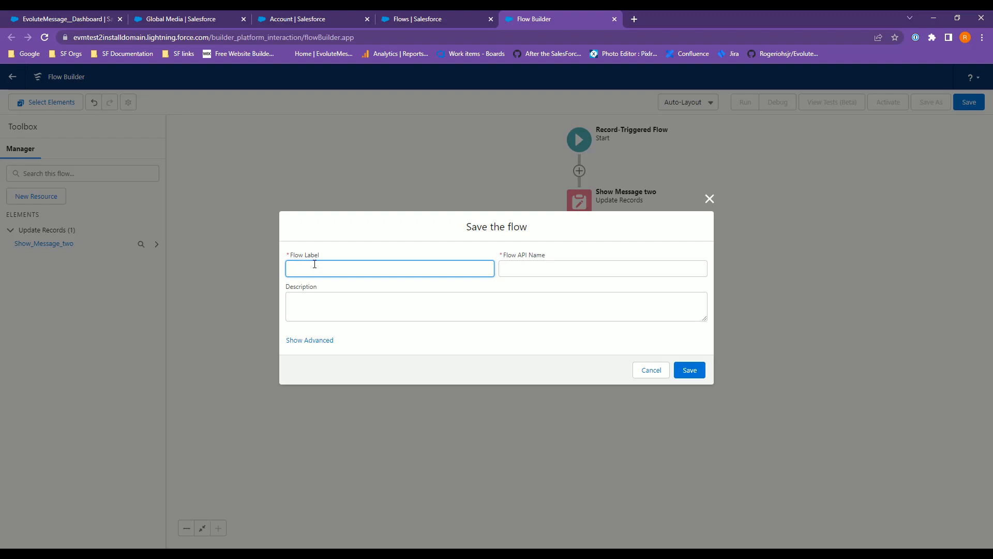
{"action": "type", "text": "Show Message for Account - Partner Rule"}
{"action": "key", "text": "Tab"}
{"action": "key", "text": "Tab"}
{"action": "left_click", "coordinate": [693, 371]}
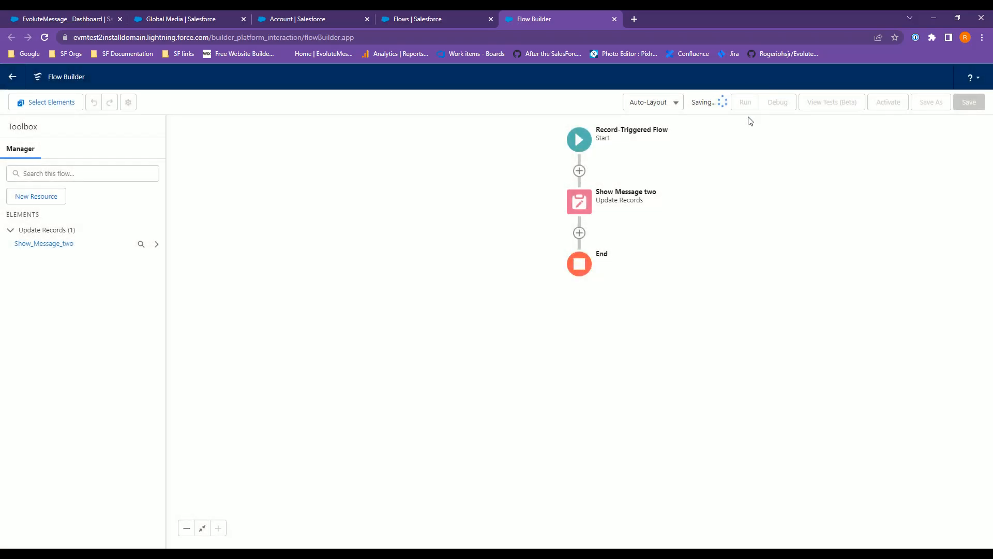
{"action": "left_click", "coordinate": [890, 106]}
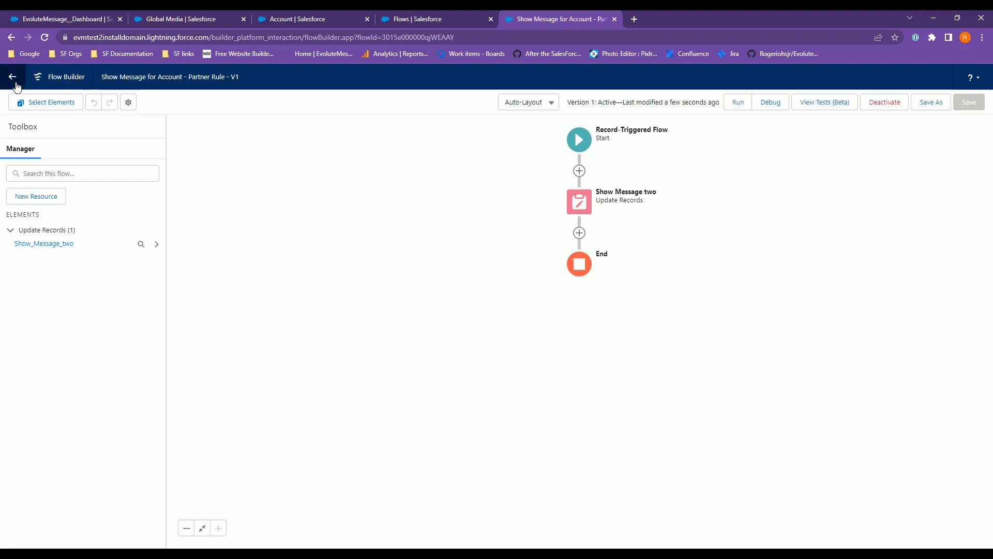
On the Global Media account details, change Type to Prospect and save the record.
{"action": "left_click", "coordinate": [409, 20]}
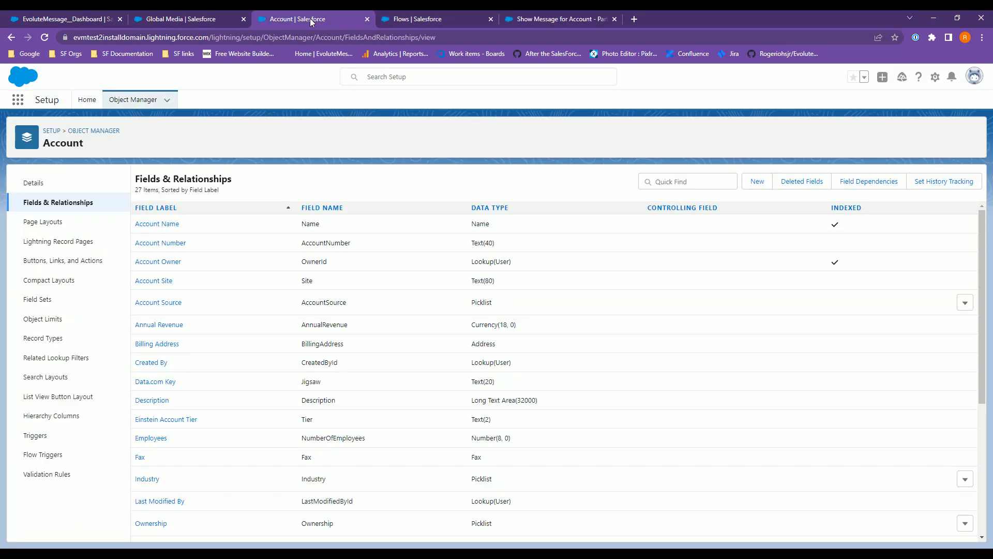
{"action": "left_click", "coordinate": [181, 20]}
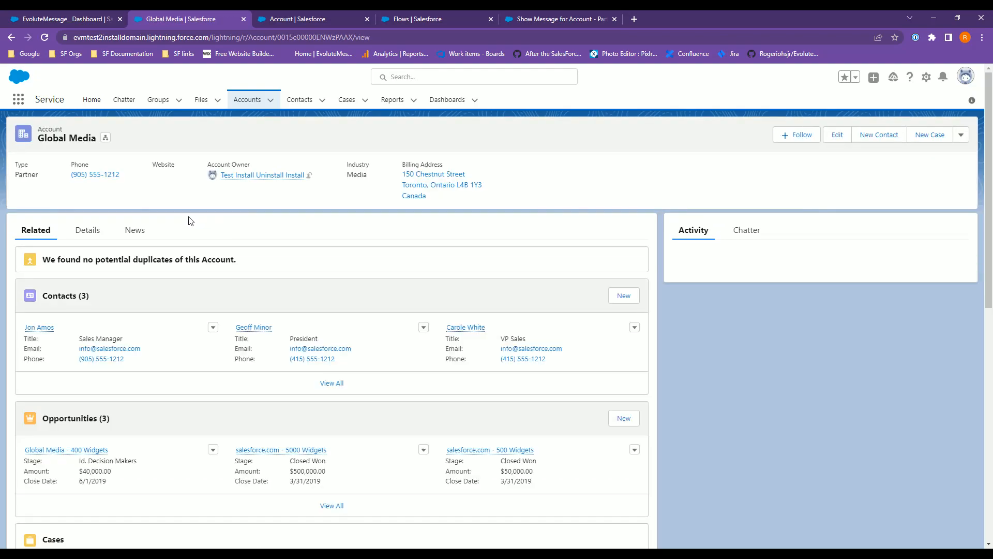
{"action": "left_click", "coordinate": [89, 231]}
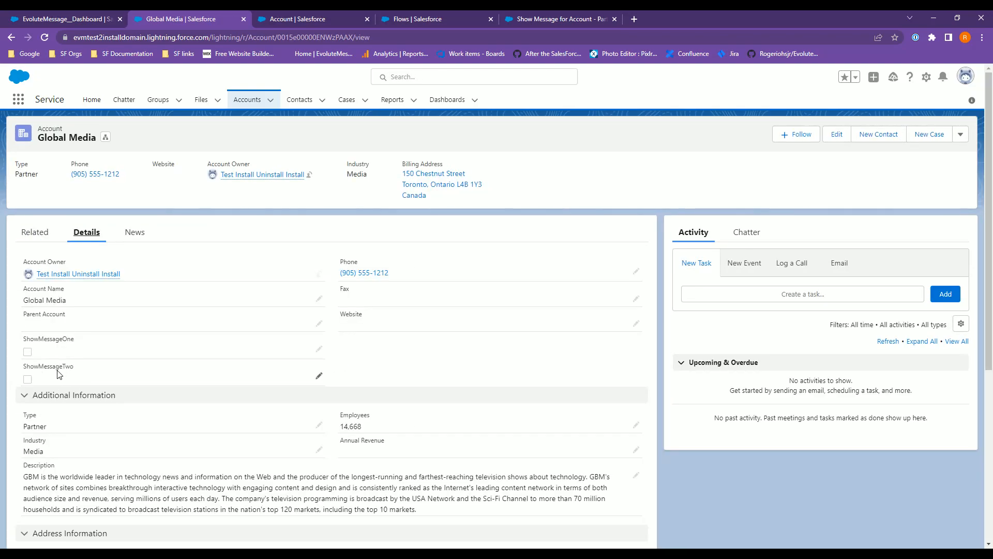
{"action": "double_click", "coordinate": [34, 426]}
{"action": "left_click", "coordinate": [76, 455]}
{"action": "left_click", "coordinate": [86, 404]}
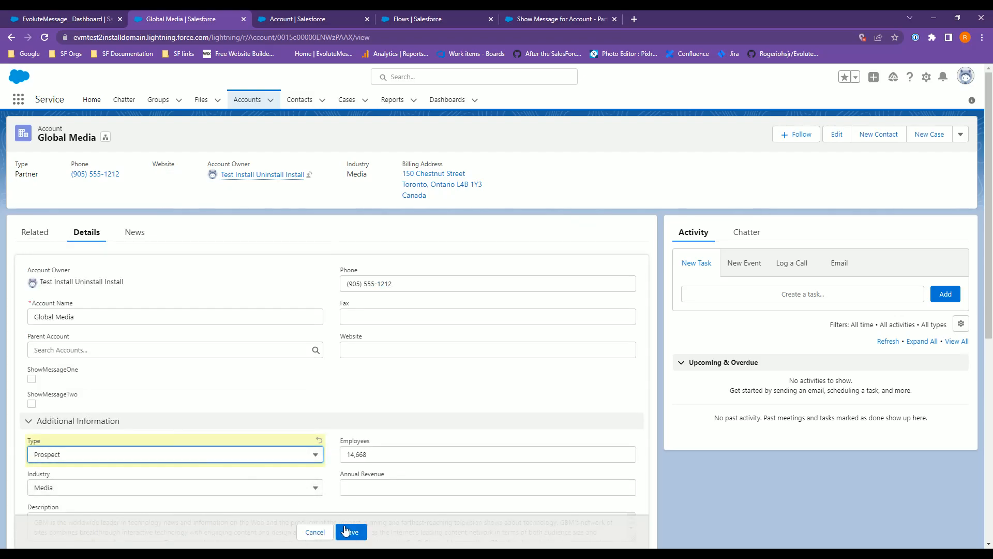
{"action": "left_click", "coordinate": [352, 531]}
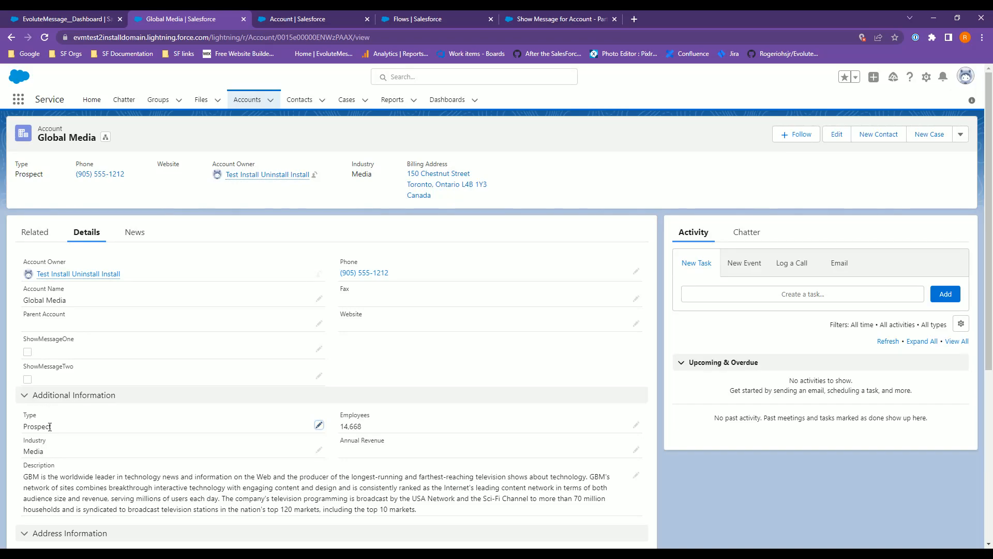
Change the account's Type to Partner and save the record.
{"action": "double_click", "coordinate": [47, 428]}
{"action": "left_click", "coordinate": [60, 454]}
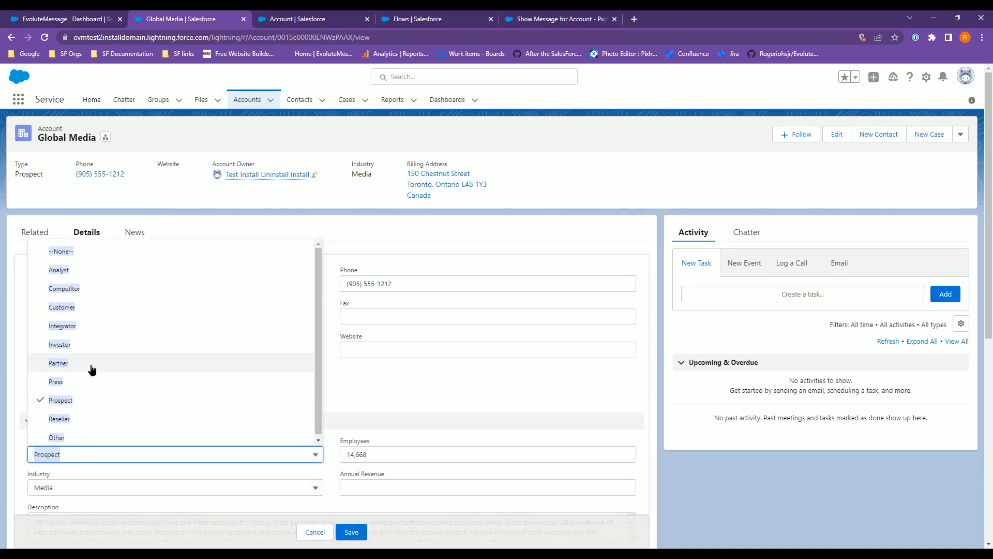
{"action": "left_click", "coordinate": [91, 369]}
{"action": "left_click", "coordinate": [352, 532]}
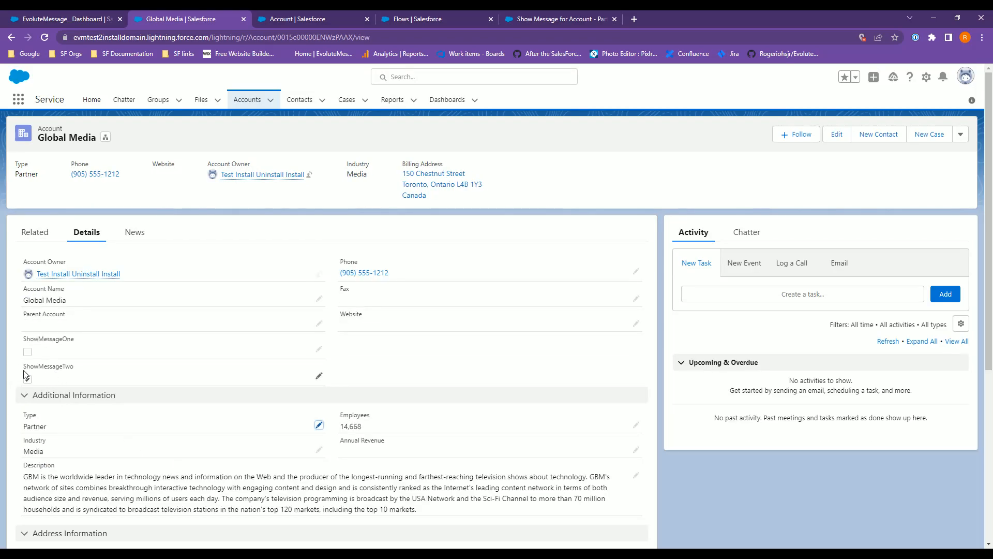
Check the account's ShowMessageTwo box and save the record.
{"action": "double_click", "coordinate": [62, 366]}
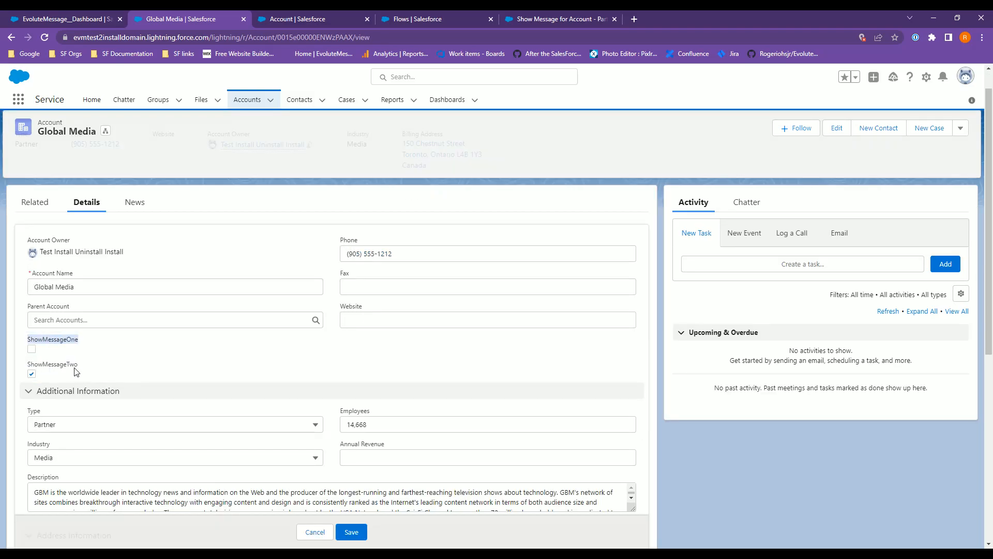
{"action": "double_click", "coordinate": [62, 365]}
{"action": "left_click", "coordinate": [69, 369]}
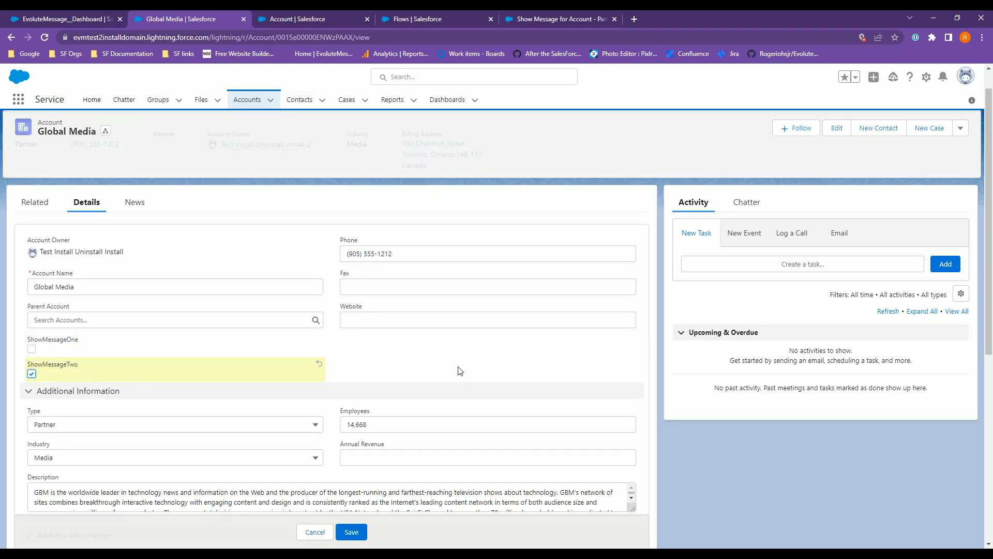
{"action": "left_click", "coordinate": [350, 532]}
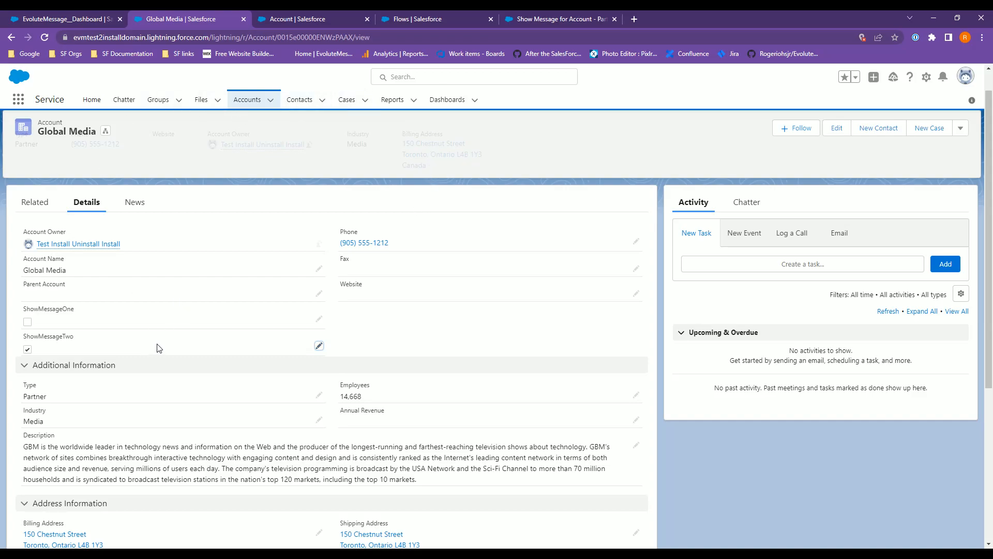
Change the account's Type to Press and save the record.
{"action": "double_click", "coordinate": [51, 400]}
{"action": "left_click", "coordinate": [59, 426]}
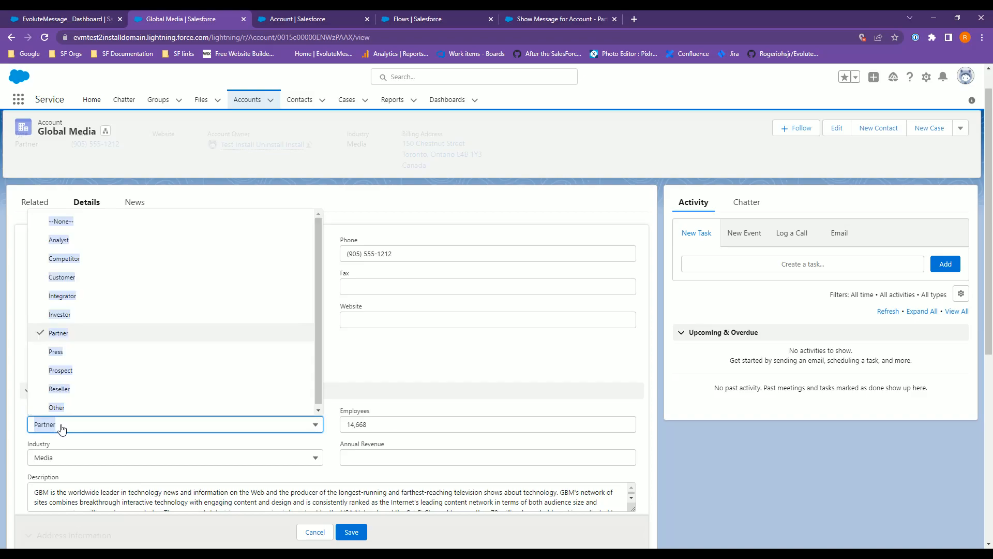
{"action": "left_click", "coordinate": [90, 354]}
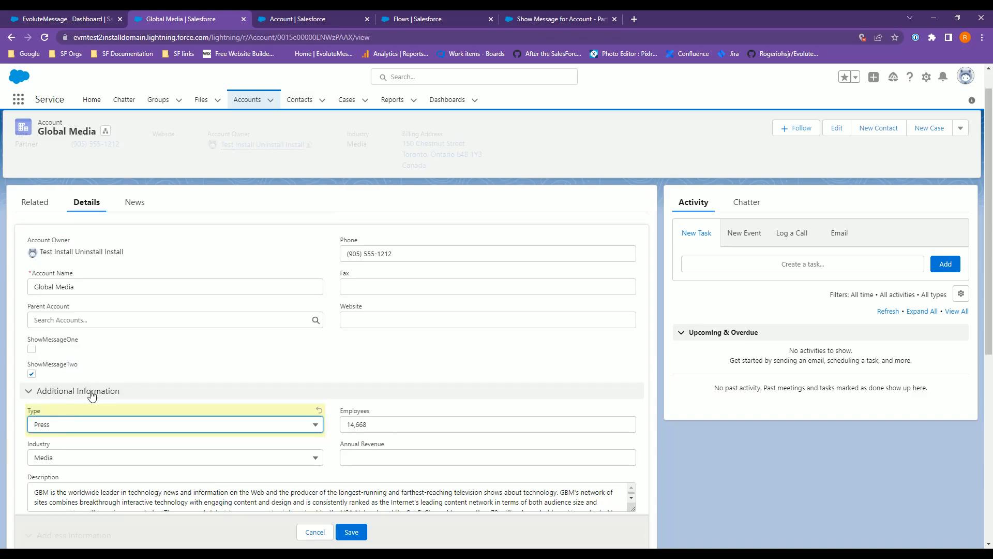
{"action": "left_click", "coordinate": [353, 532]}
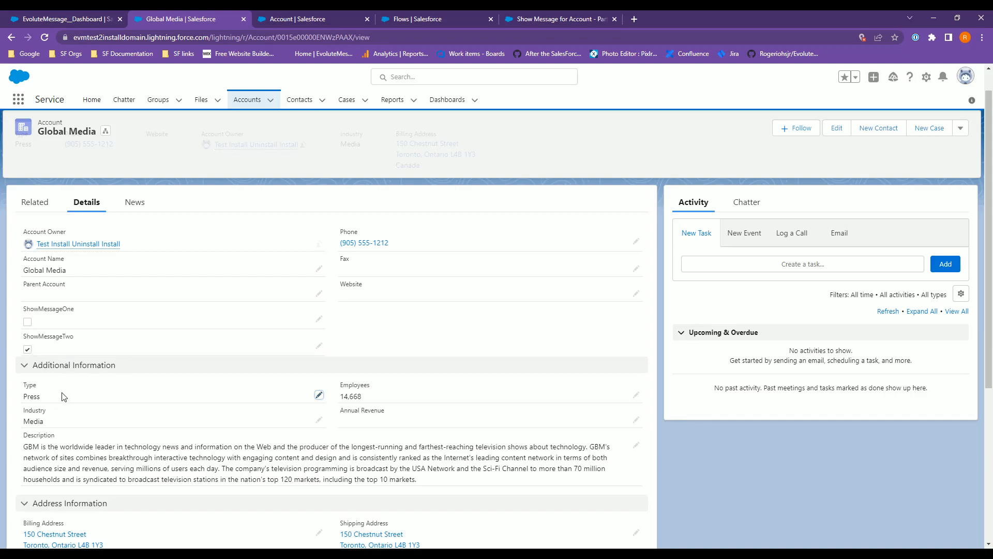
Create a new record-triggered flow on Account, run when a record is updated, with Formula Evaluates to True entry conditions.
{"action": "left_click", "coordinate": [551, 18]}
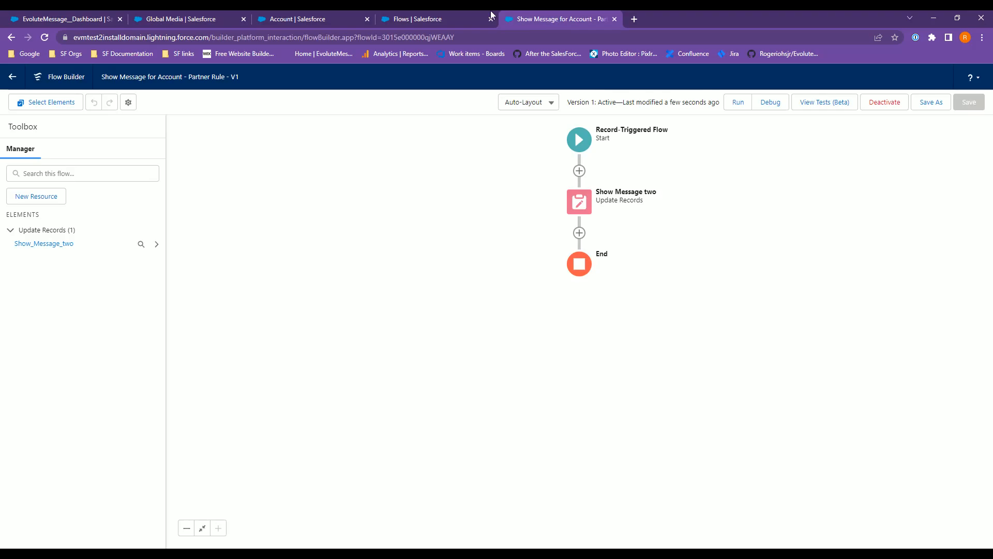
{"action": "left_click", "coordinate": [485, 19]}
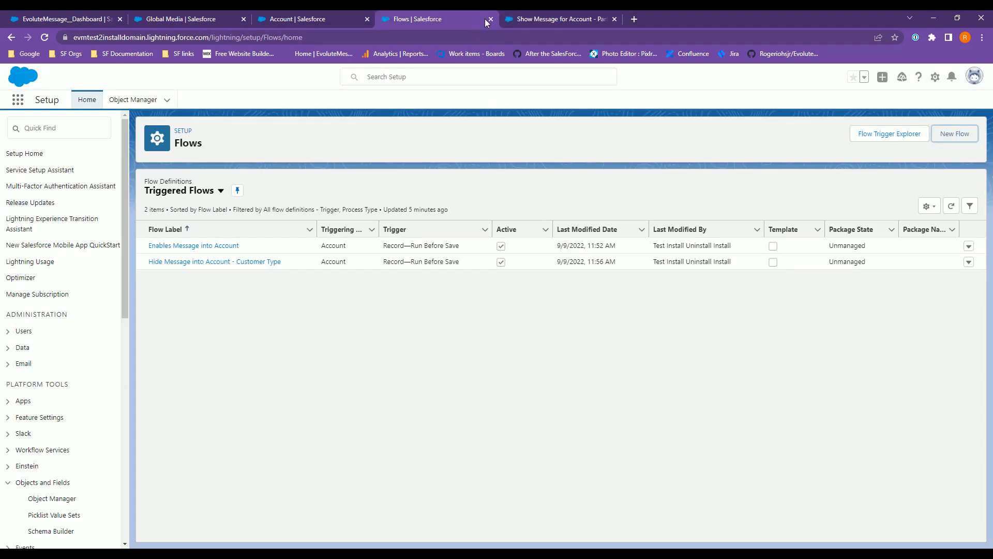
{"action": "left_click", "coordinate": [956, 135]}
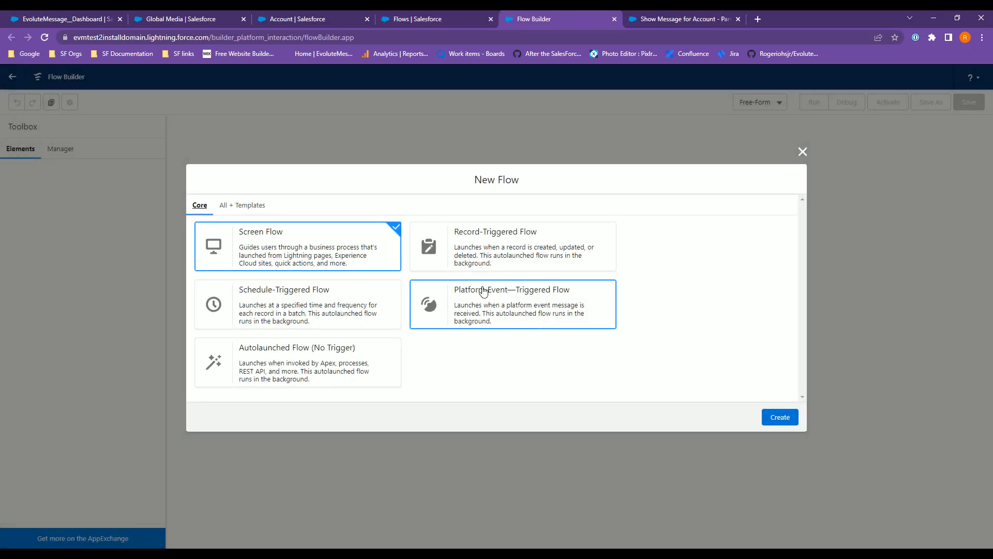
{"action": "left_click", "coordinate": [462, 256]}
{"action": "left_click", "coordinate": [780, 417]}
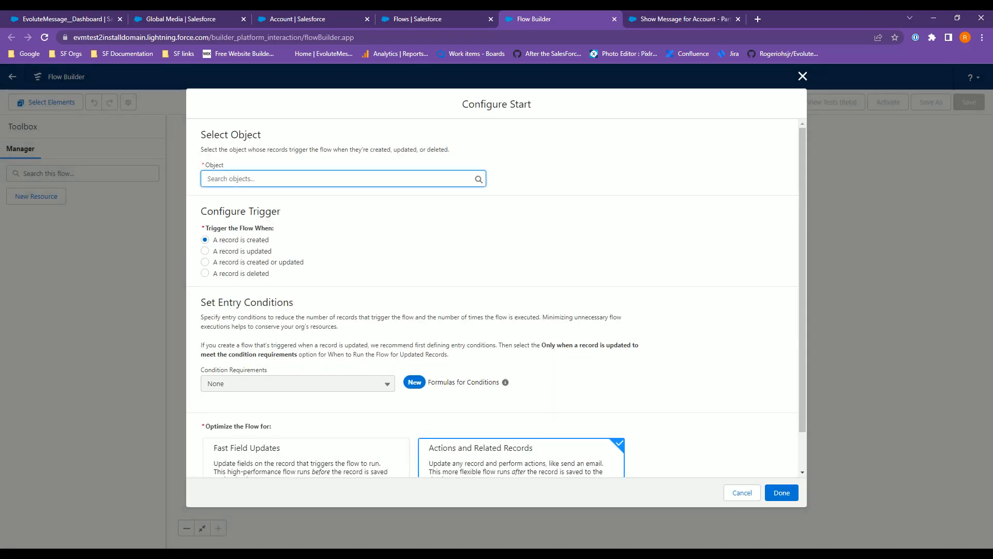
{"action": "left_click", "coordinate": [247, 203]}
{"action": "left_click", "coordinate": [247, 251]}
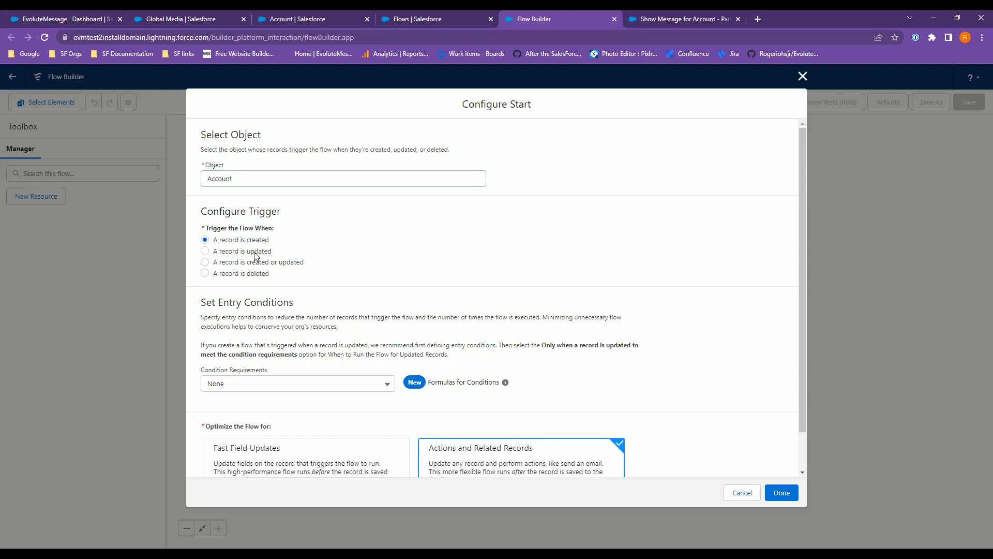
{"action": "left_click", "coordinate": [247, 387]}
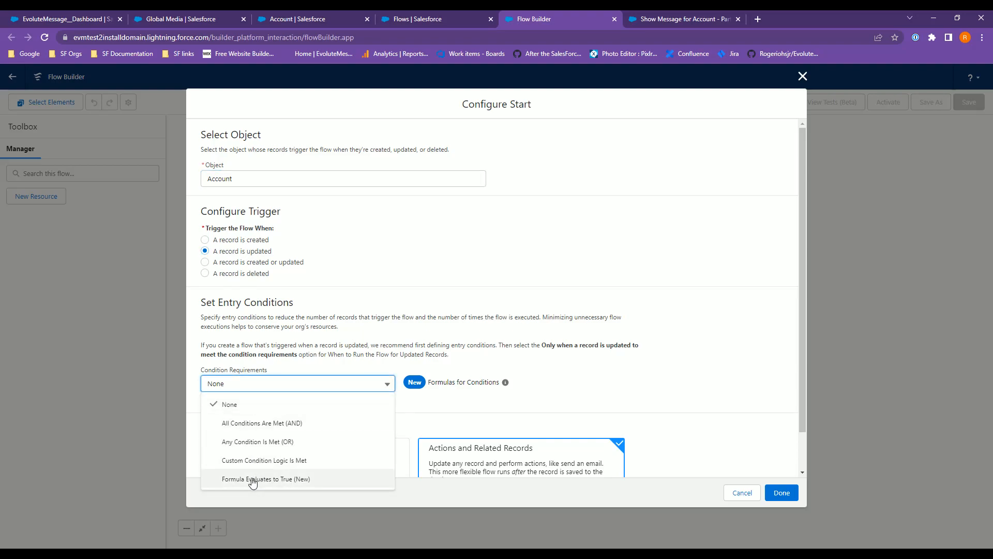
{"action": "left_click", "coordinate": [251, 479]}
Copy the entry formula from the Partner Rule flow's start and paste it into the new flow's formula.
{"action": "scroll", "coordinate": [305, 436], "scroll_direction": "down", "scroll_amount": 4}
{"action": "left_click", "coordinate": [271, 260]}
{"action": "key", "text": "alt+Tab"}
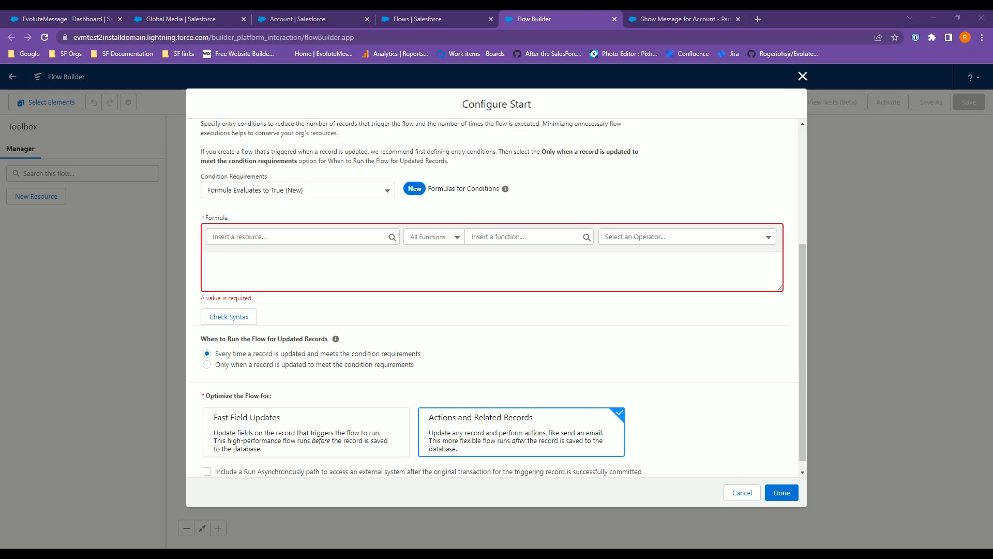
{"action": "left_click", "coordinate": [658, 16]}
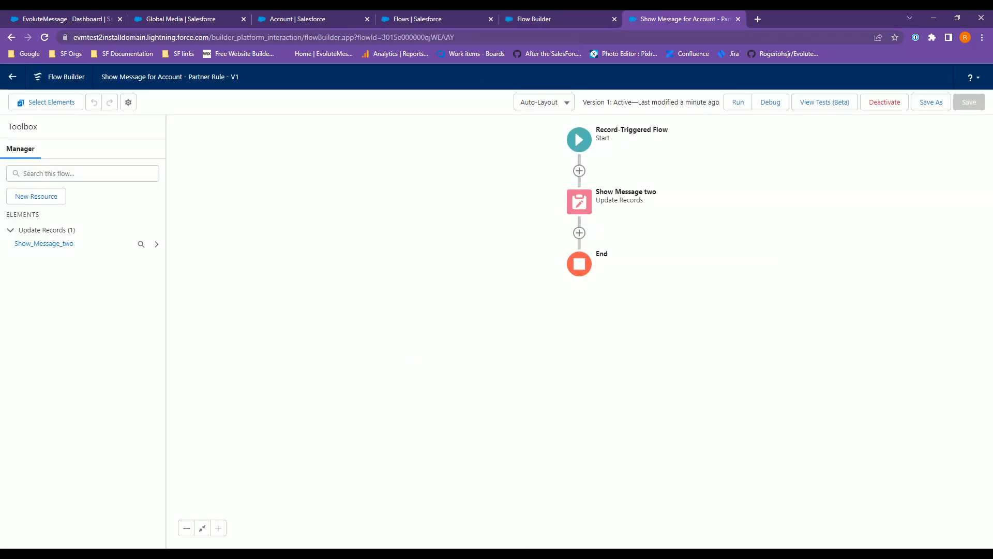
{"action": "left_click", "coordinate": [585, 148]}
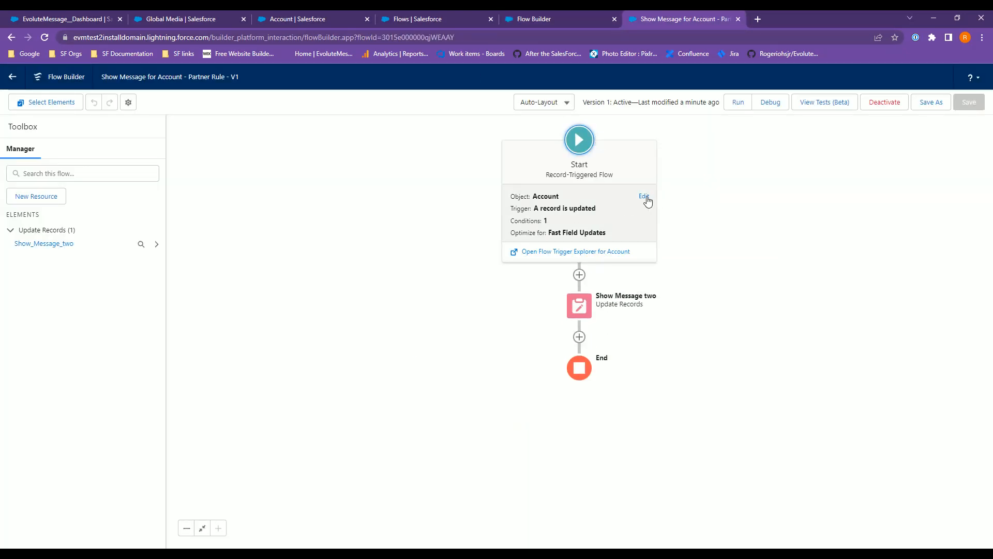
{"action": "left_click", "coordinate": [642, 196]}
{"action": "triple_click", "coordinate": [399, 456]}
{"action": "key", "text": "ctrl+c"}
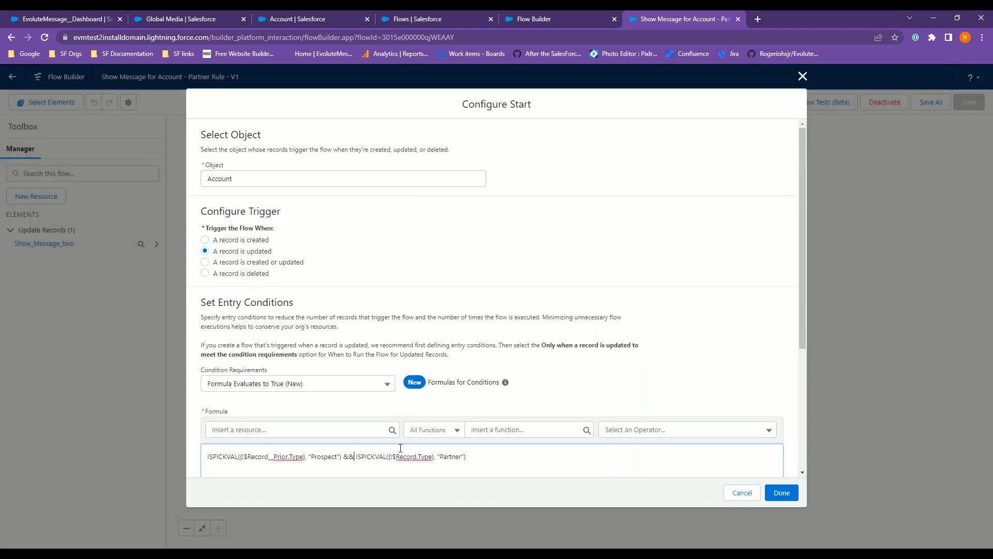
{"action": "left_click", "coordinate": [515, 17]}
{"action": "left_click", "coordinate": [235, 259]}
{"action": "key", "text": "ctrl+v"}
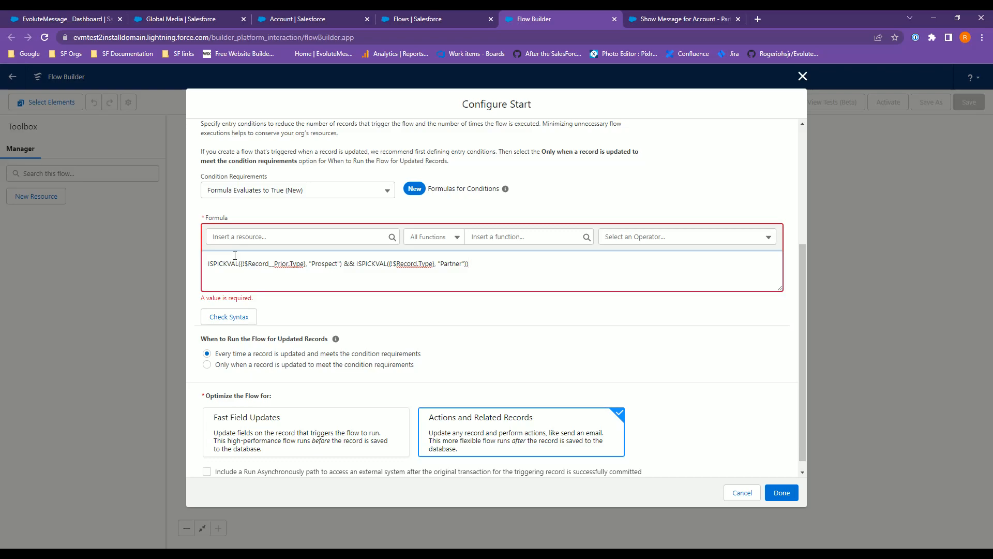
Wrap the entry formula in a negation !( ), check its syntax, and optimize the flow for Fast Field Updates.
{"action": "type", "text": "({"}
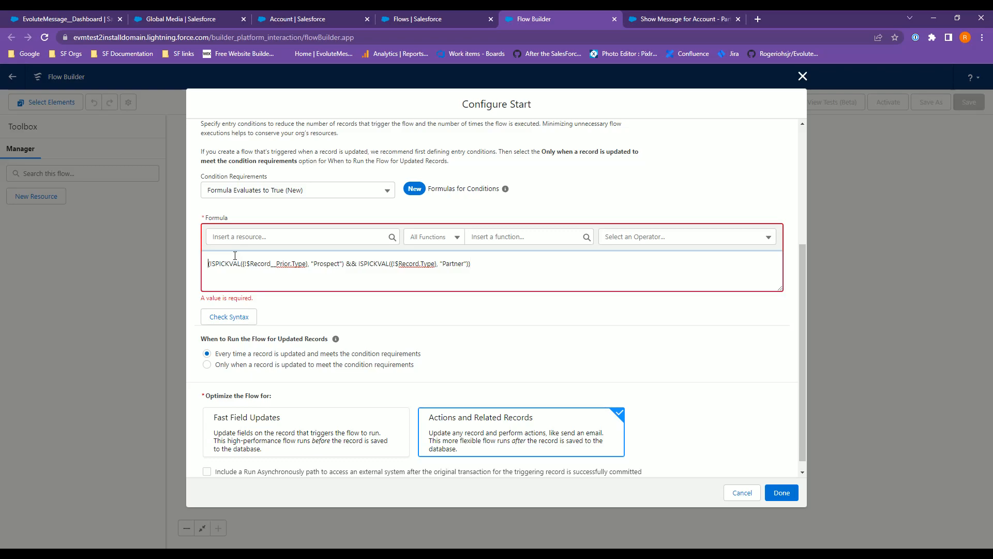
{"action": "type", "text": "!"}
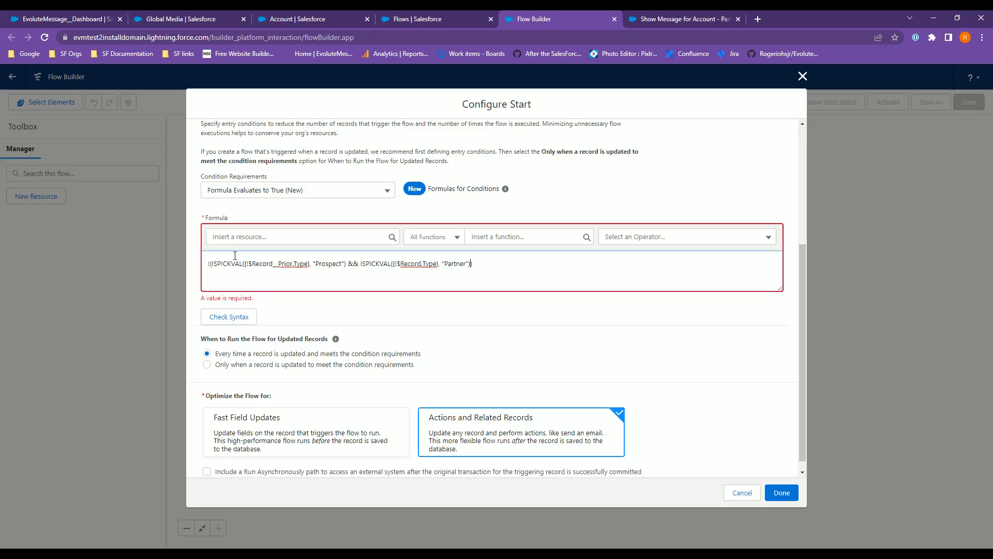
{"action": "key", "text": "ctrl+a"}
{"action": "left_click", "coordinate": [235, 255]}
{"action": "key", "text": "ctrl+a"}
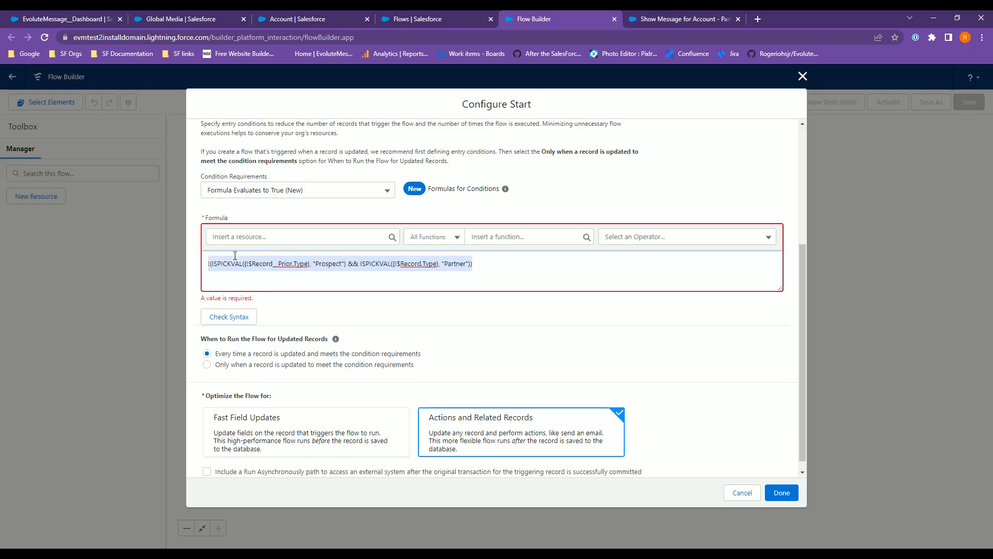
{"action": "key", "text": "Left"}
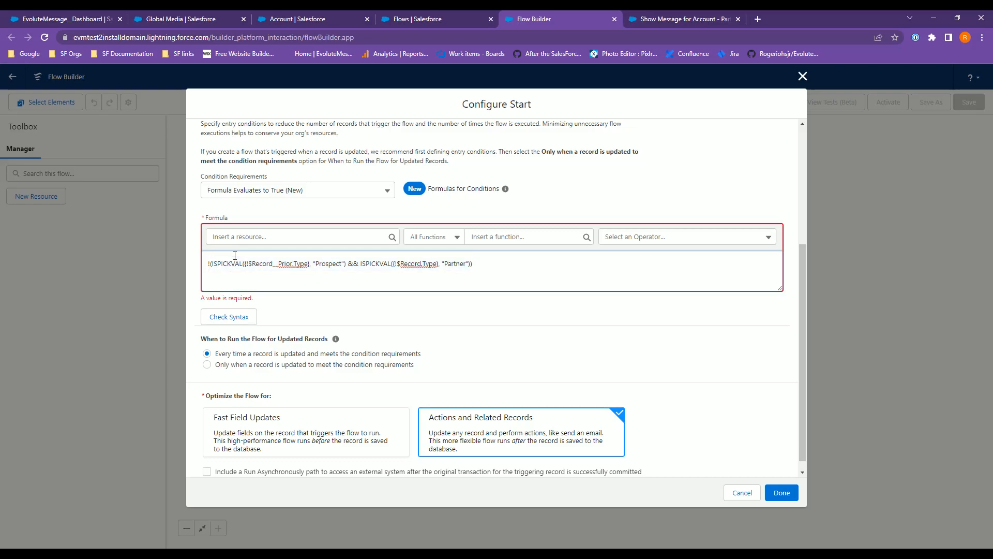
{"action": "left_click", "coordinate": [211, 317]}
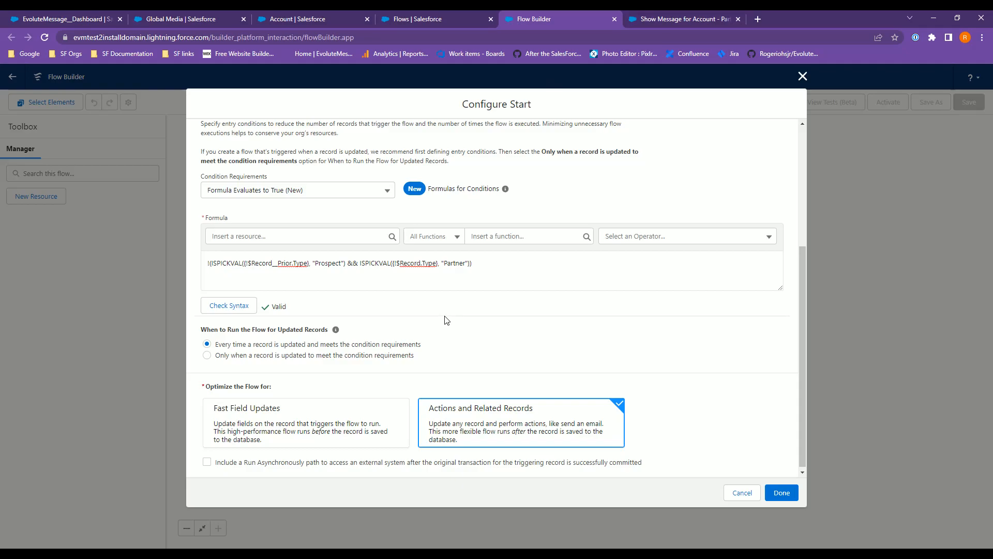
{"action": "left_click", "coordinate": [393, 413]}
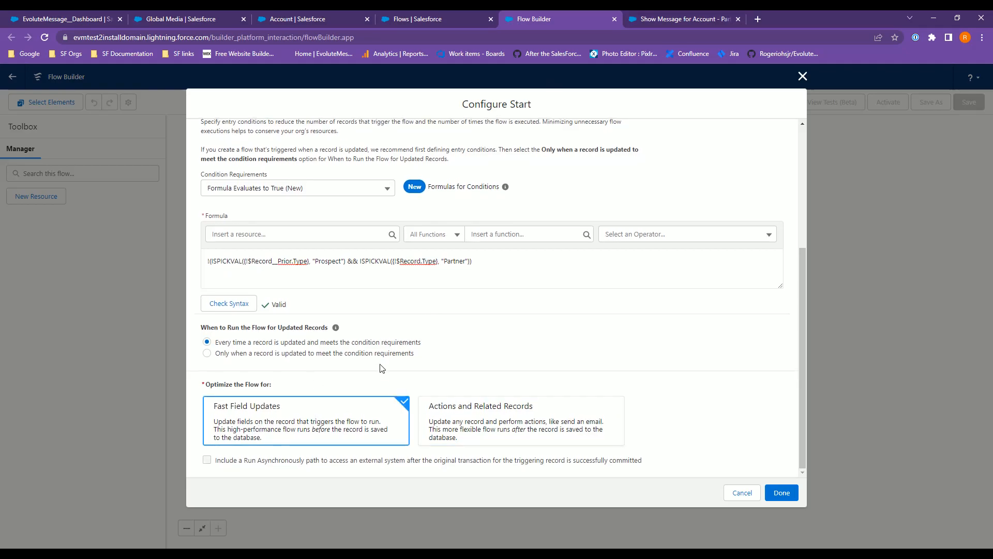
{"action": "left_click", "coordinate": [783, 494]}
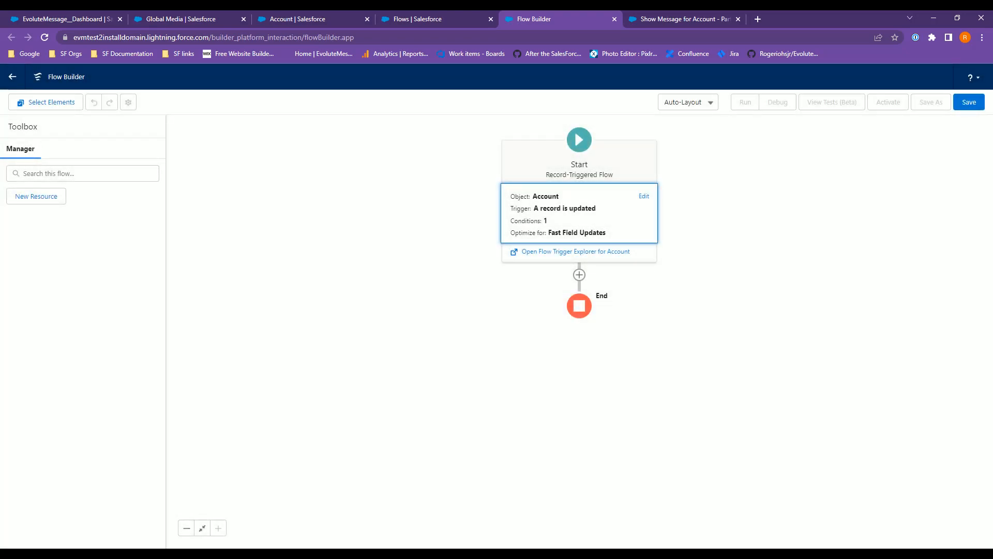
Add an Update Records element labelled Hide Message Two that sets ShowMessageTwo__c to $GlobalConstant.False.
{"action": "left_click", "coordinate": [579, 274]}
{"action": "left_click", "coordinate": [543, 242]}
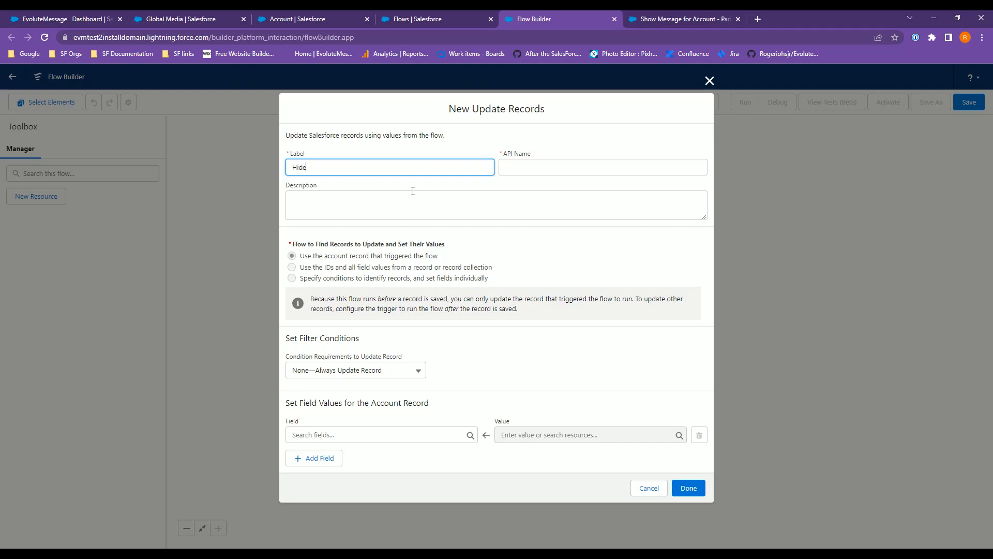
{"action": "type", "text": "Hide Message Two"}
{"action": "key", "text": "Tab"}
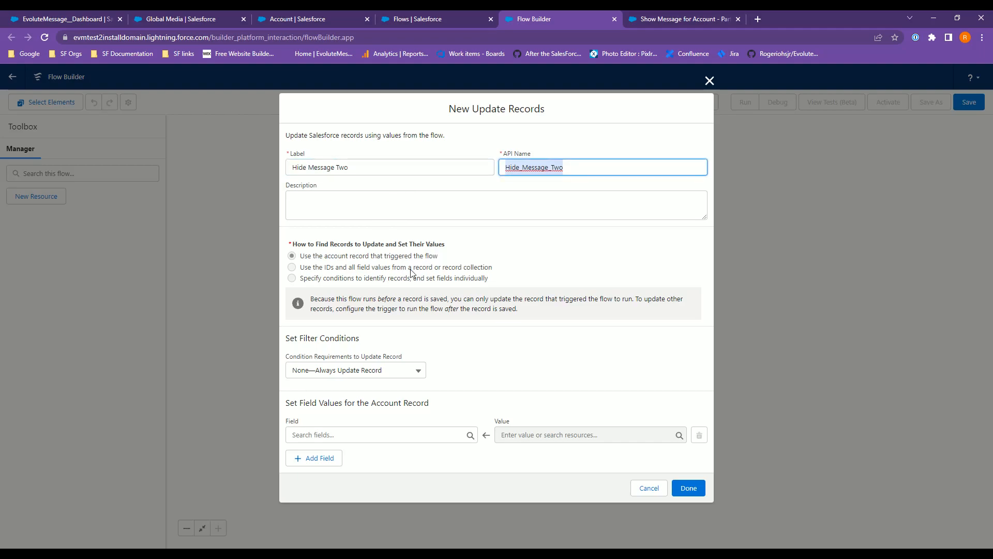
{"action": "left_click", "coordinate": [346, 435]}
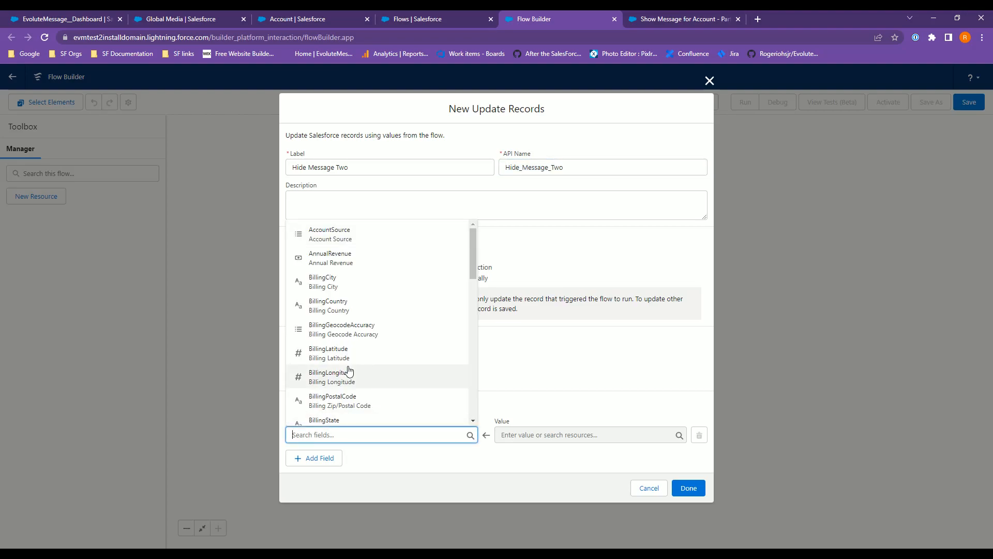
{"action": "type", "text": "SHow"}
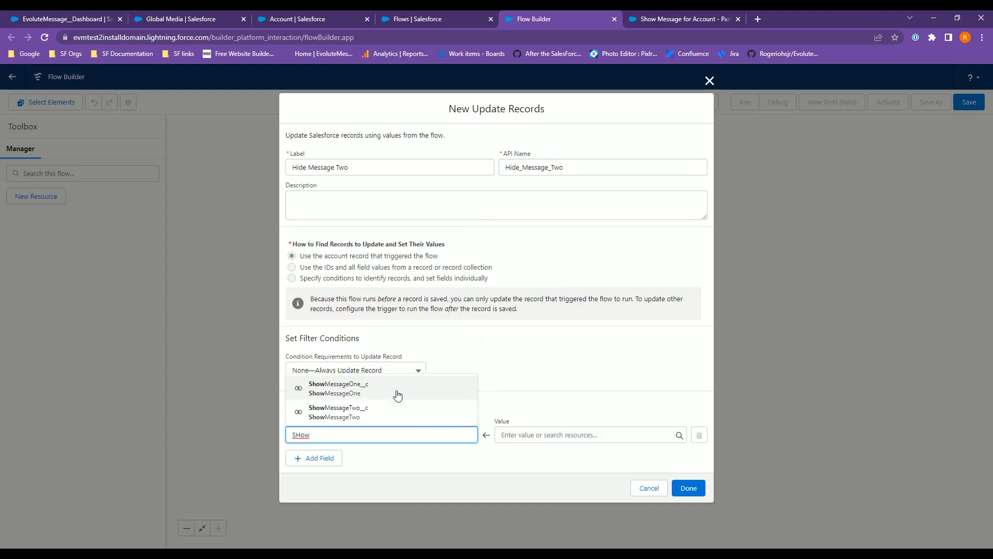
{"action": "left_click", "coordinate": [408, 418]}
{"action": "left_click", "coordinate": [561, 434]}
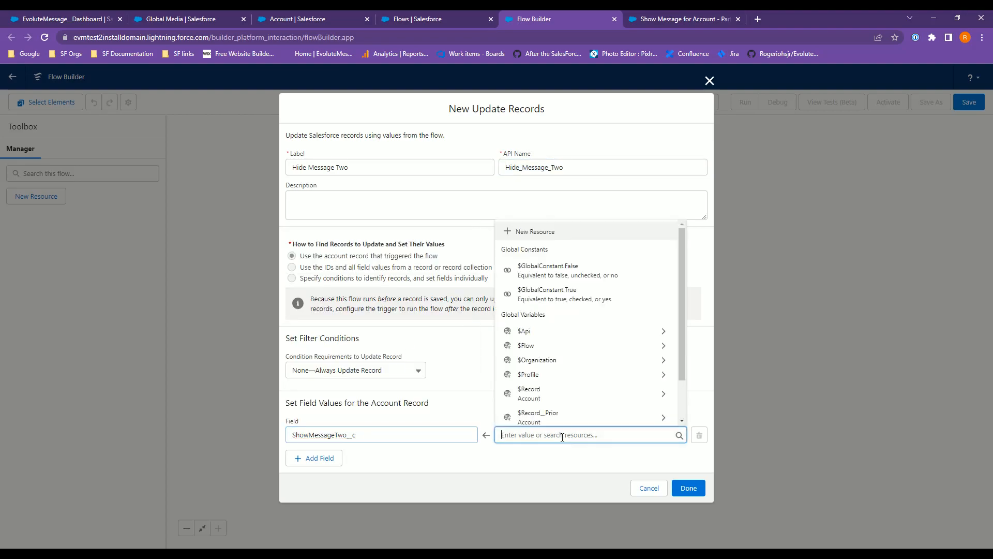
{"action": "left_click", "coordinate": [592, 274]}
{"action": "left_click", "coordinate": [690, 487]}
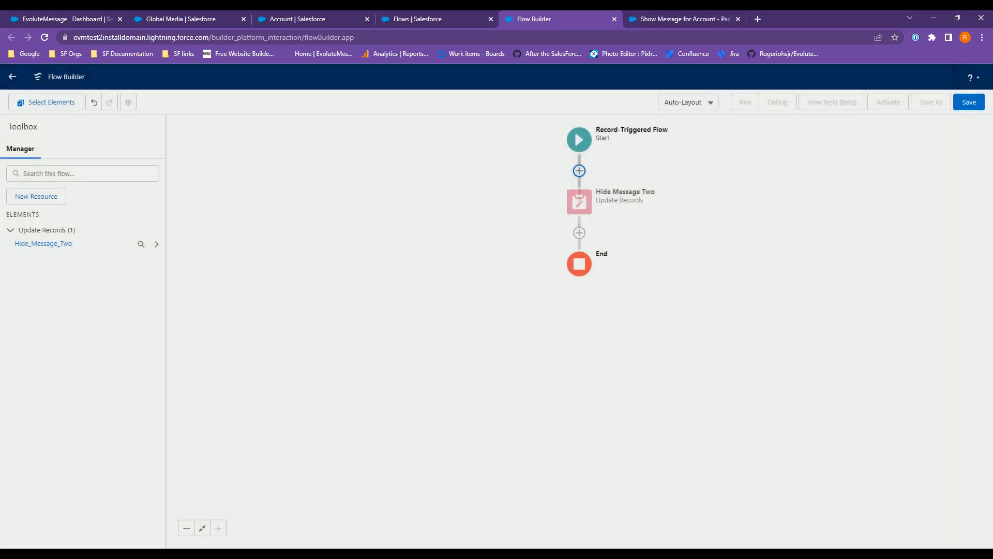
Save the flow as Hide Message for Account - Partner Rule and activate it.
{"action": "left_click", "coordinate": [968, 102]}
{"action": "left_click", "coordinate": [345, 263]}
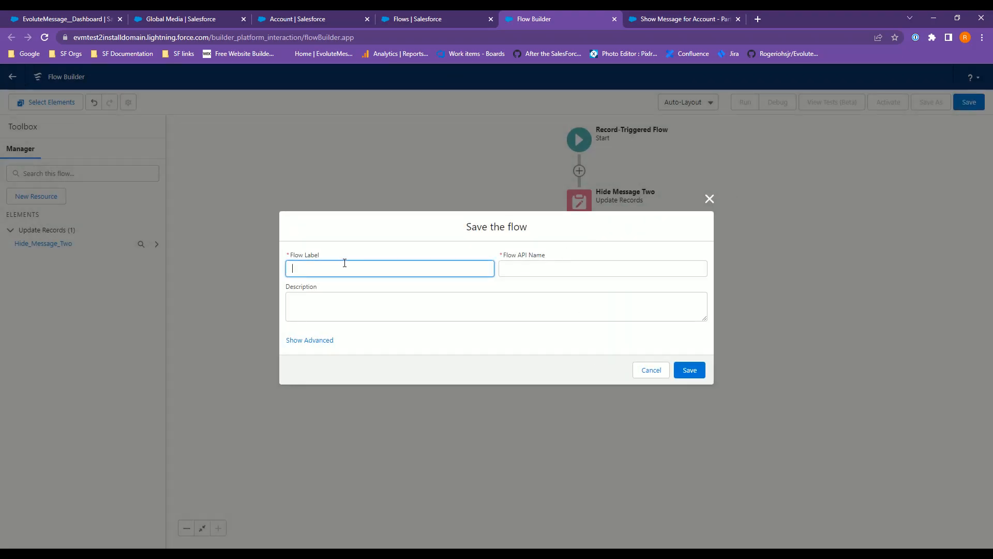
{"action": "left_click", "coordinate": [662, 18]}
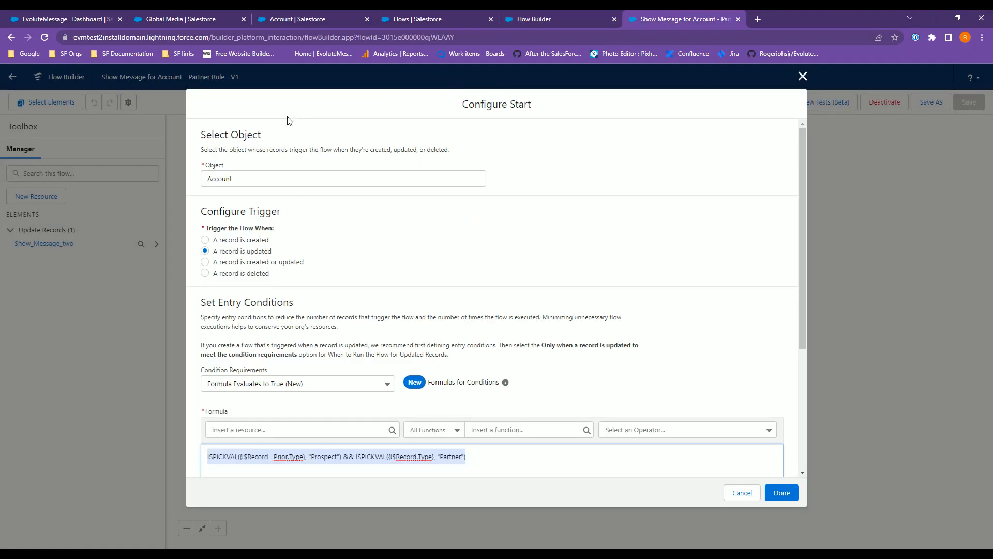
{"action": "left_click", "coordinate": [802, 76]}
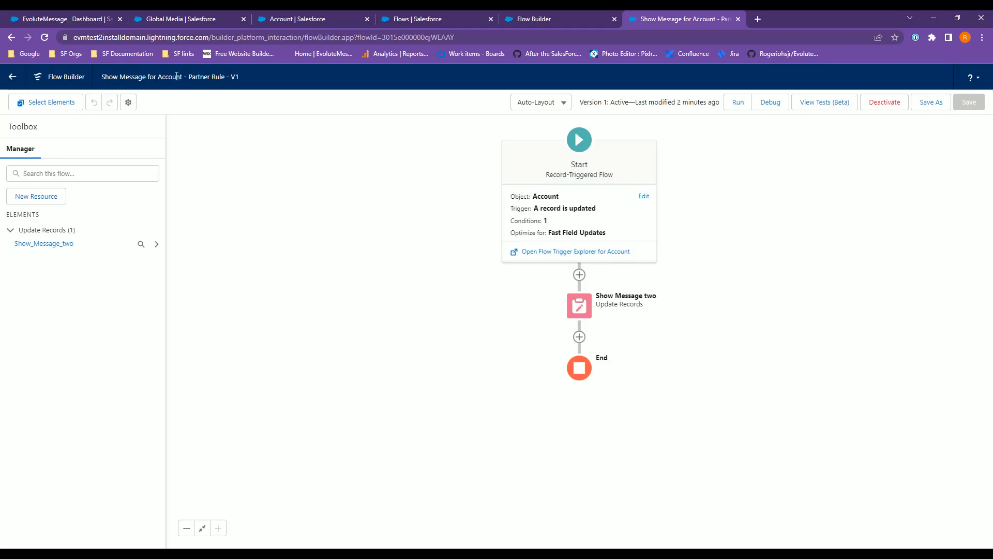
{"action": "left_click", "coordinate": [588, 21]}
{"action": "type", "text": "Show Message for Account - Partner Rule"}
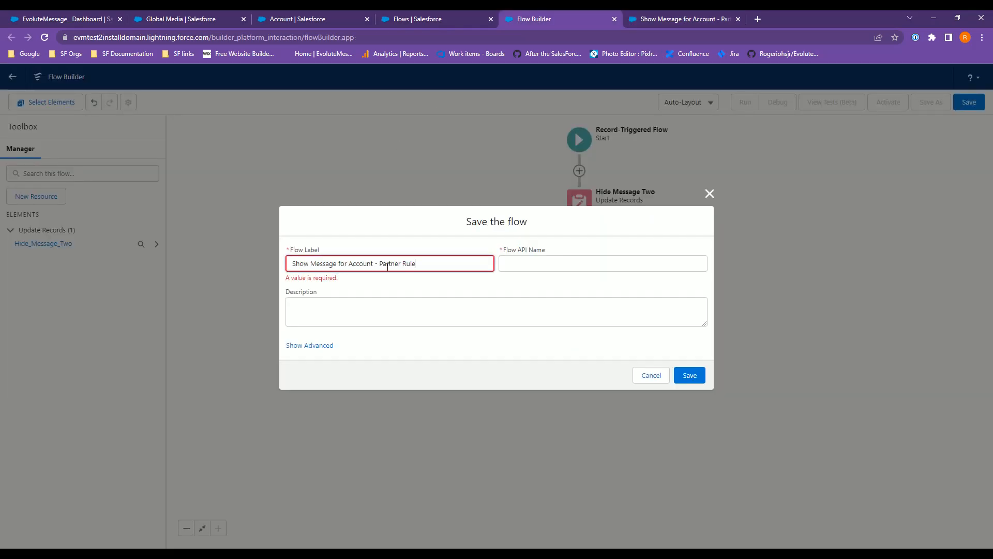
{"action": "double_click", "coordinate": [296, 265]}
{"action": "type", "text": "Hide"}
{"action": "left_click", "coordinate": [502, 285]}
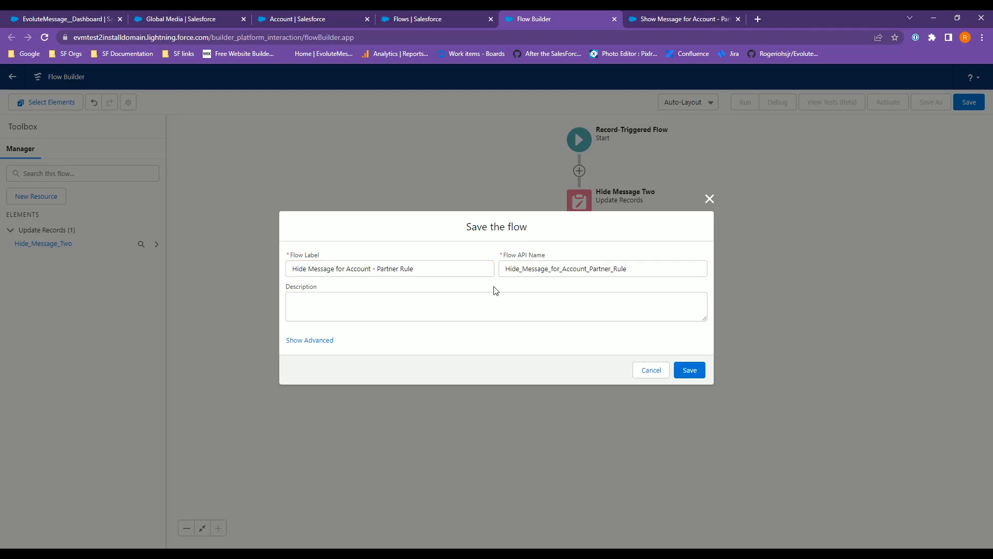
{"action": "left_click", "coordinate": [689, 377]}
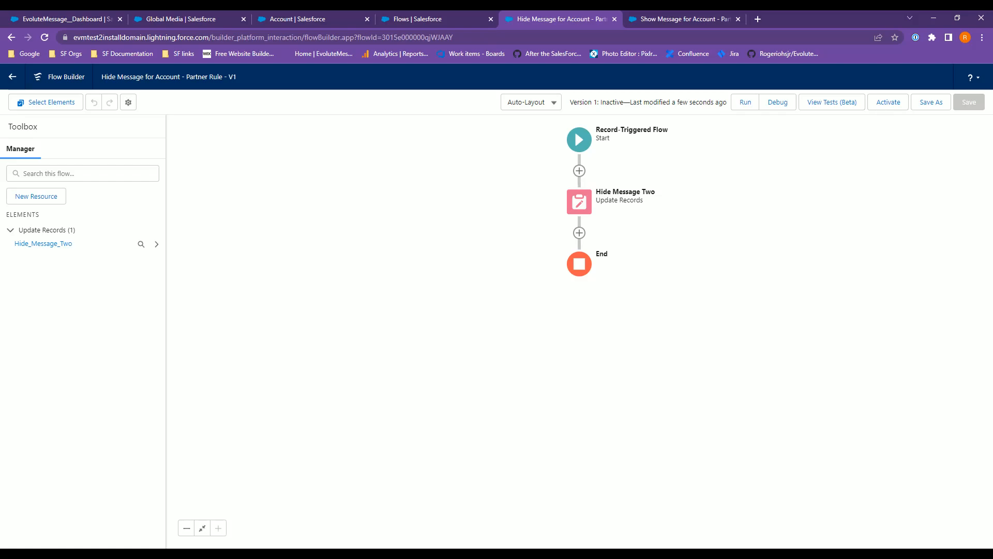
{"action": "left_click", "coordinate": [888, 105]}
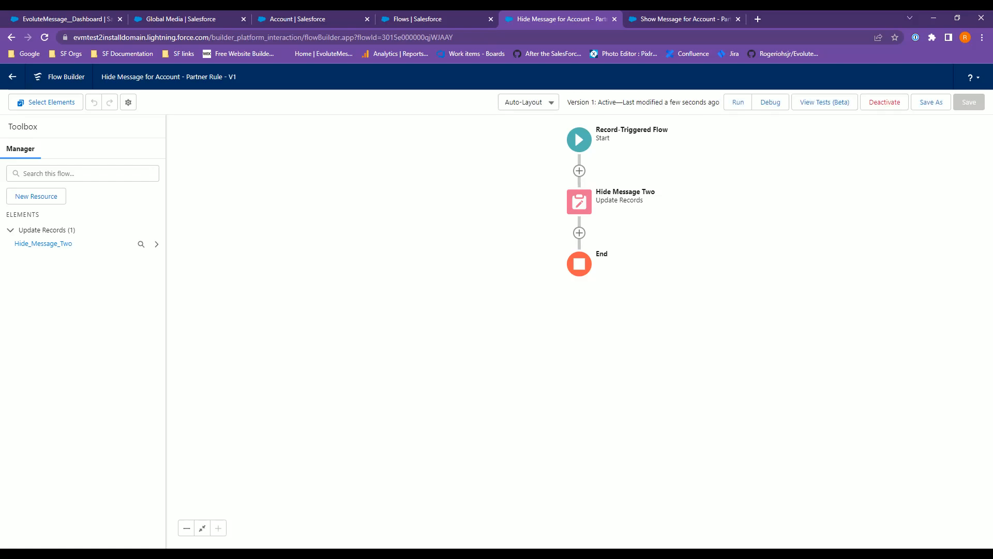
Change the Global Media account's Type to Prospect and save the record.
{"action": "left_click", "coordinate": [398, 19]}
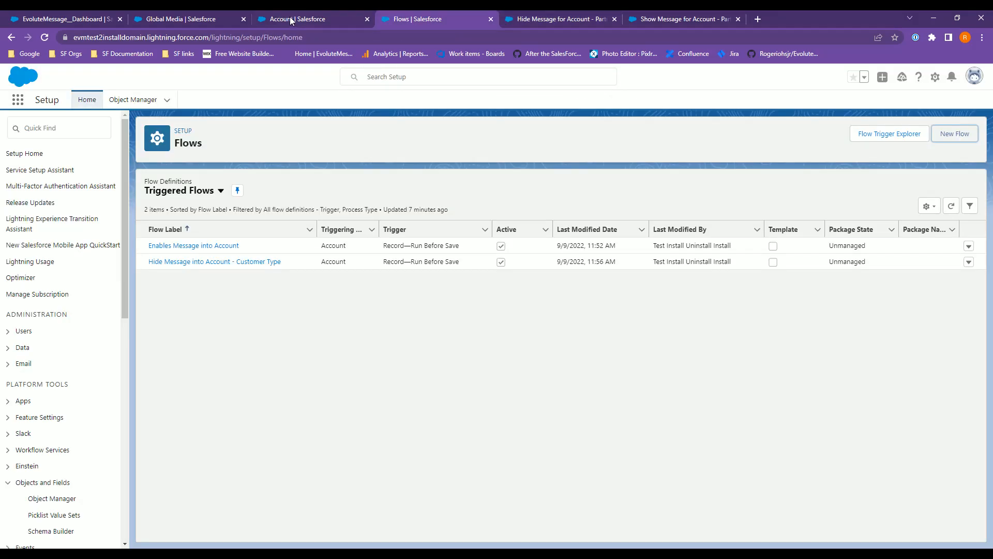
{"action": "left_click", "coordinate": [290, 17]}
{"action": "left_click", "coordinate": [215, 20]}
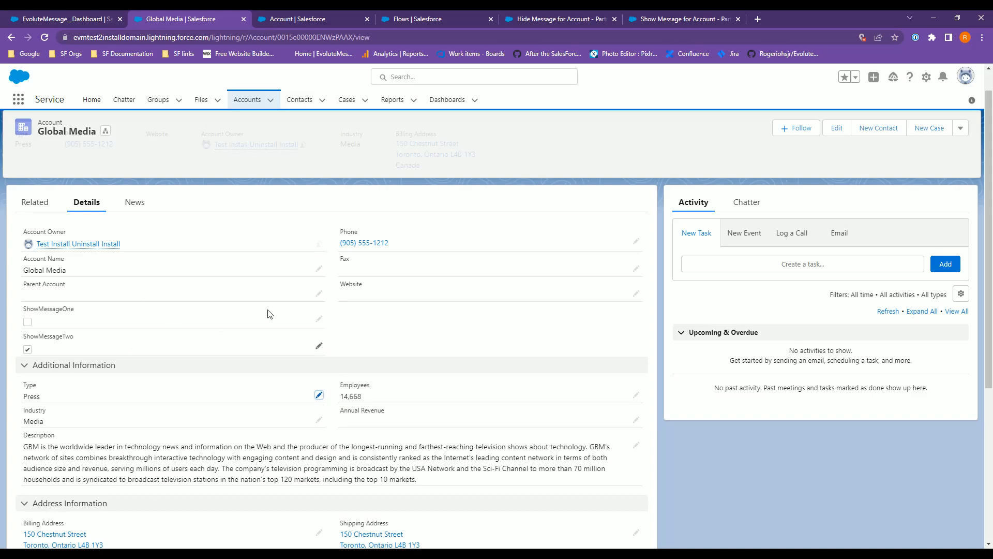
{"action": "left_click", "coordinate": [319, 394]}
{"action": "left_click", "coordinate": [69, 429]}
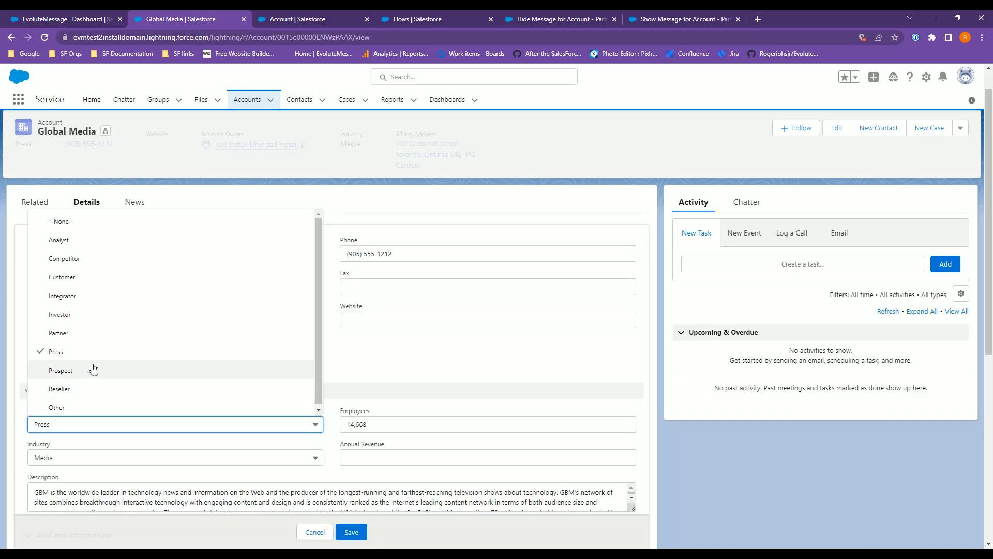
{"action": "left_click", "coordinate": [60, 370]}
{"action": "left_click", "coordinate": [351, 532]}
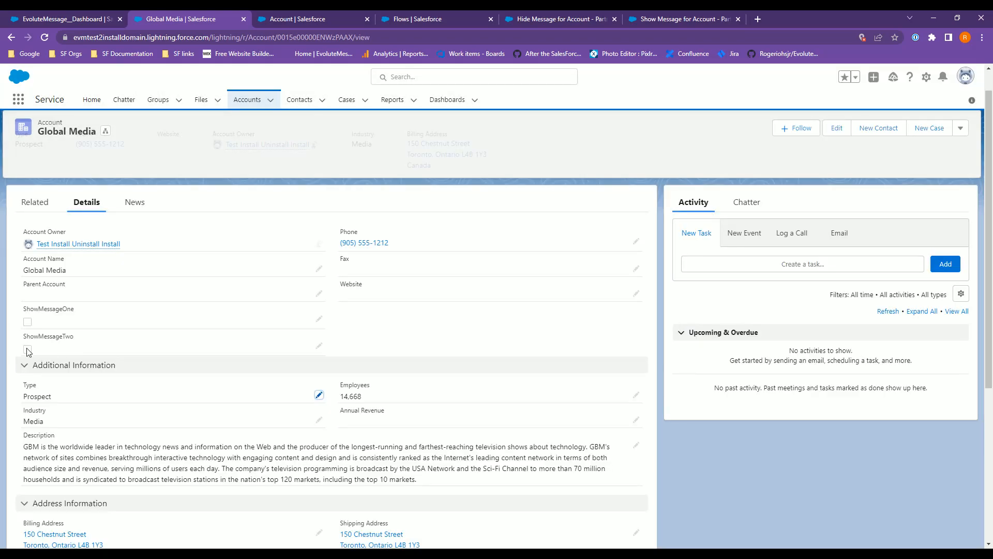
Change the account's Type to Partner and save the record.
{"action": "left_click", "coordinate": [319, 396]}
{"action": "left_click", "coordinate": [60, 423]}
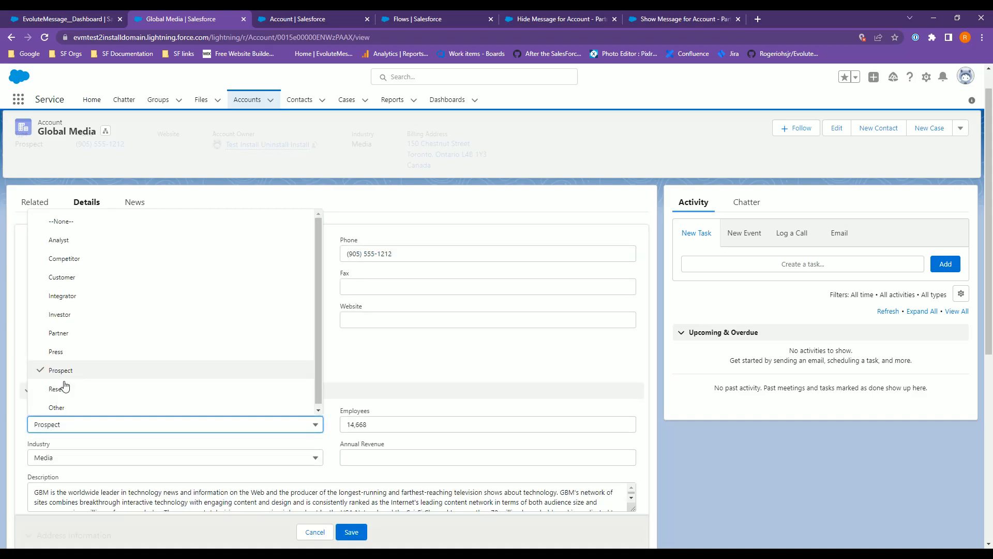
{"action": "left_click", "coordinate": [80, 339]}
{"action": "left_click", "coordinate": [351, 532]}
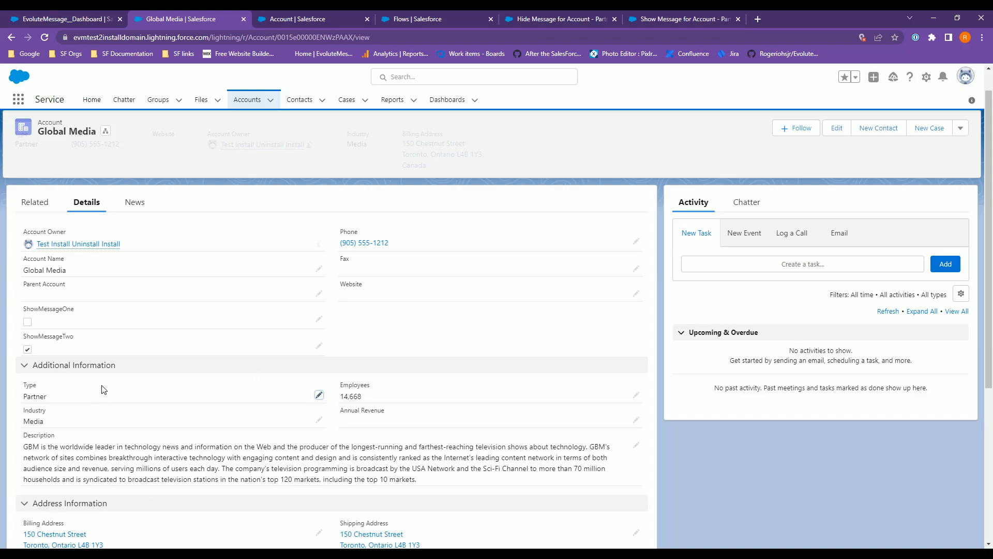
Add a new EvoluteMessage message using the Salesforce Popup template.
{"action": "left_click", "coordinate": [78, 20]}
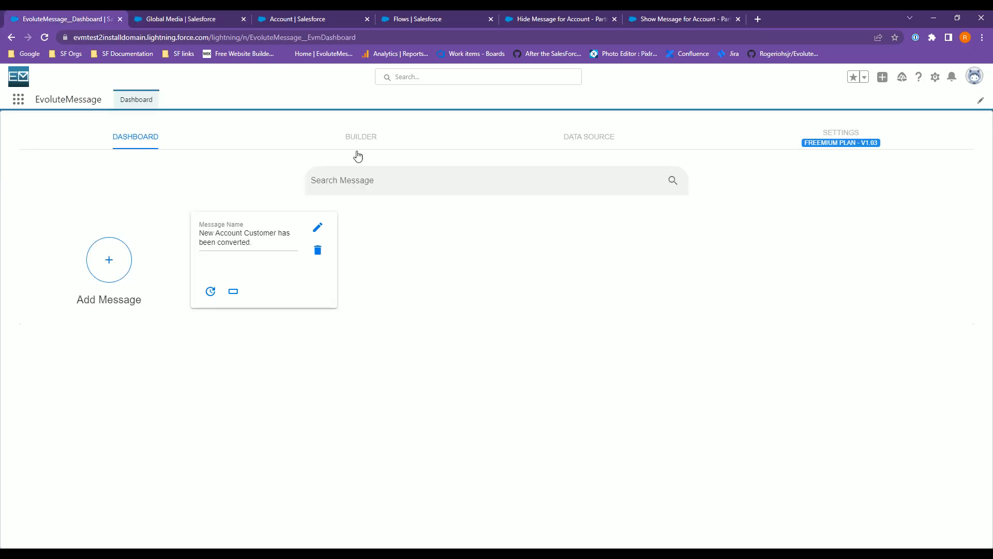
{"action": "left_click", "coordinate": [119, 268]}
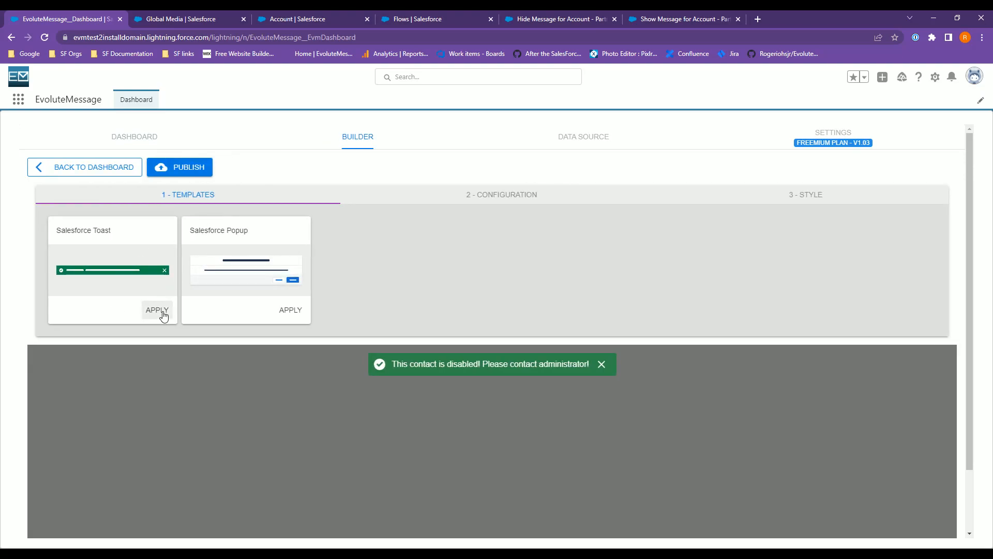
{"action": "left_click", "coordinate": [289, 310]}
{"action": "left_click_drag", "start_coordinate": [145, 257], "coordinate": [1, 252]}
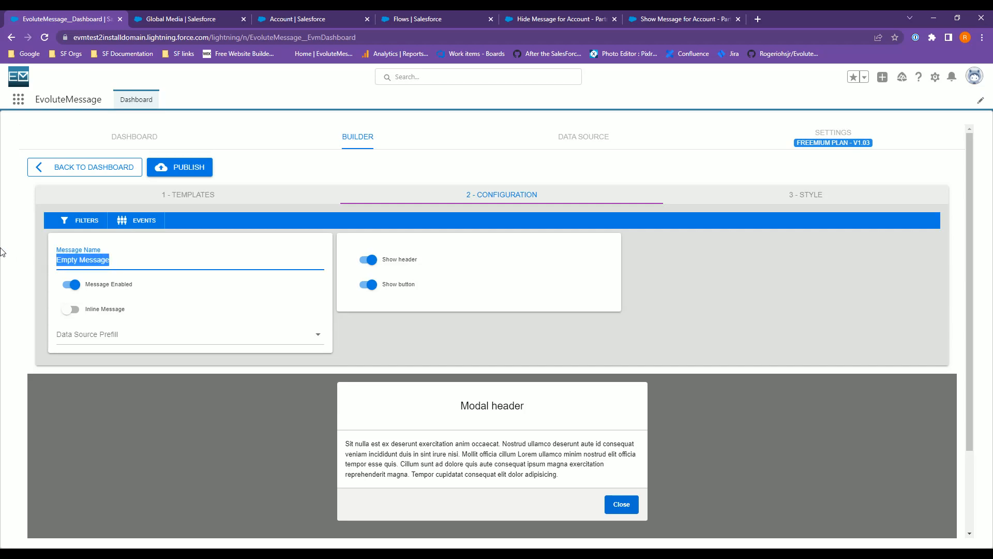
Name the message You have converted to Partner and publish it.
{"action": "type", "text": "You have co"}
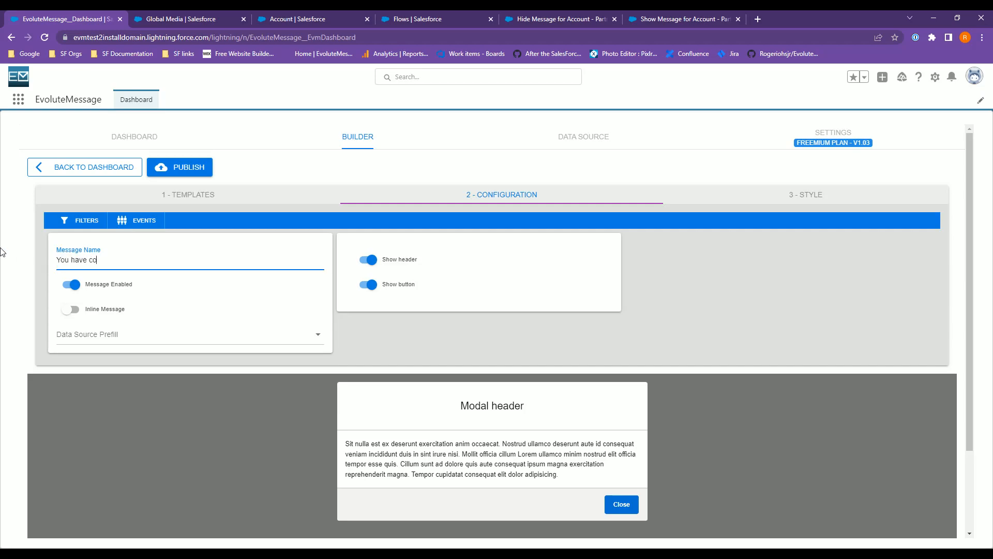
{"action": "type", "text": "nverted to Partner"}
{"action": "key", "text": "Tab"}
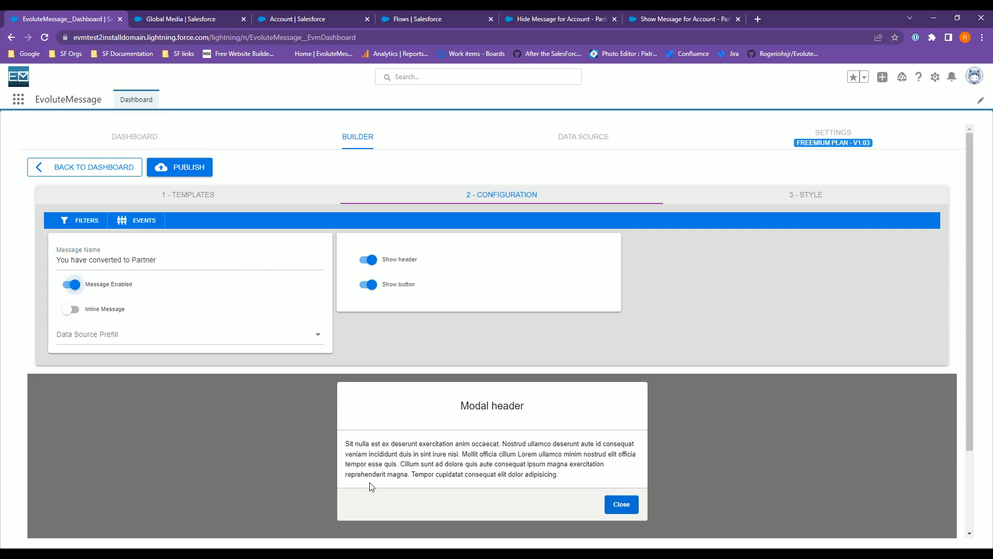
{"action": "left_click", "coordinate": [188, 166]}
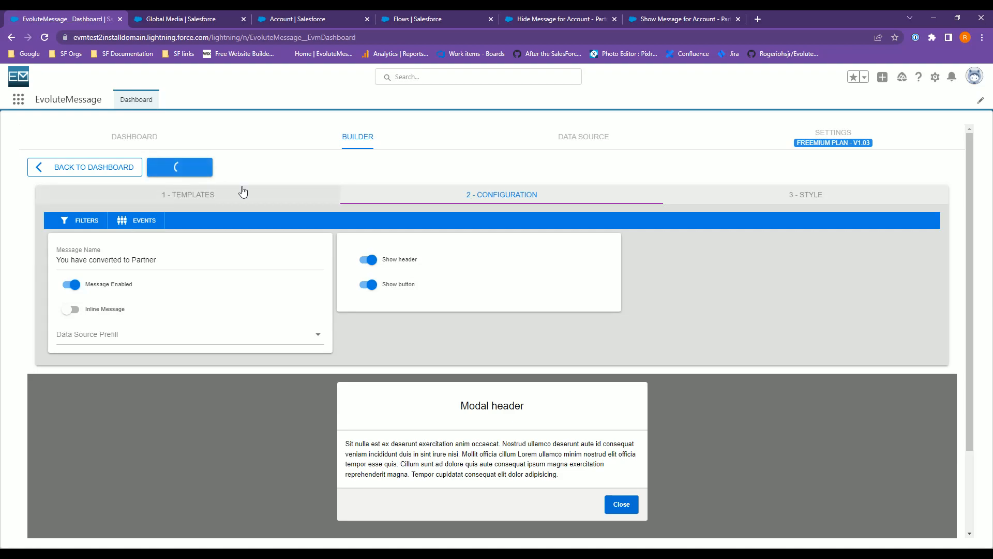
Open the Global Media account's record page for editing in Lightning App Builder.
{"action": "left_click", "coordinate": [181, 19]}
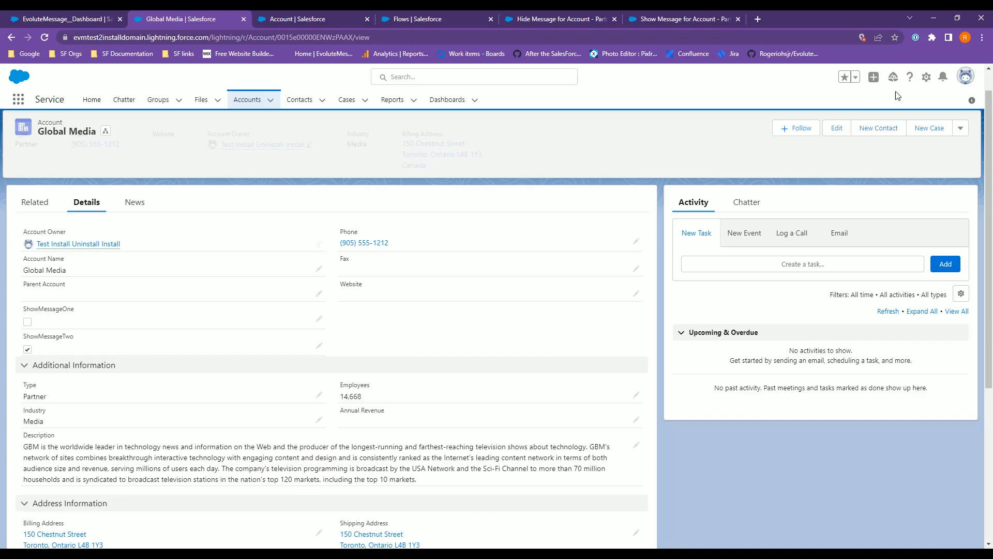
{"action": "left_click", "coordinate": [925, 79]}
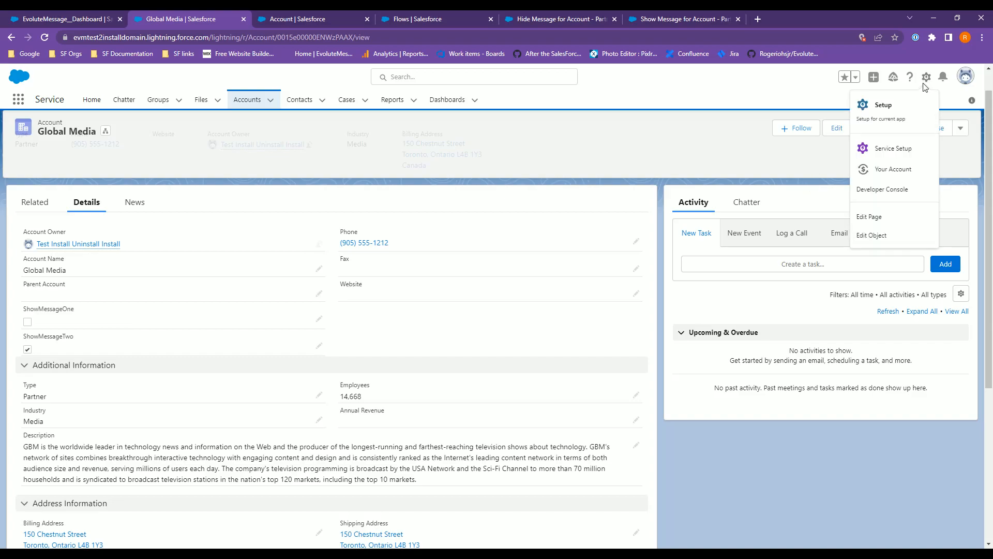
{"action": "left_click", "coordinate": [881, 220]}
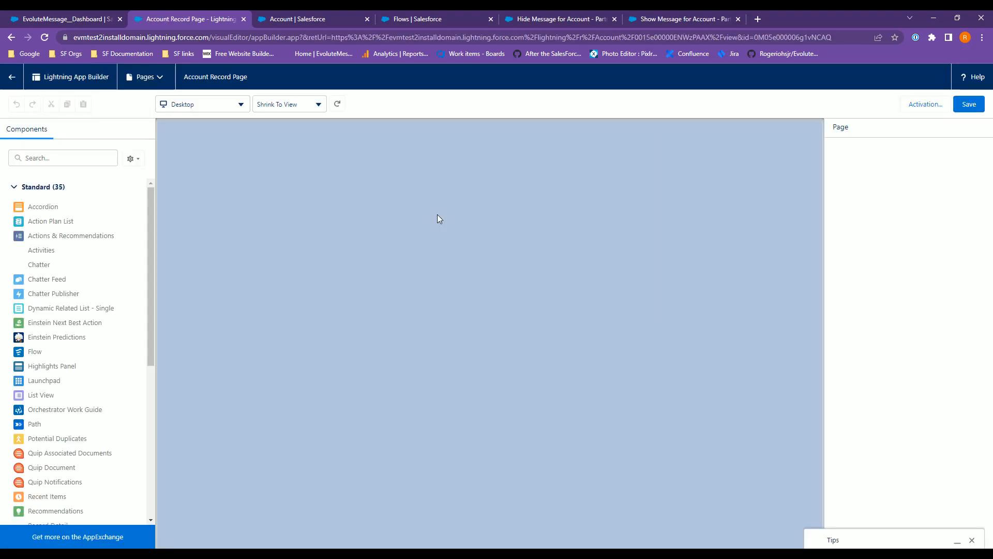
Add an Evm Advanced Message component to the right sidebar above the Activity section.
{"action": "left_click", "coordinate": [14, 188]}
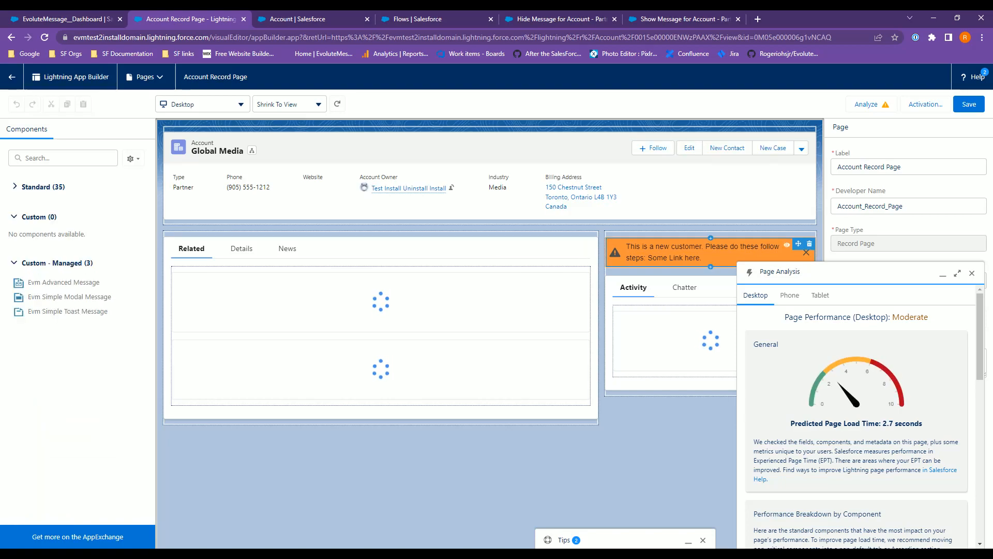
{"action": "left_click", "coordinate": [972, 273]}
{"action": "left_click", "coordinate": [739, 252]}
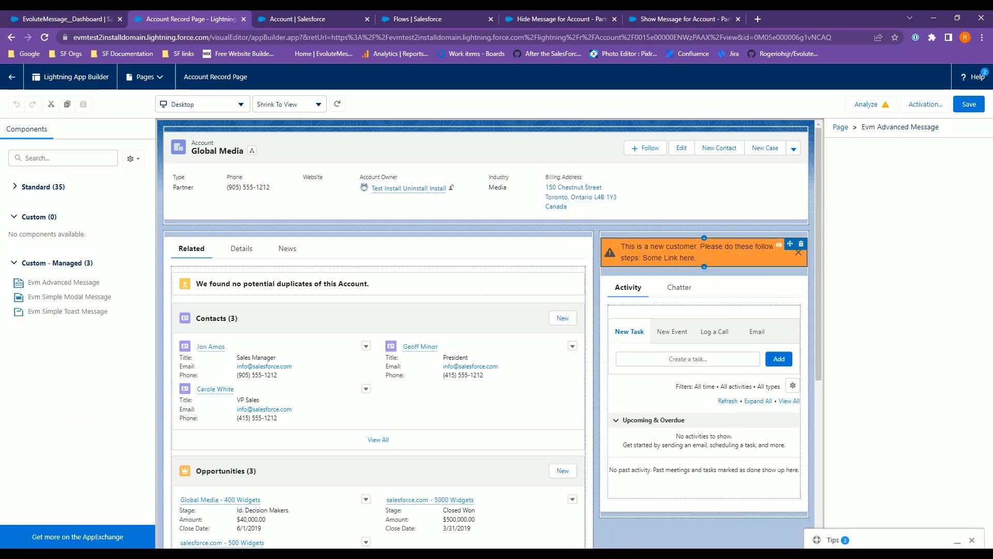
{"action": "left_click", "coordinate": [859, 192]}
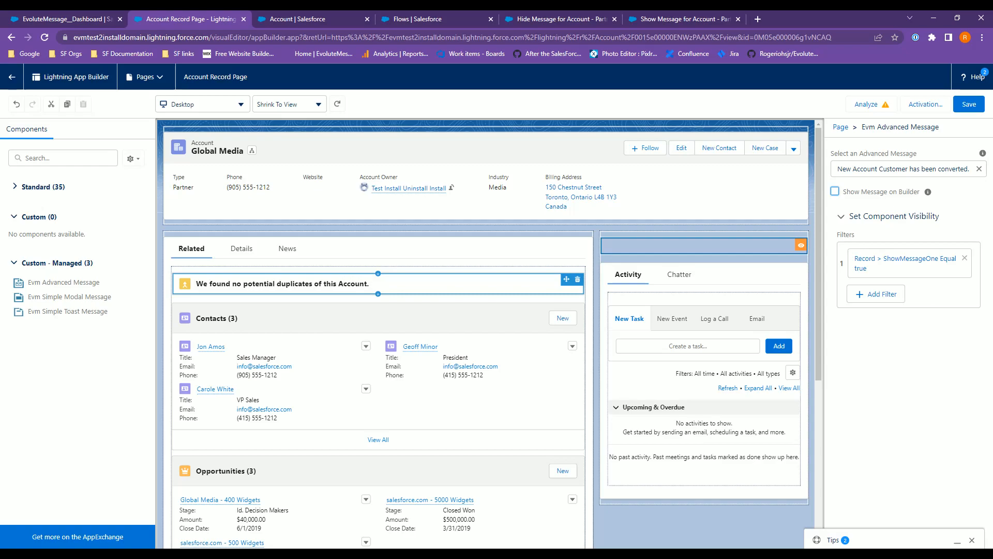
{"action": "left_click_drag", "start_coordinate": [50, 287], "coordinate": [672, 271]}
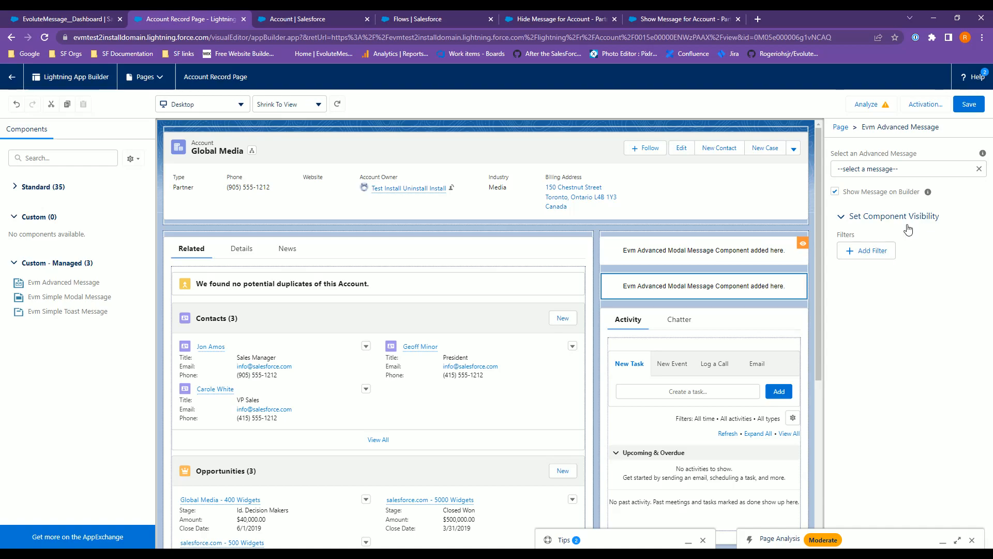
Add a visibility filter to the component on the record field ShowMessageTwo Equal True.
{"action": "left_click", "coordinate": [873, 253]}
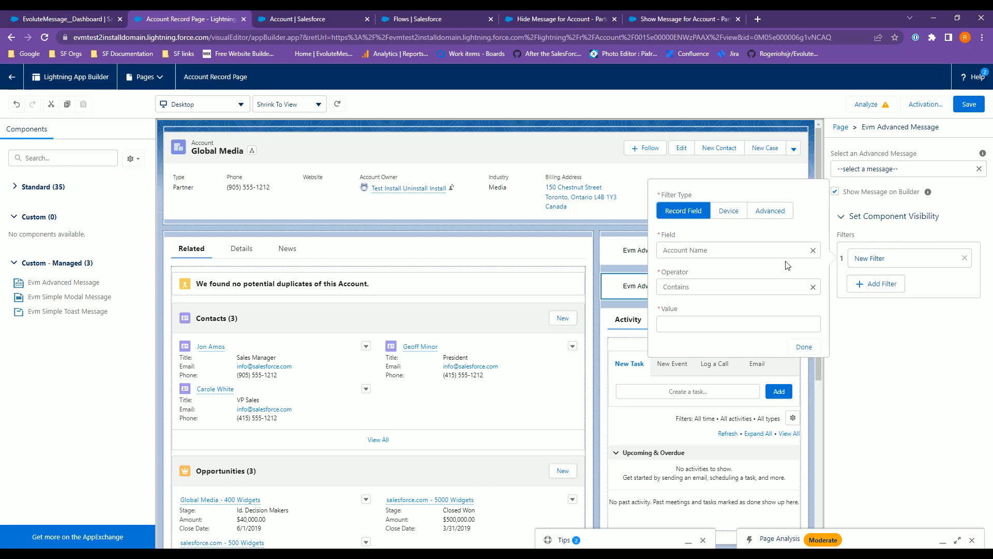
{"action": "left_click", "coordinate": [713, 250]}
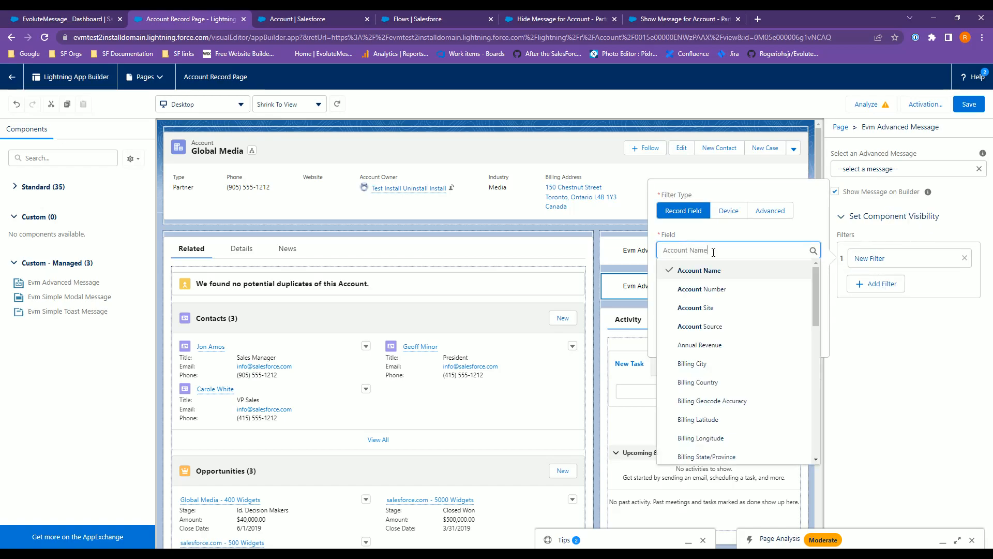
{"action": "type", "text": "show"}
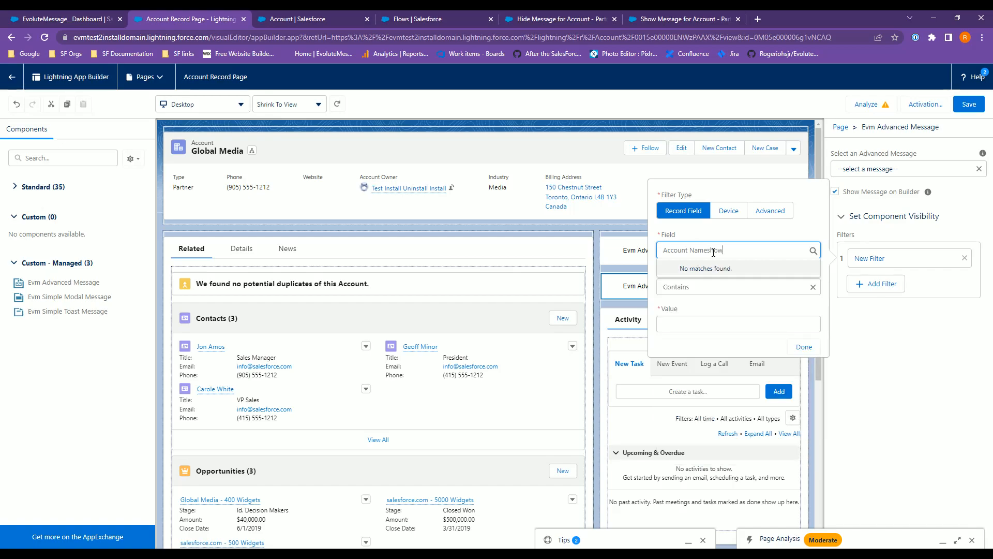
{"action": "key", "text": "ctrl+a"}
{"action": "key", "text": "BackSpace"}
{"action": "type", "text": "Show"}
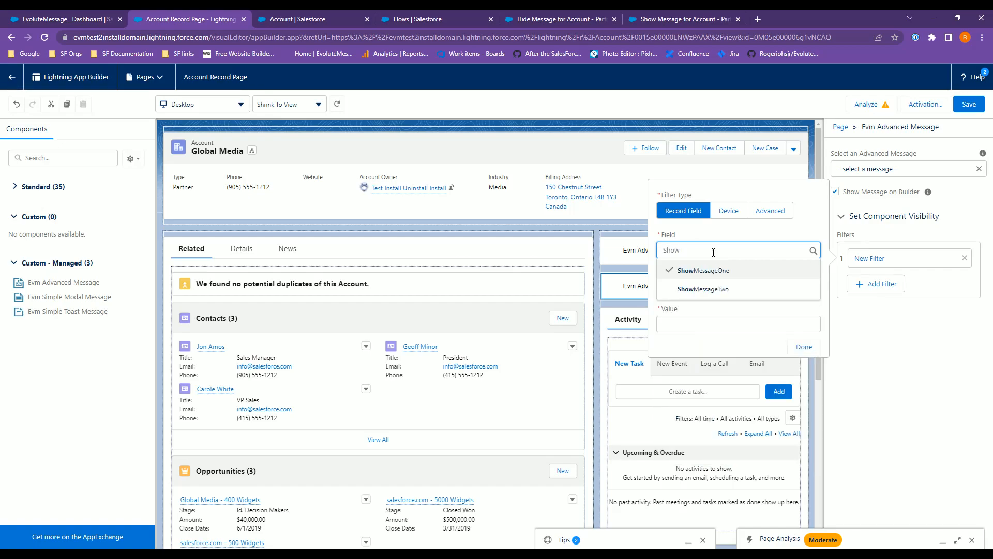
{"action": "left_click", "coordinate": [703, 289]}
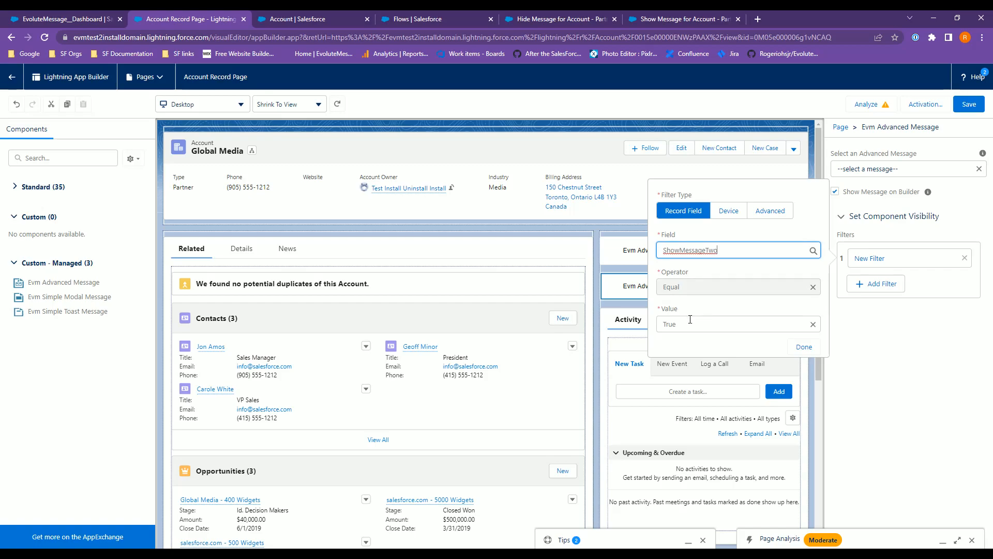
{"action": "left_click", "coordinate": [804, 347]}
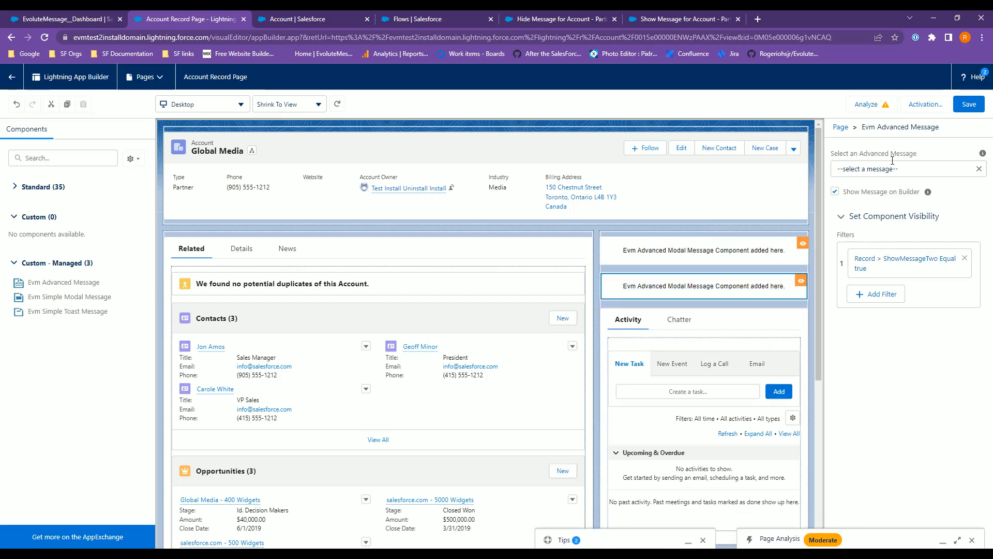
Assign the You have converted to Partner message, turn off Show Message on Builder, and save the page.
{"action": "left_click", "coordinate": [878, 170]}
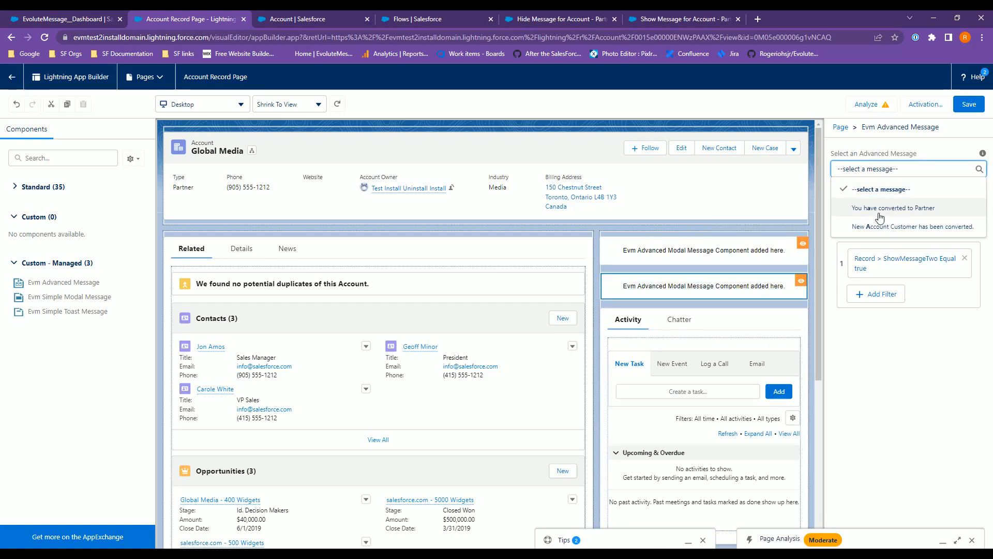
{"action": "left_click", "coordinate": [884, 208]}
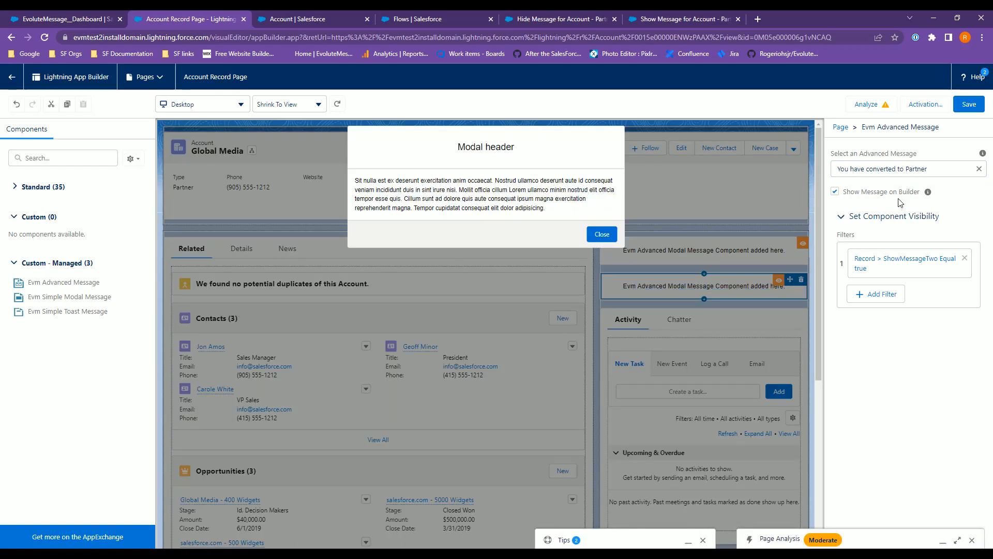
{"action": "left_click", "coordinate": [855, 193]}
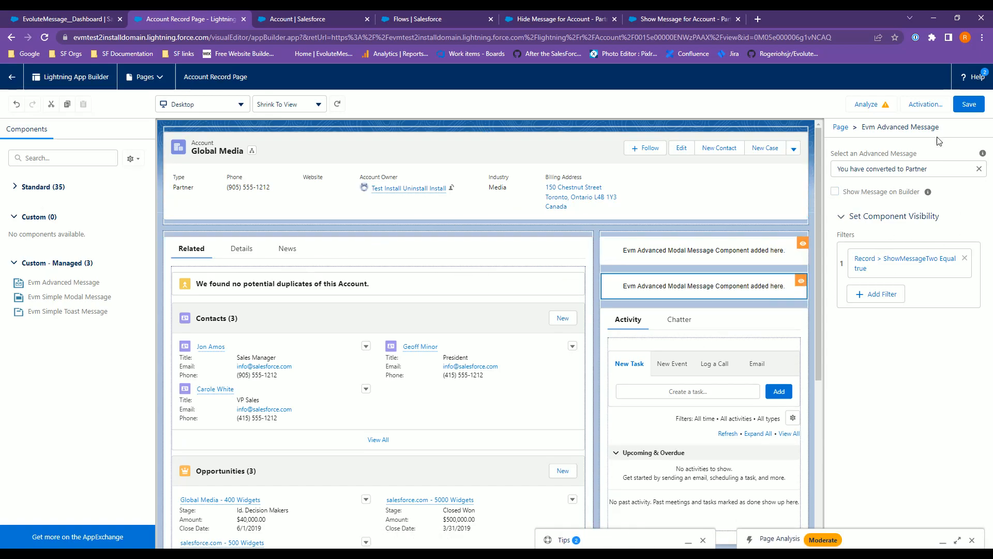
{"action": "left_click", "coordinate": [967, 109]}
Return to the Global Media record, open its Details, and close the message popup.
{"action": "left_click", "coordinate": [11, 77]}
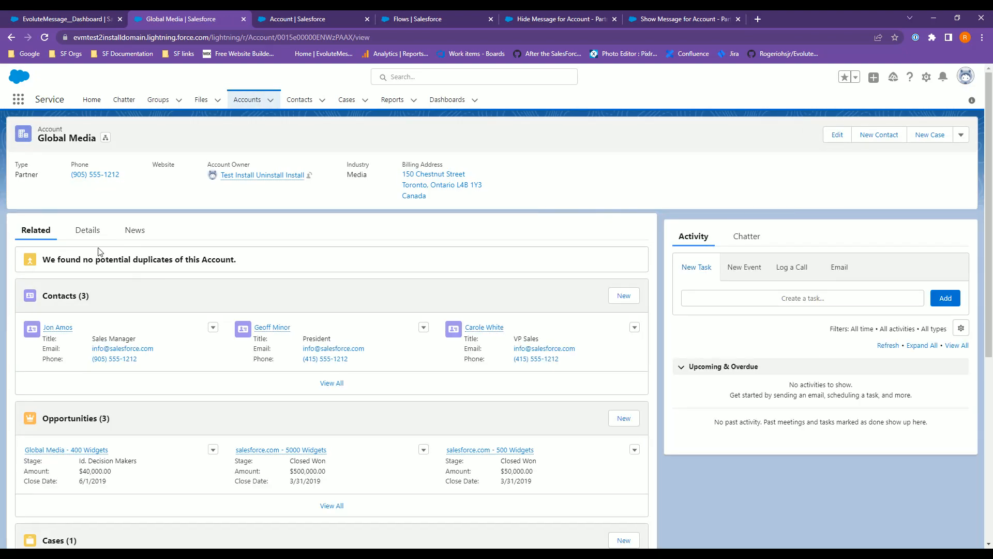
{"action": "left_click", "coordinate": [86, 230]}
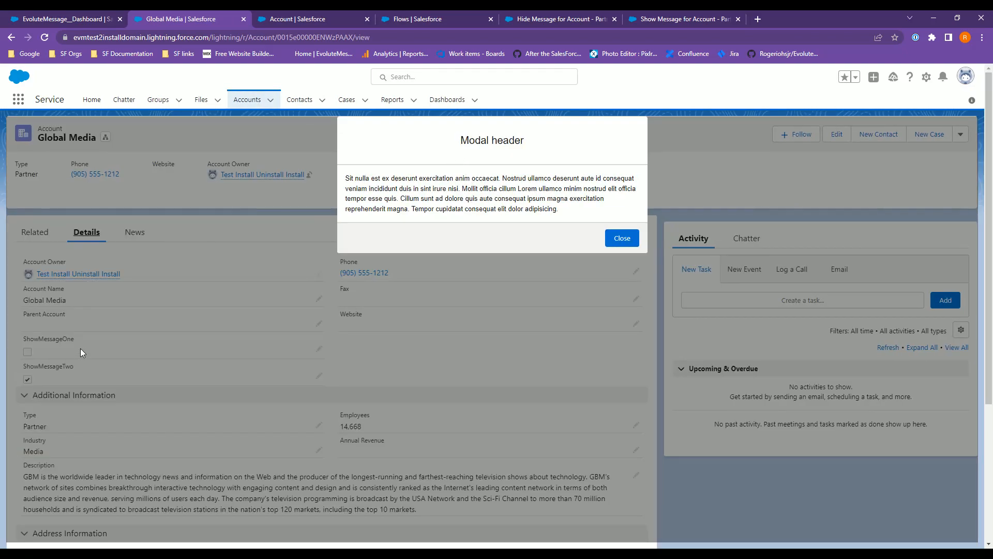
{"action": "left_click", "coordinate": [622, 238]}
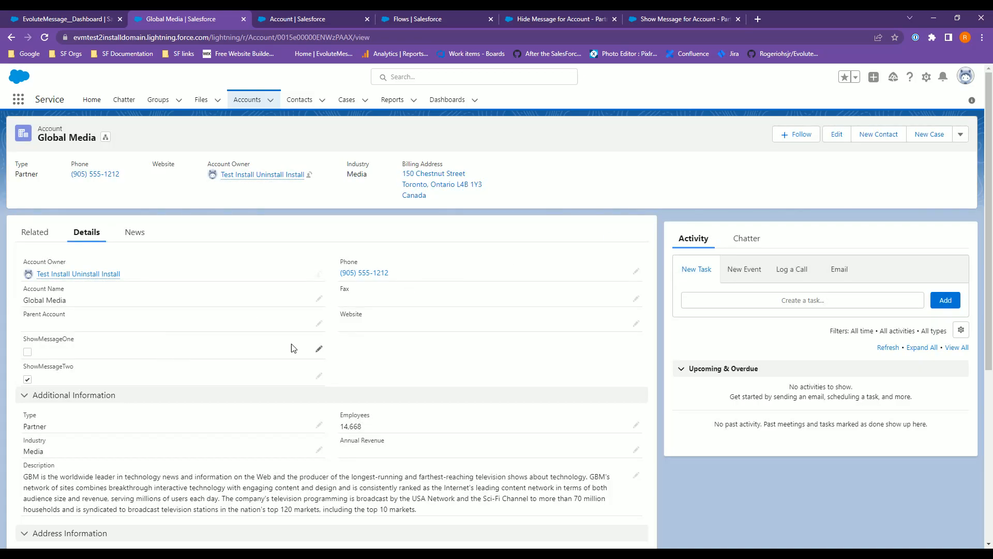
Change the account's Type to Prospect and save the record.
{"action": "left_click", "coordinate": [320, 377]}
{"action": "left_click", "coordinate": [85, 460]}
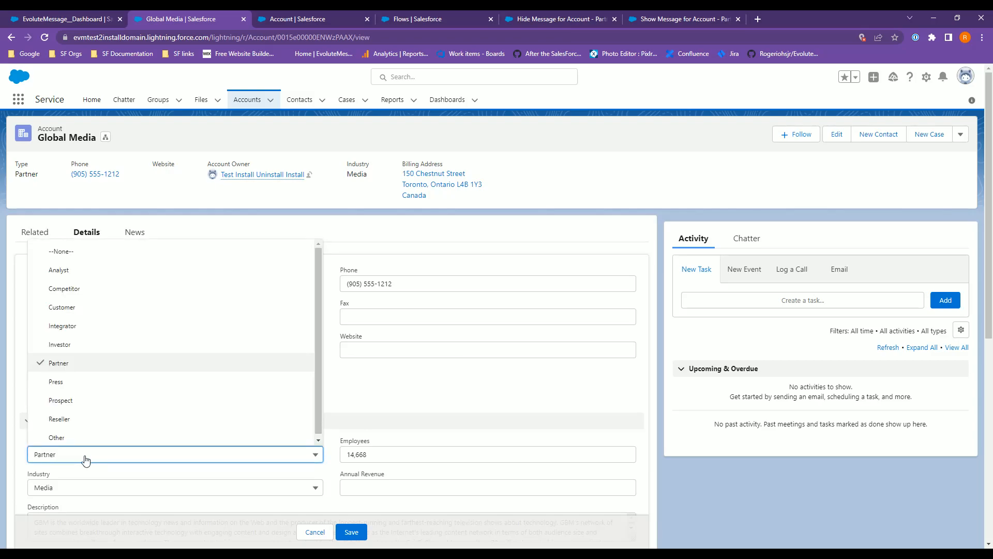
{"action": "left_click", "coordinate": [82, 402]}
{"action": "left_click", "coordinate": [351, 531]}
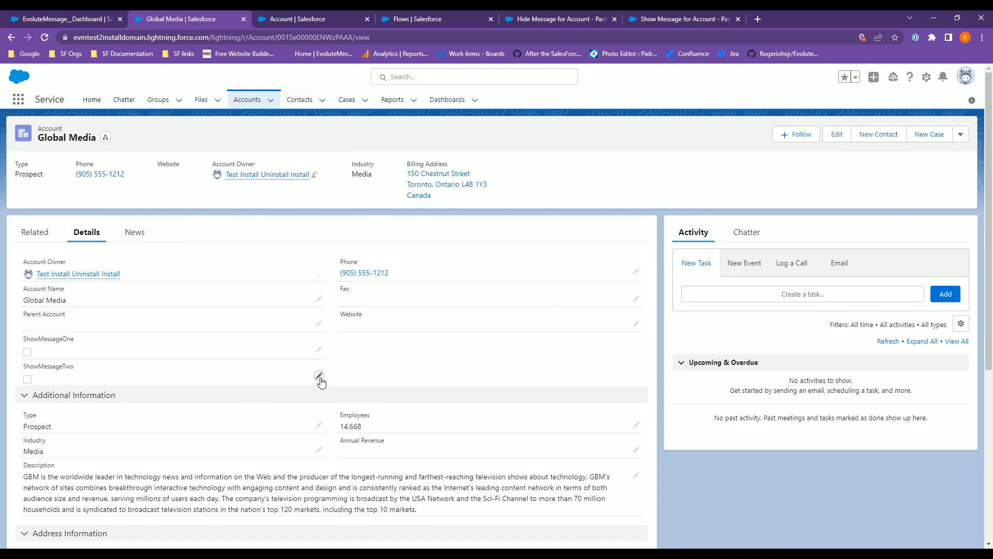
Change the account's Type back to Partner, save, and close the popup.
{"action": "left_click", "coordinate": [319, 425]}
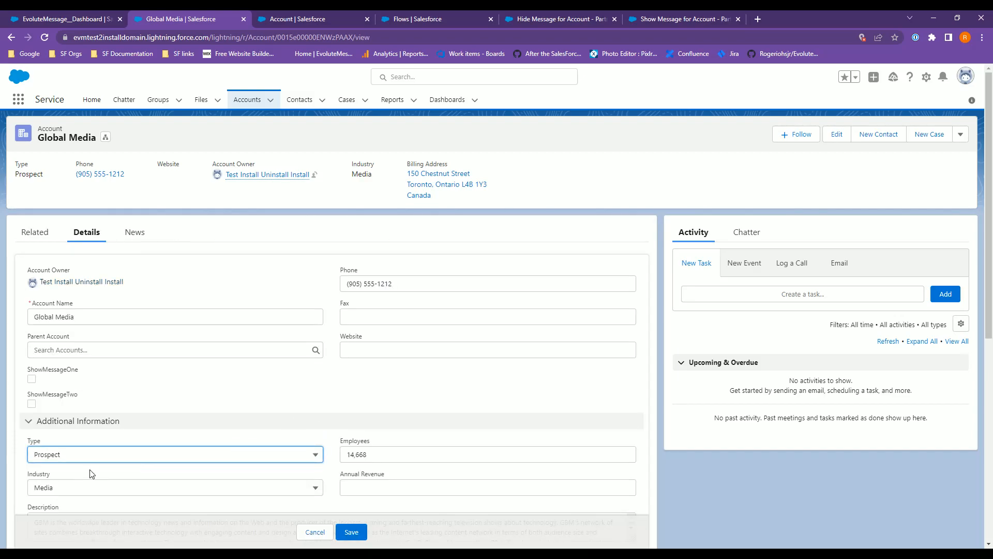
{"action": "left_click", "coordinate": [80, 458]}
{"action": "left_click", "coordinate": [86, 364]}
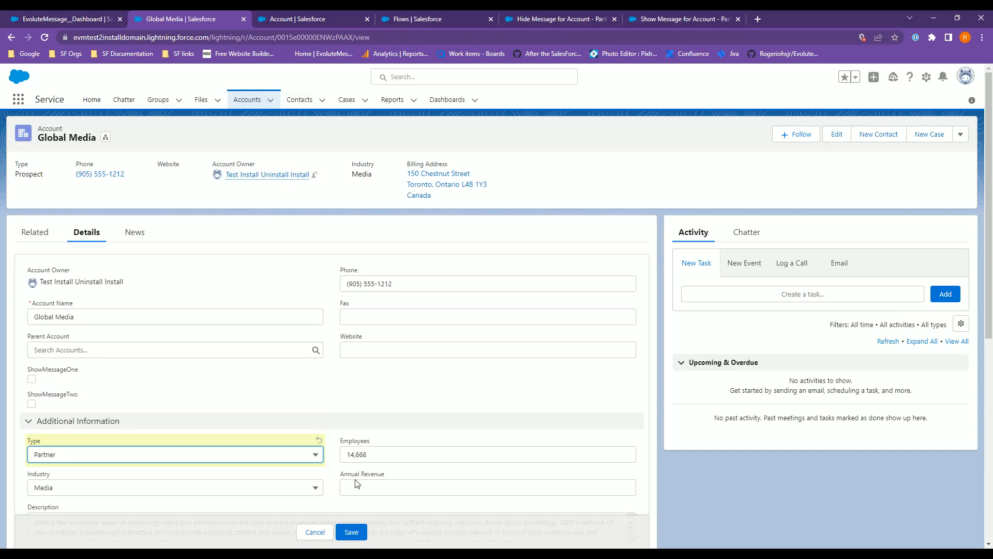
{"action": "left_click", "coordinate": [360, 533]}
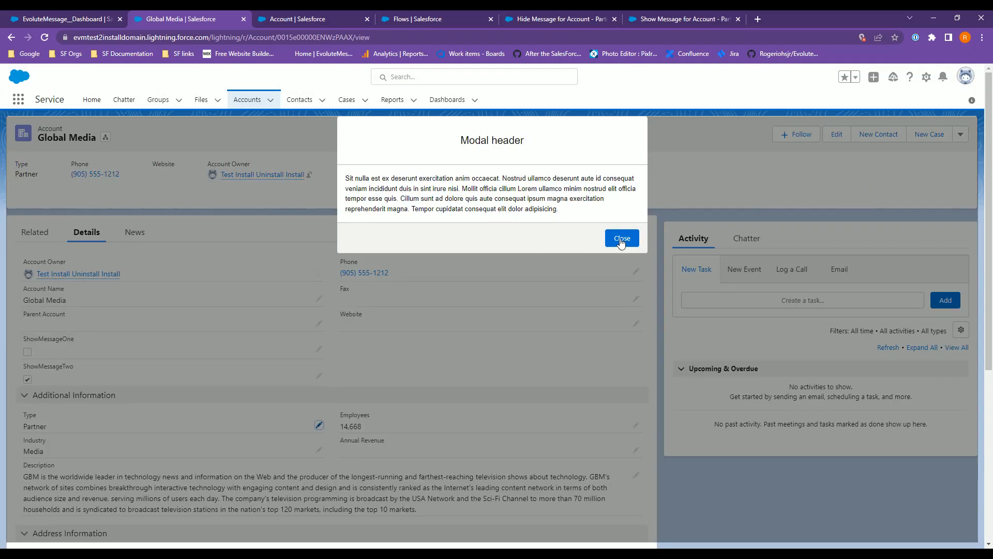
{"action": "left_click", "coordinate": [621, 239]}
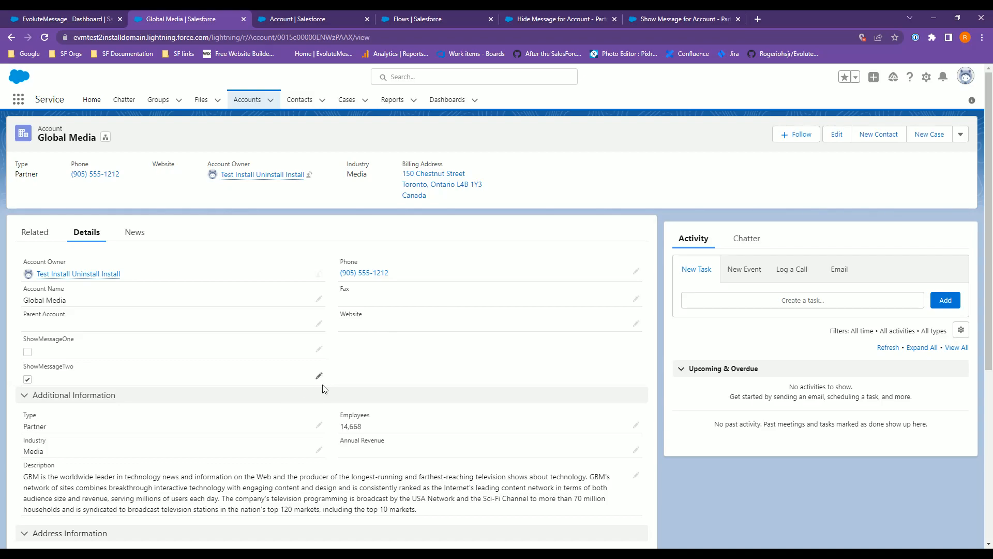
Reload the account page, dismiss the popup, and reopen the Details tab.
{"action": "left_click", "coordinate": [45, 37]}
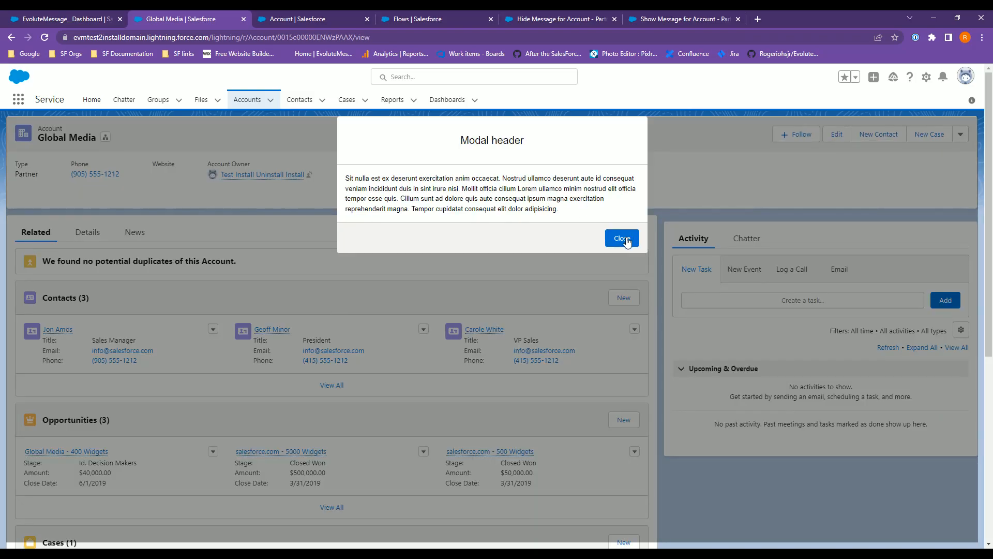
{"action": "left_click", "coordinate": [623, 240]}
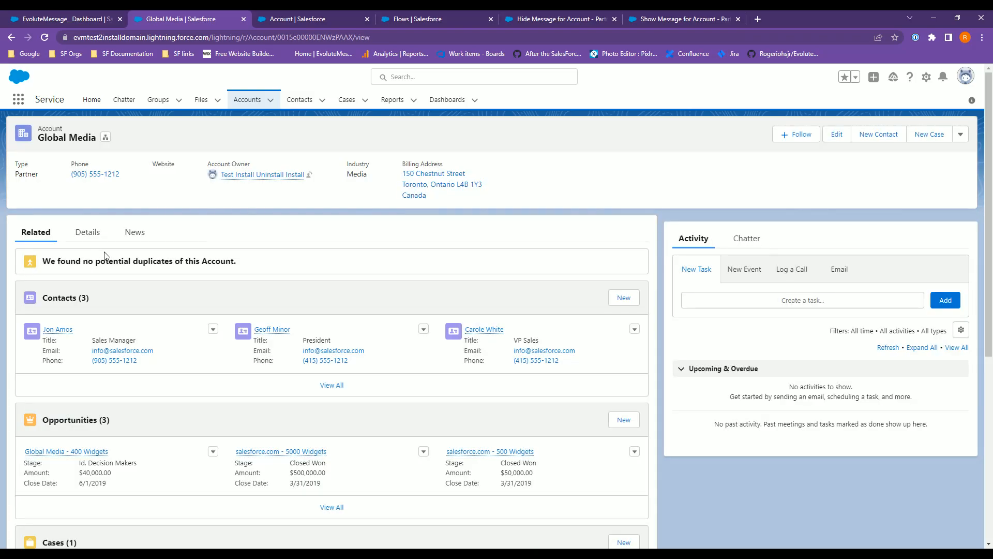
{"action": "left_click", "coordinate": [91, 238]}
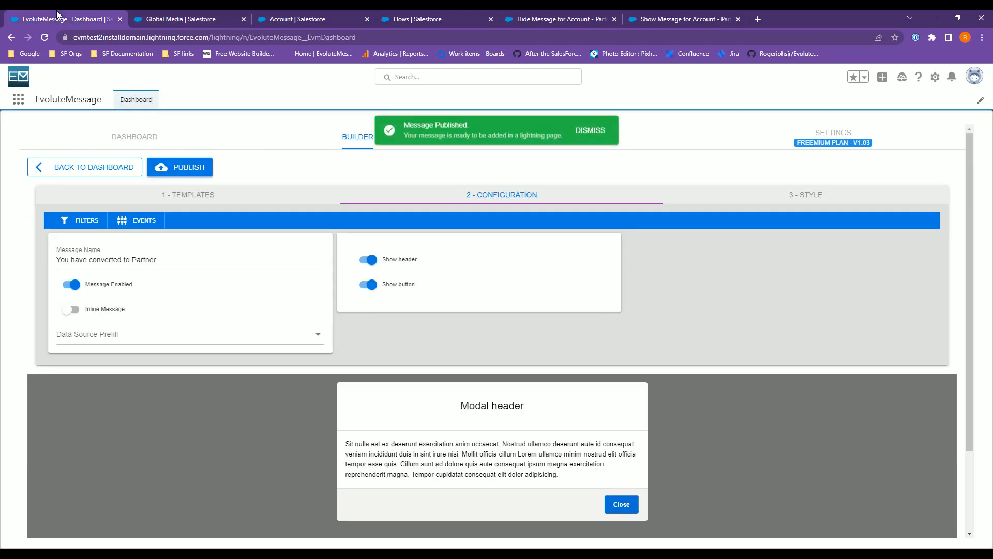
{"action": "left_click", "coordinate": [57, 18]}
{"action": "left_click", "coordinate": [181, 19]}
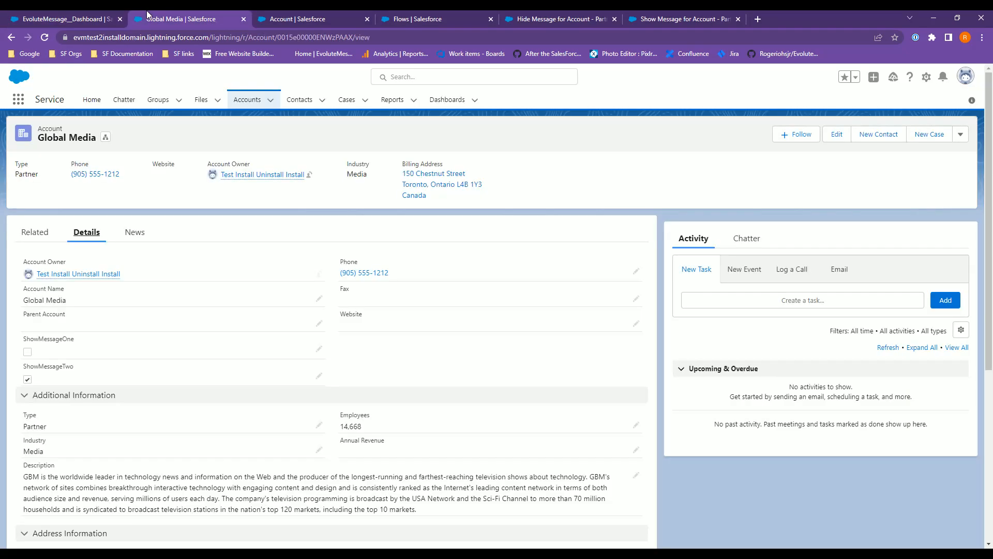
Change the account's Type to Prospect and save the record.
{"action": "left_click", "coordinate": [319, 377]}
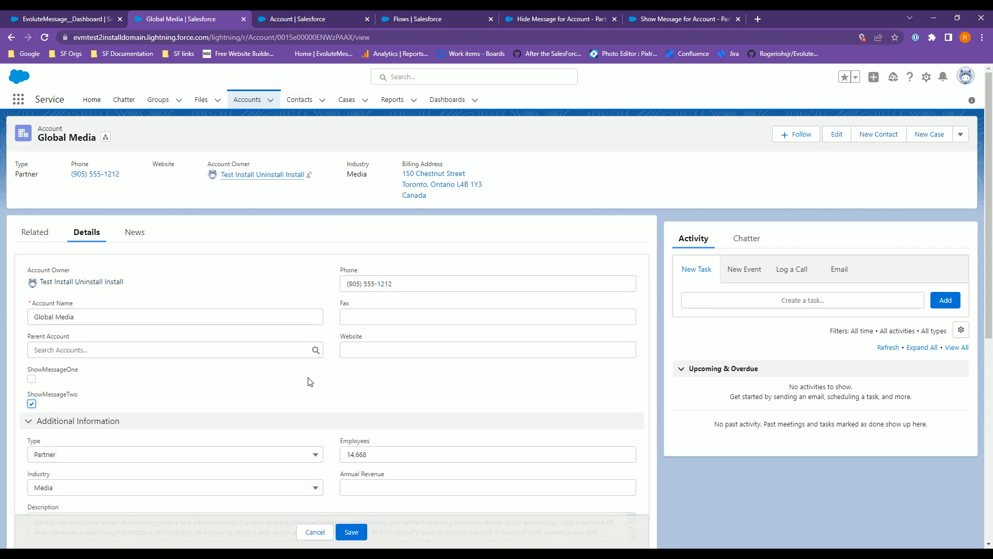
{"action": "left_click", "coordinate": [103, 458]}
{"action": "left_click", "coordinate": [106, 404]}
{"action": "left_click", "coordinate": [352, 533]}
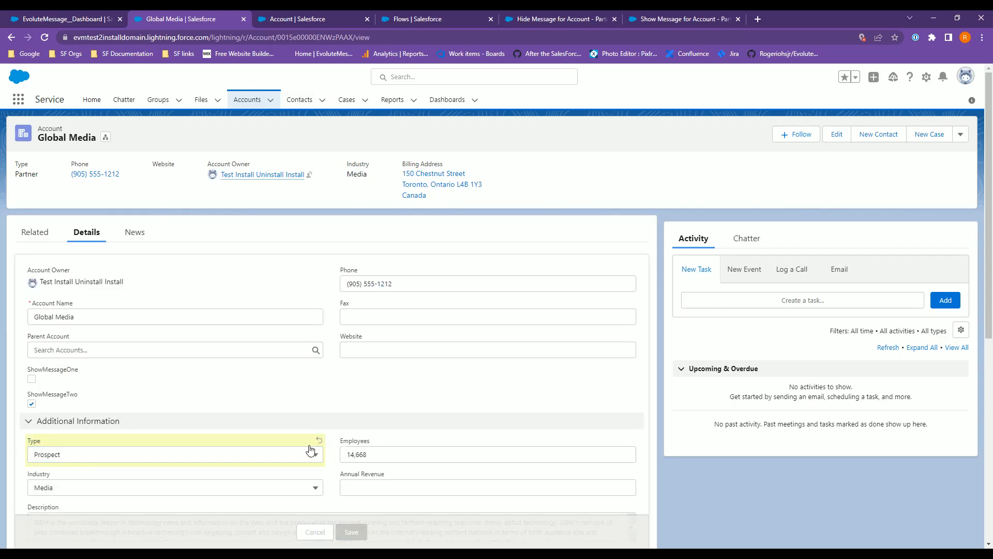
Change the account's Type to Press and save the record.
{"action": "left_click", "coordinate": [318, 377]}
{"action": "left_click", "coordinate": [157, 455]}
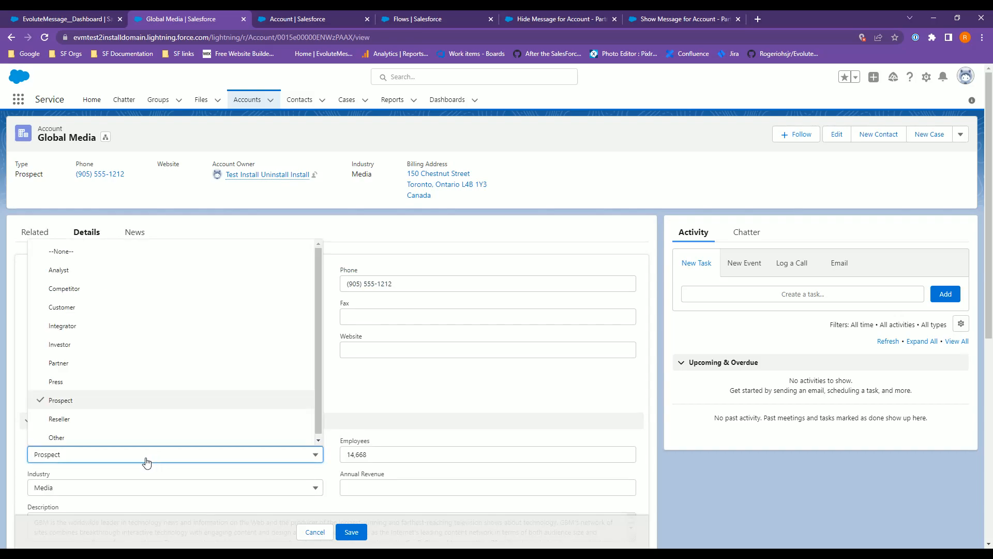
{"action": "left_click", "coordinate": [108, 383]}
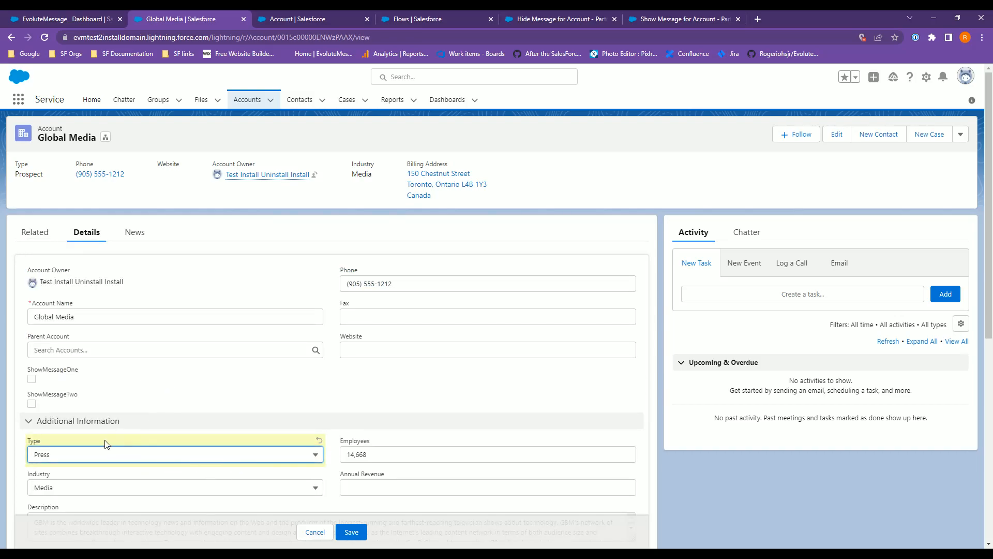
{"action": "left_click", "coordinate": [351, 533]}
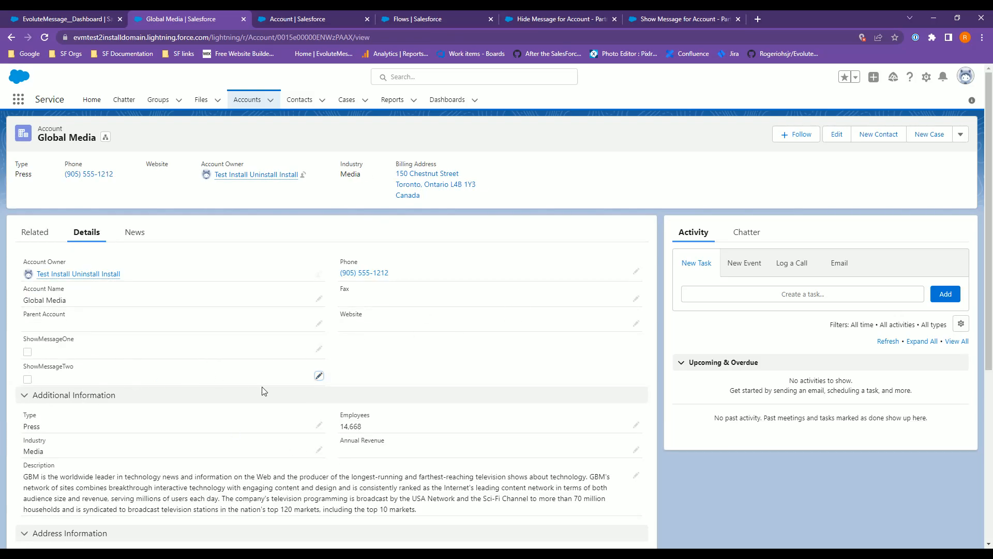
Edit the account again, set its Type to Prospect, and save.
{"action": "left_click", "coordinate": [318, 376]}
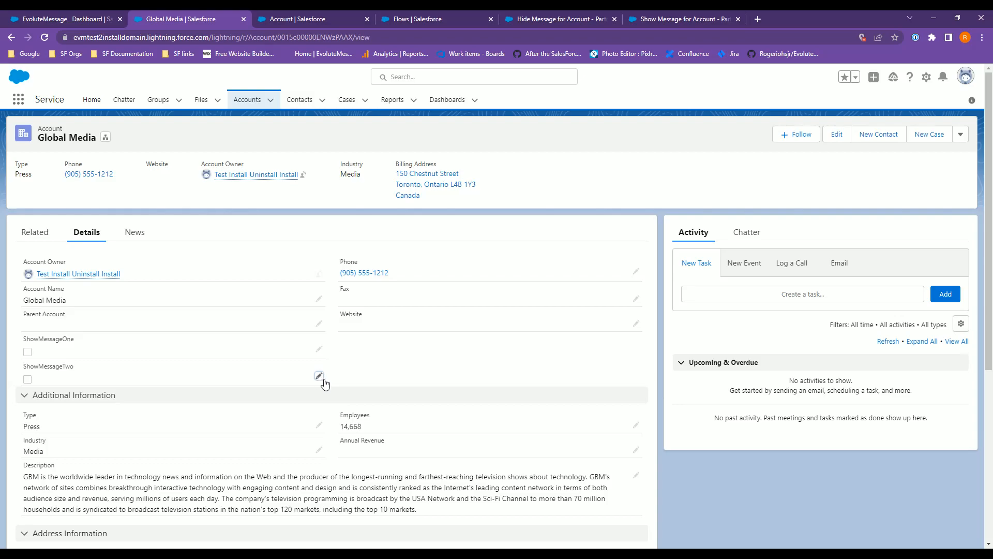
{"action": "left_click", "coordinate": [318, 426]}
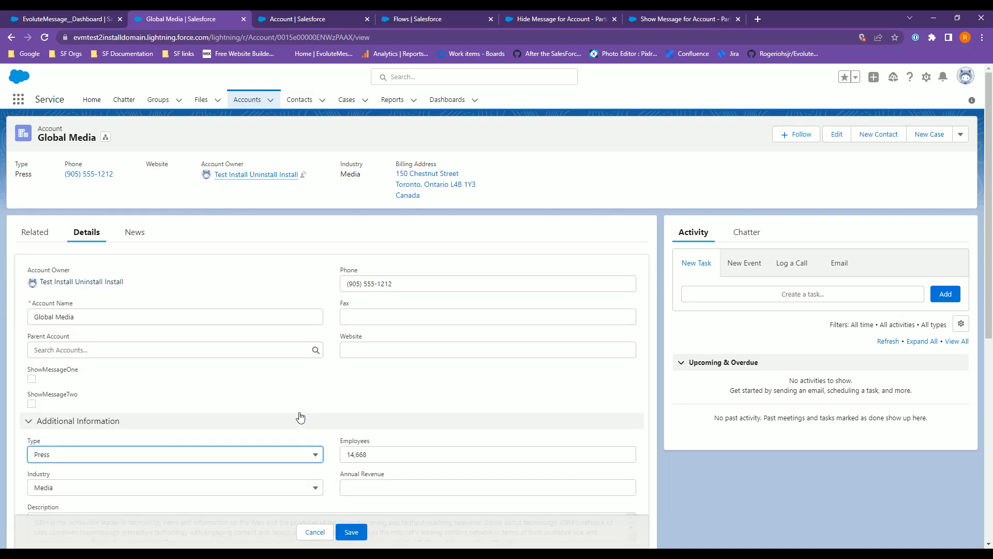
{"action": "left_click", "coordinate": [87, 458]}
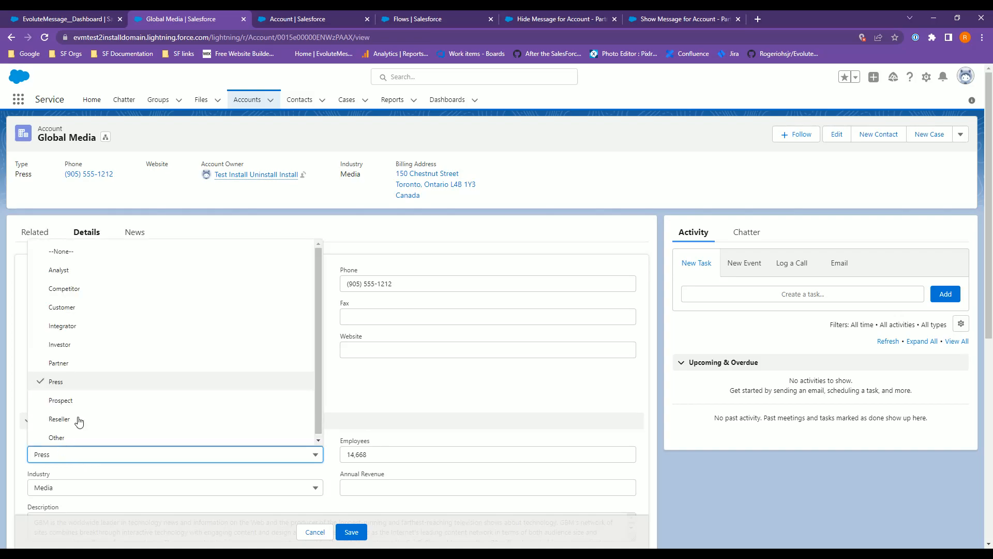
{"action": "left_click", "coordinate": [89, 403]}
{"action": "left_click", "coordinate": [351, 532]}
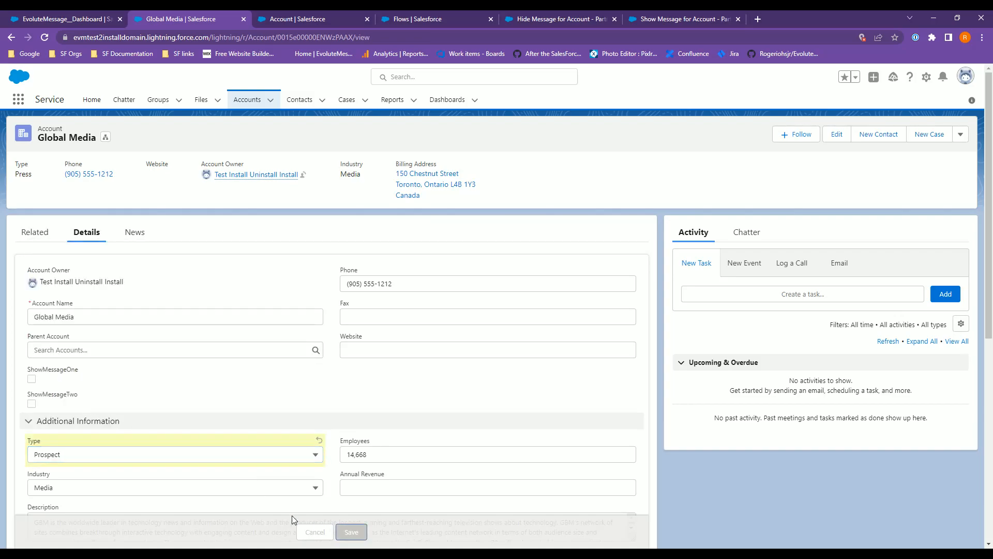
Change the account's Type to Partner and save the record.
{"action": "left_click", "coordinate": [319, 425]}
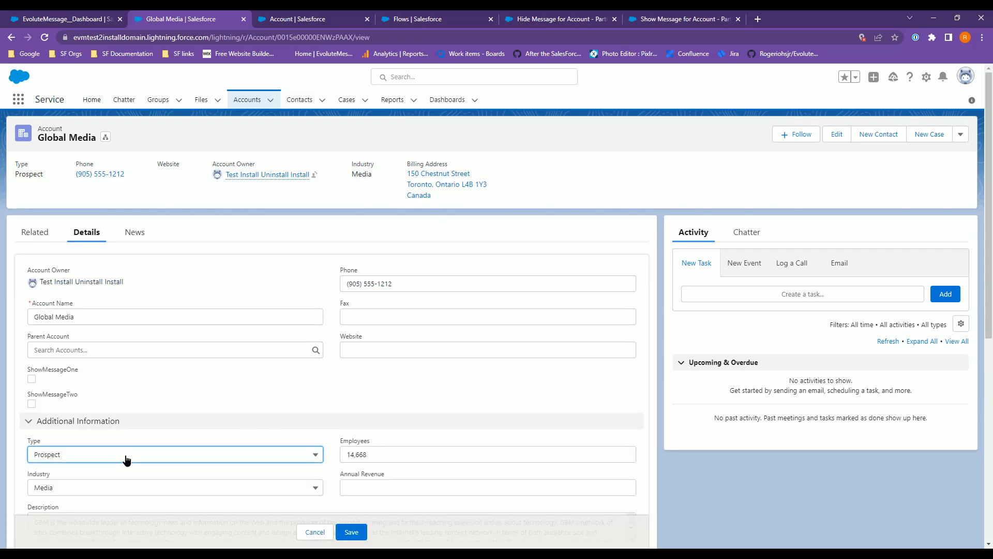
{"action": "left_click", "coordinate": [126, 455]}
{"action": "left_click", "coordinate": [82, 364]}
{"action": "left_click", "coordinate": [351, 532]}
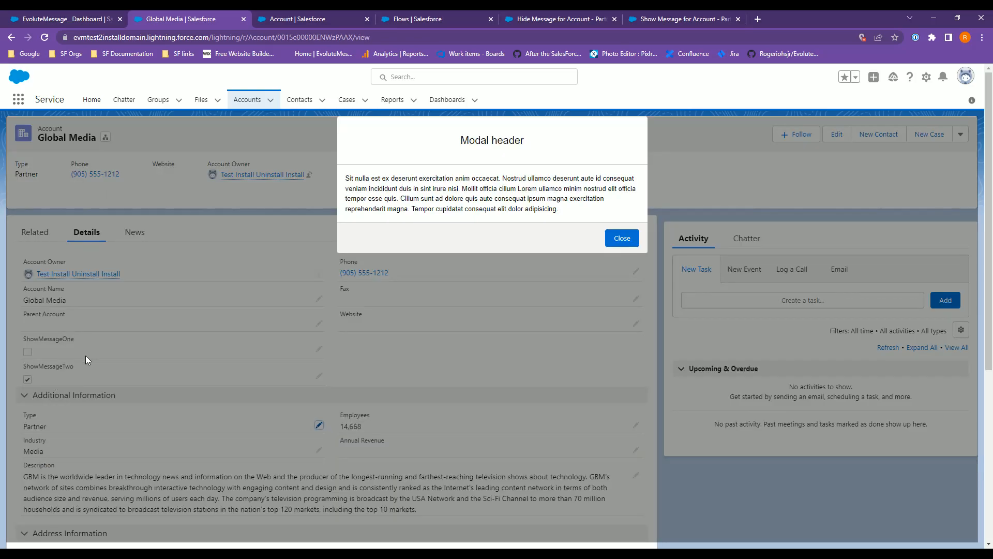
Close the message popup on the account record page and reload the page.
{"action": "left_click", "coordinate": [622, 238]}
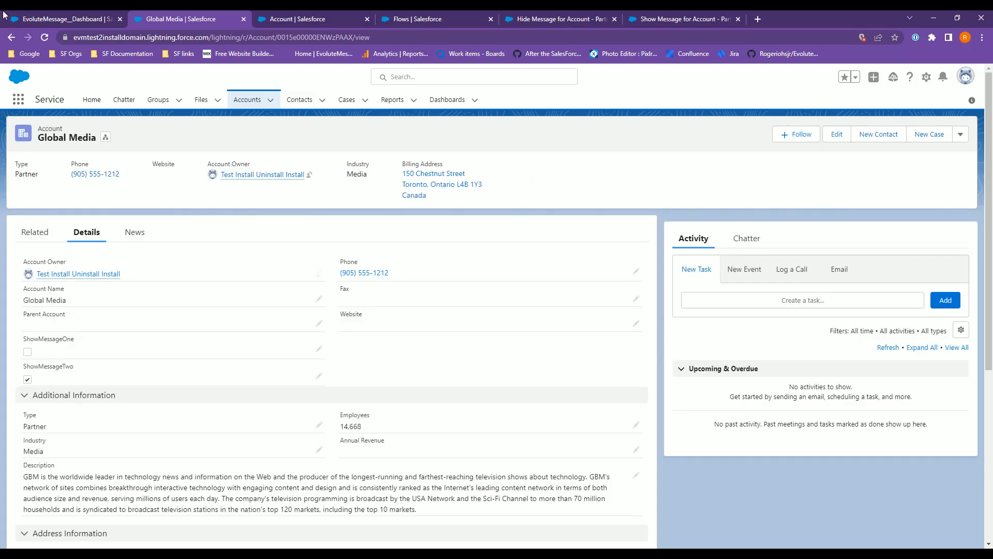
{"action": "left_click", "coordinate": [45, 44]}
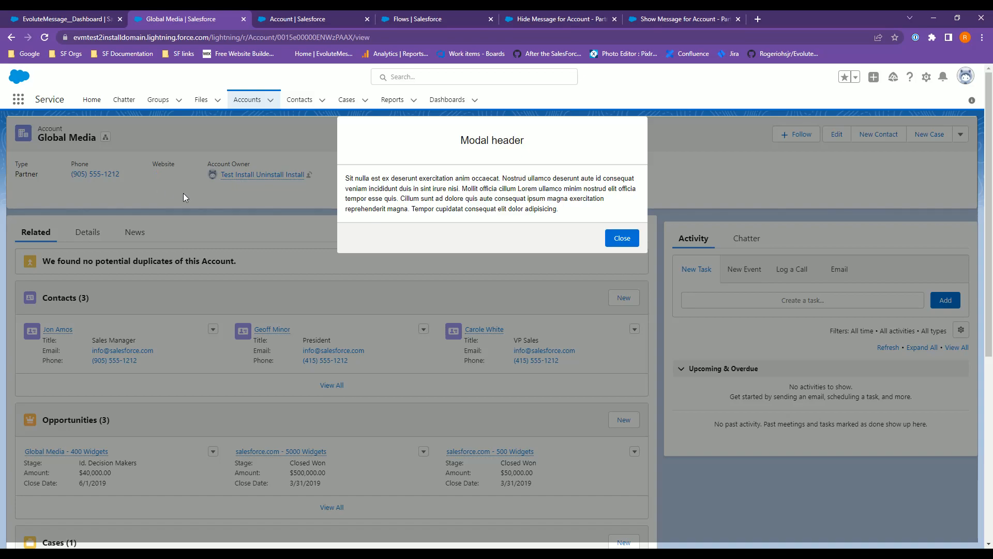
Enable message event tracking in the Partner message's Events configuration.
{"action": "left_click", "coordinate": [81, 20]}
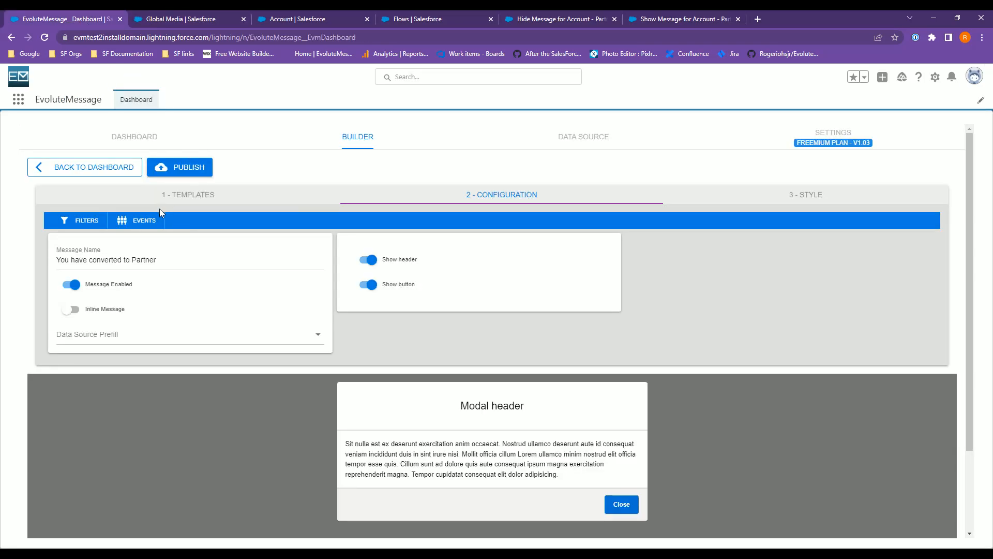
{"action": "left_click", "coordinate": [142, 221]}
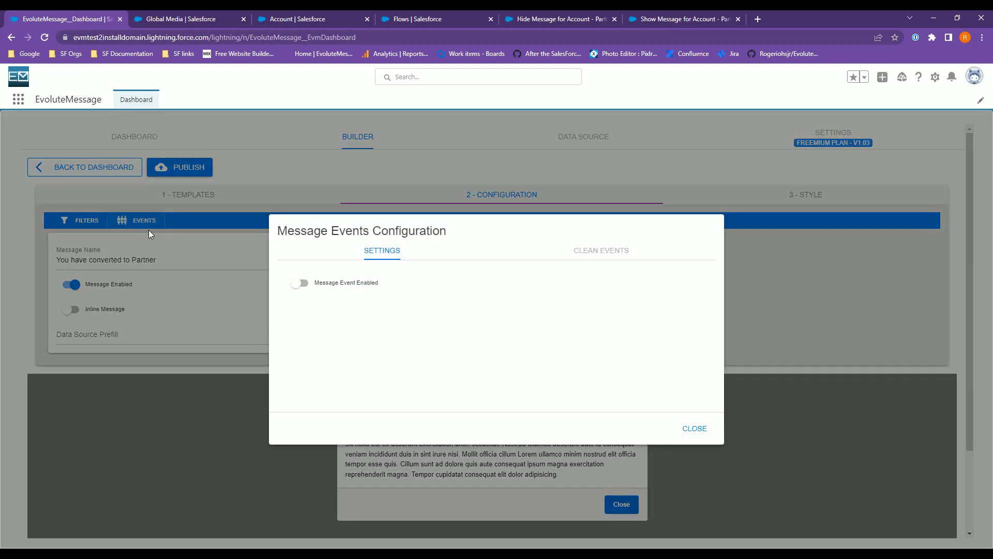
{"action": "left_click", "coordinate": [379, 295]}
{"action": "left_click", "coordinate": [600, 252]}
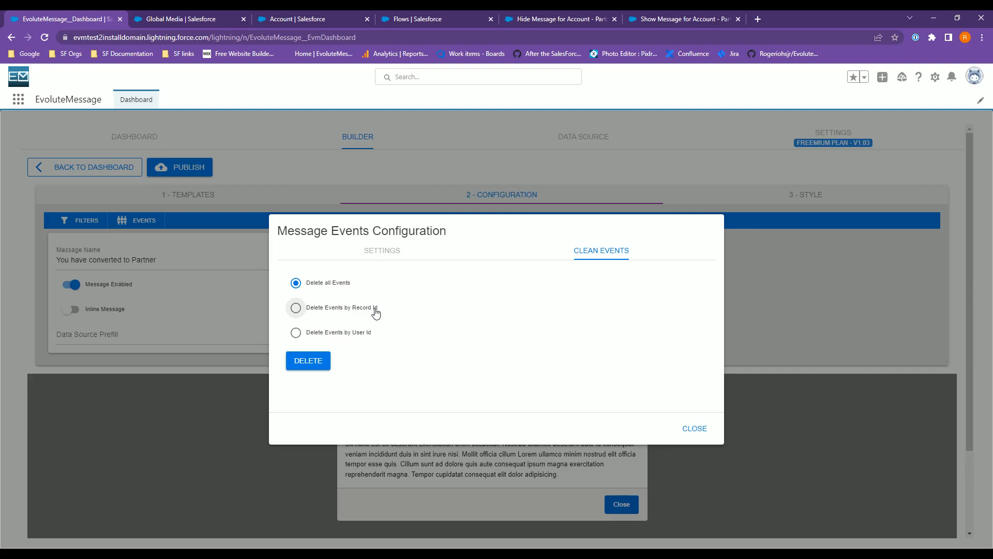
{"action": "left_click", "coordinate": [355, 311]}
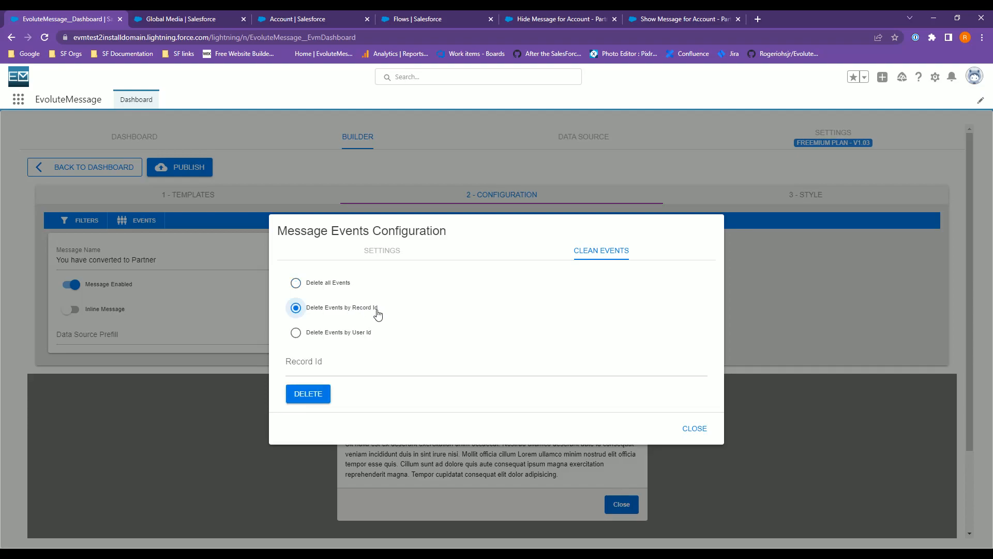
{"action": "left_click", "coordinate": [335, 362]}
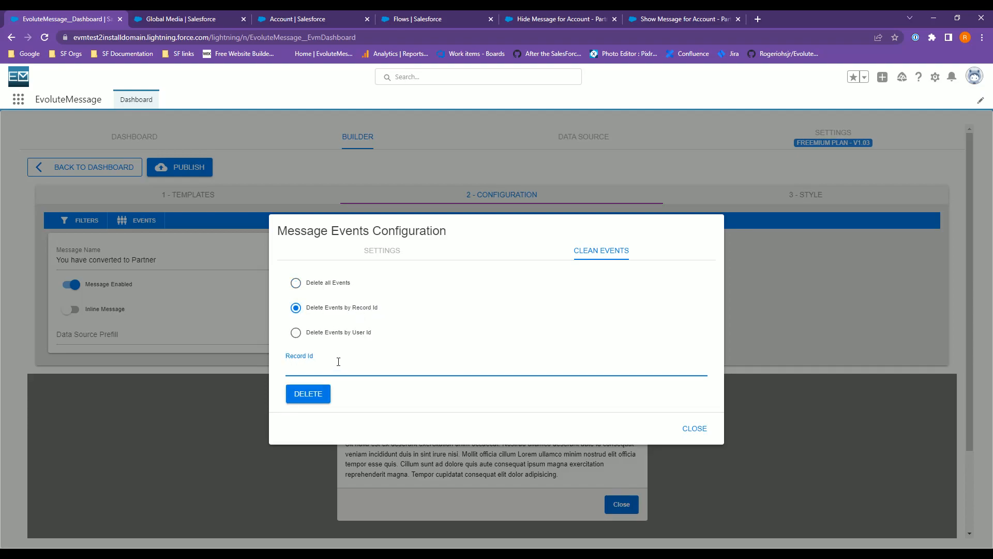
{"action": "left_click", "coordinate": [358, 312]}
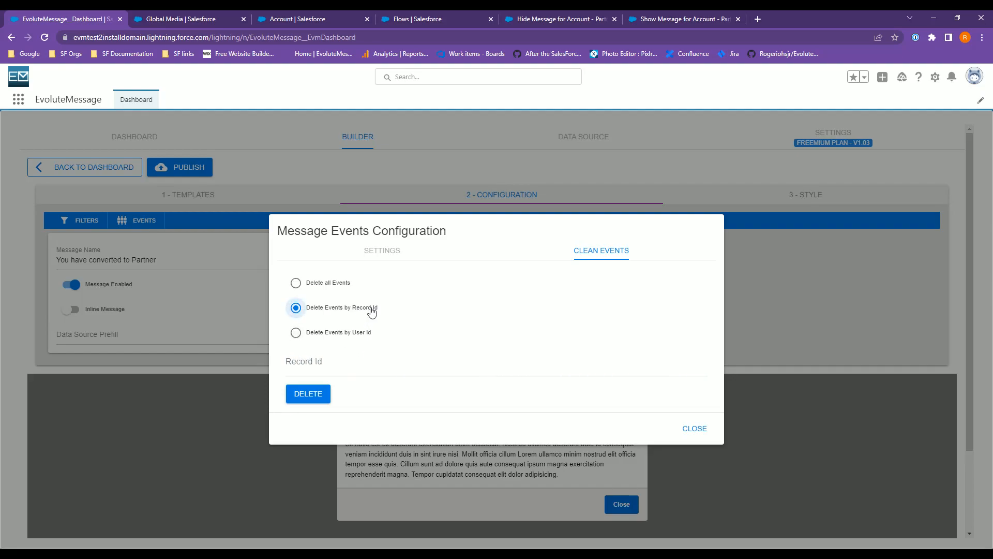
{"action": "left_click", "coordinate": [382, 253]}
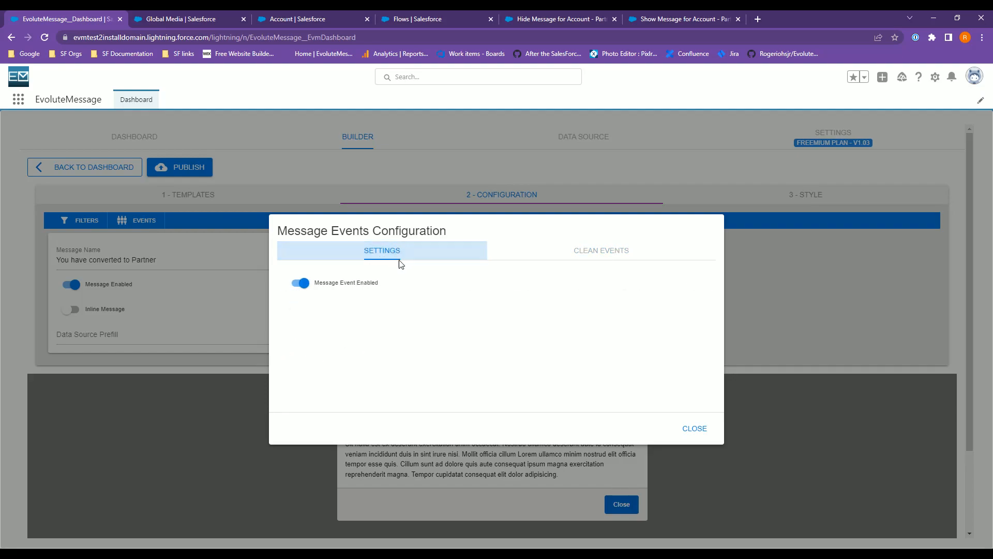
{"action": "left_click", "coordinate": [694, 429]}
{"action": "left_click", "coordinate": [137, 220]}
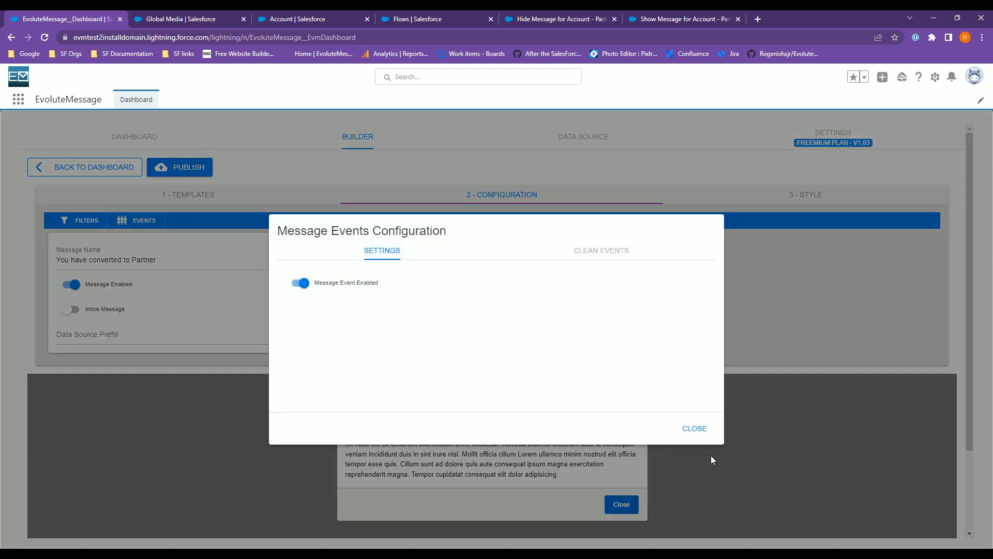
{"action": "left_click", "coordinate": [695, 429]}
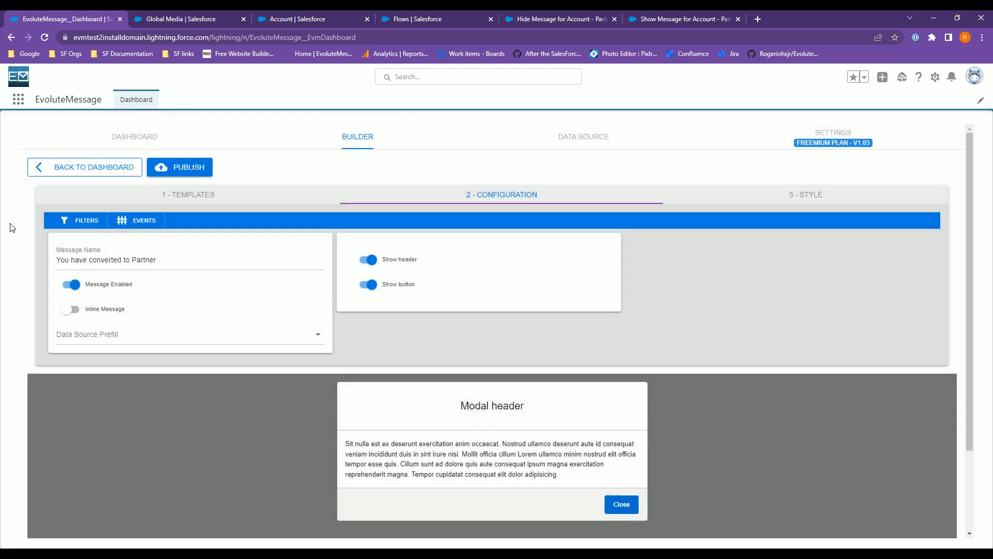
Add a display filter on Current Message set to show the message Once per User.
{"action": "left_click", "coordinate": [80, 220]}
{"action": "left_click", "coordinate": [455, 302]}
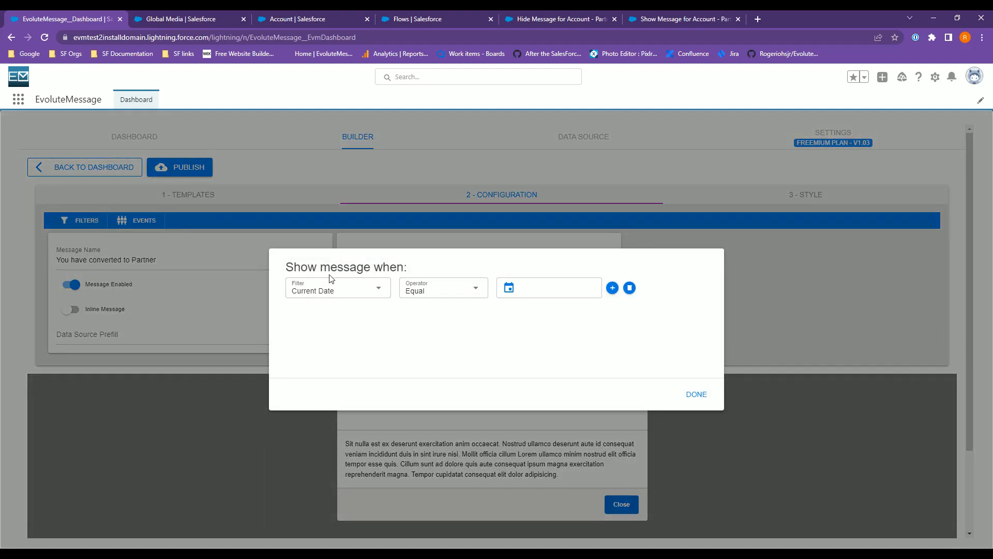
{"action": "left_click_drag", "start_coordinate": [298, 267], "coordinate": [408, 267]}
{"action": "left_click", "coordinate": [320, 290]}
{"action": "left_click", "coordinate": [347, 383]}
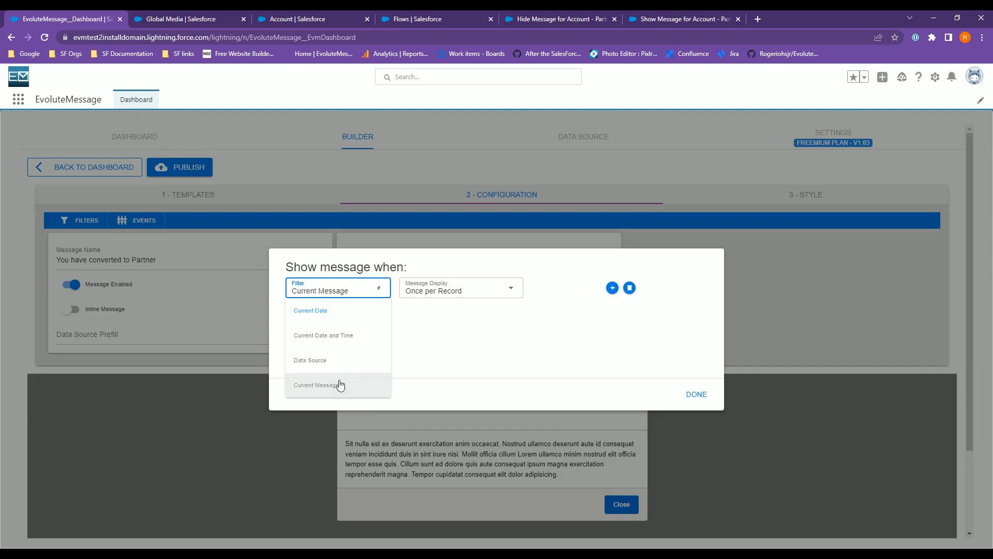
{"action": "left_click", "coordinate": [459, 288]}
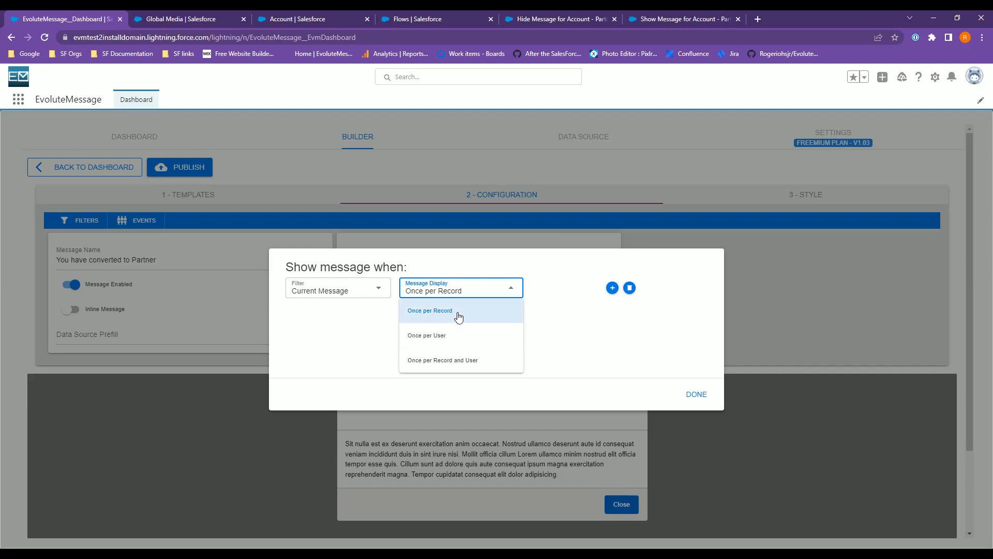
{"action": "left_click", "coordinate": [454, 316]}
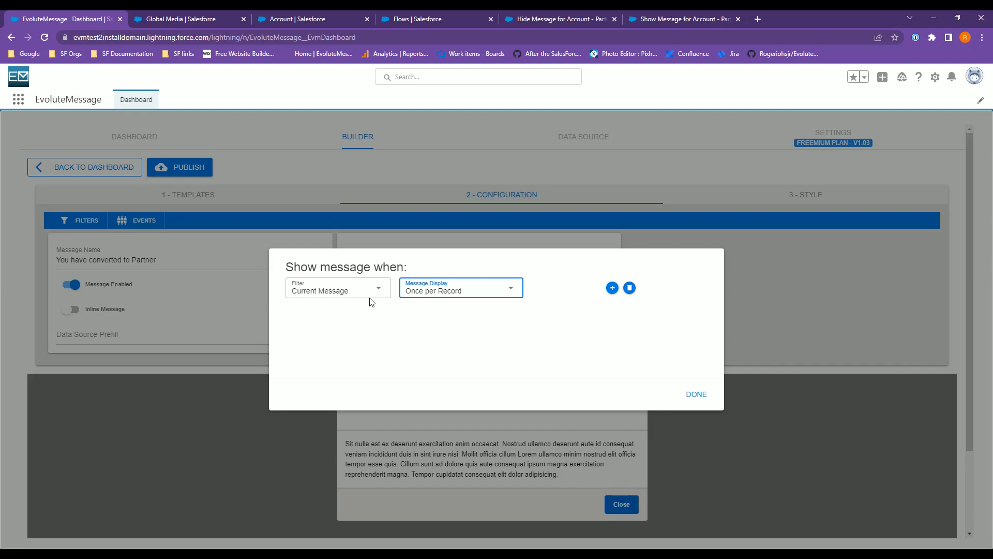
{"action": "left_click", "coordinate": [167, 20]}
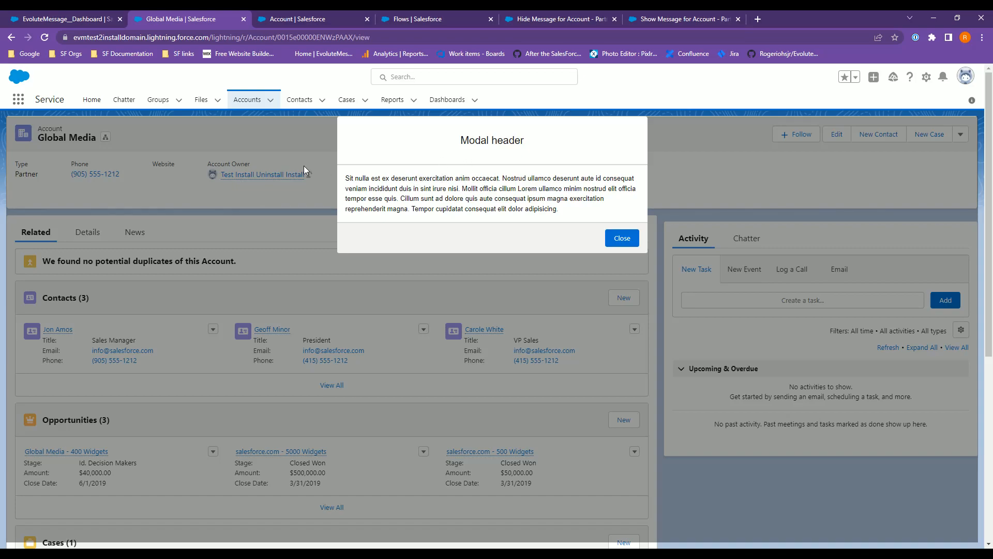
{"action": "left_click", "coordinate": [67, 20]}
{"action": "left_click", "coordinate": [450, 292]}
{"action": "left_click", "coordinate": [445, 339]}
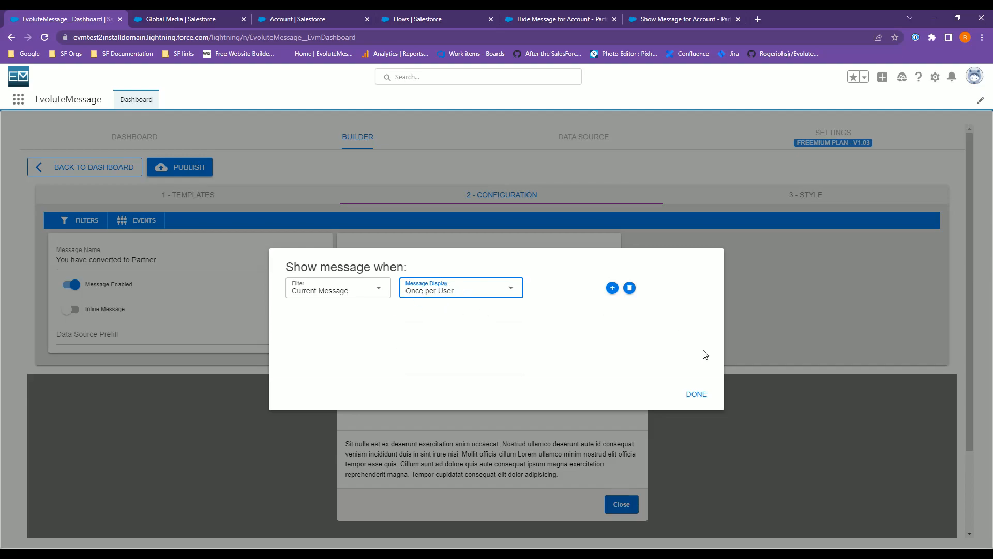
{"action": "left_click", "coordinate": [693, 395]}
Publish the message, then reload the Global Media account page and view its details.
{"action": "left_click", "coordinate": [187, 170]}
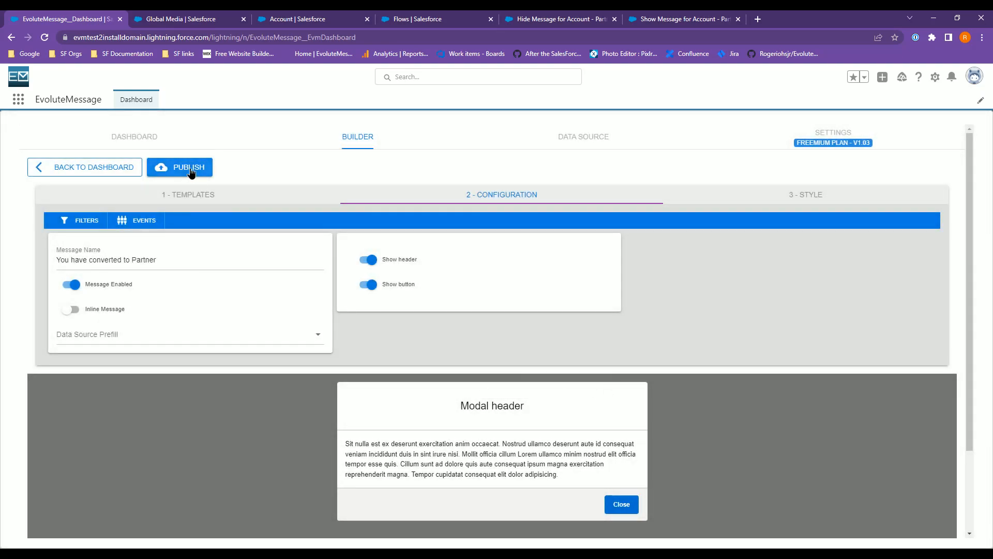
{"action": "left_click", "coordinate": [170, 18]}
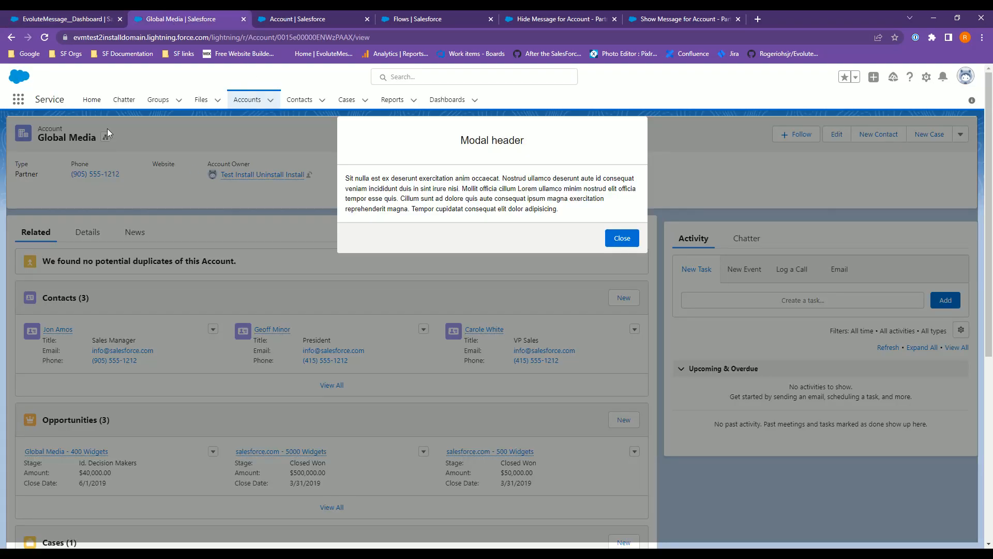
{"action": "left_click", "coordinate": [44, 39]}
{"action": "left_click", "coordinate": [45, 37]}
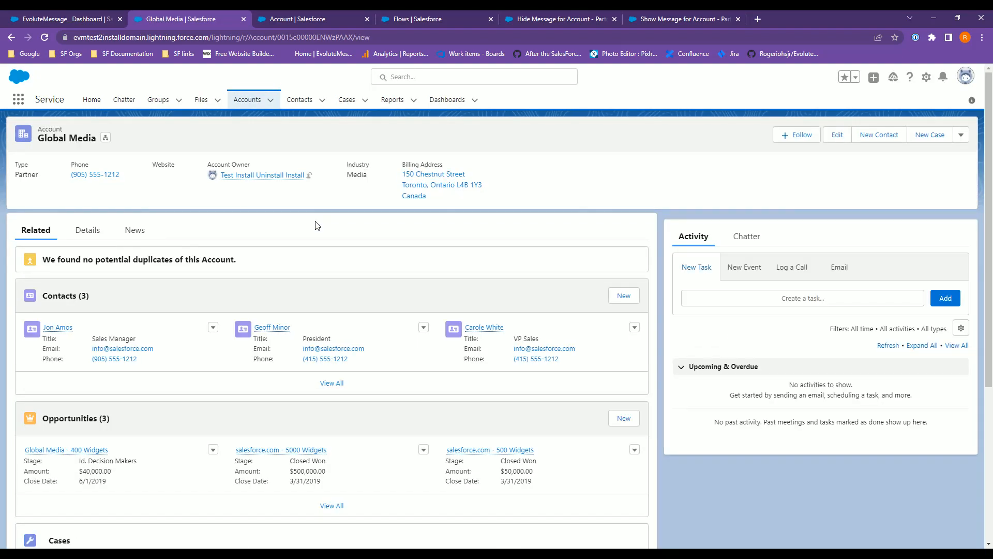
{"action": "left_click", "coordinate": [87, 233]}
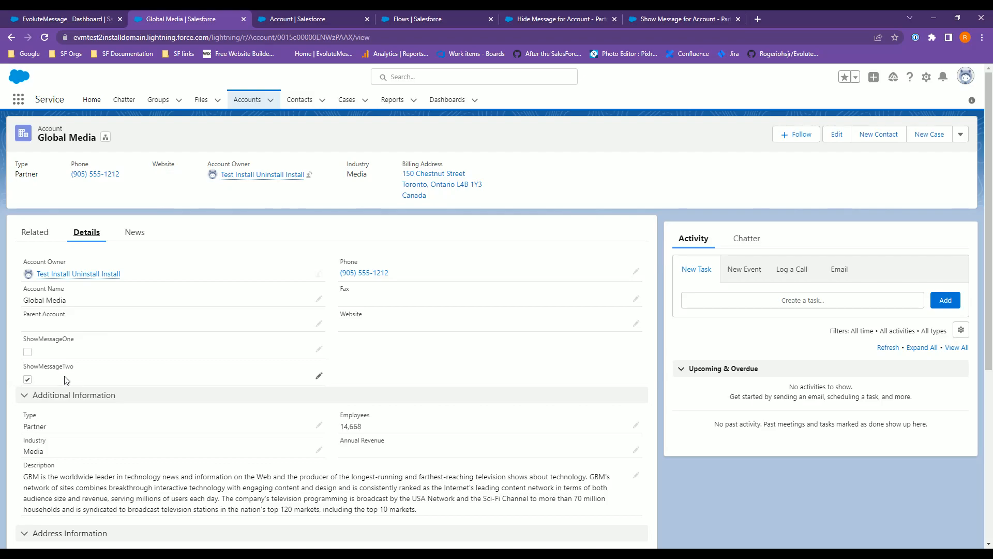
Review the message's events and filters, then delete all recorded message events.
{"action": "left_click", "coordinate": [72, 19]}
{"action": "left_click", "coordinate": [144, 221]}
{"action": "left_click", "coordinate": [694, 428]}
{"action": "left_click", "coordinate": [75, 221]}
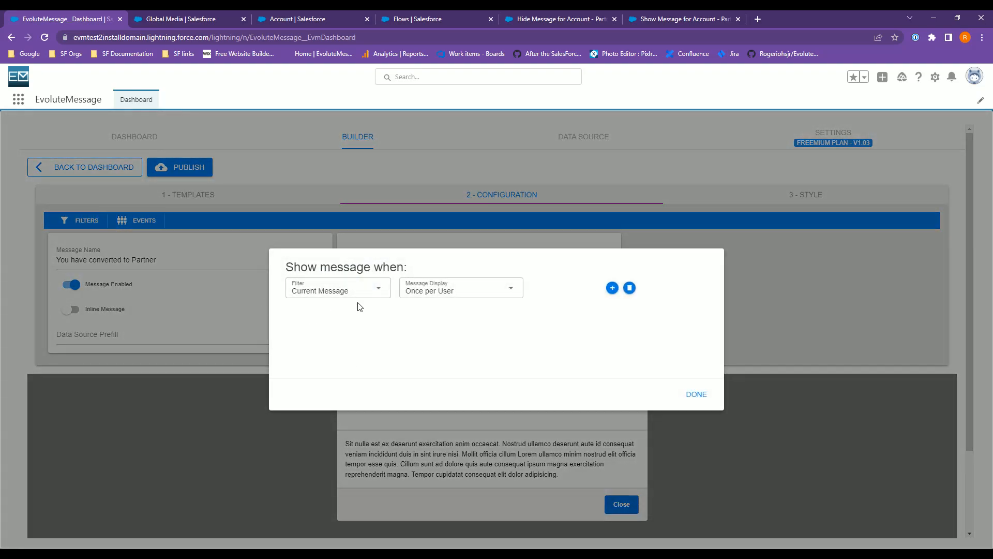
{"action": "left_click", "coordinate": [696, 395]}
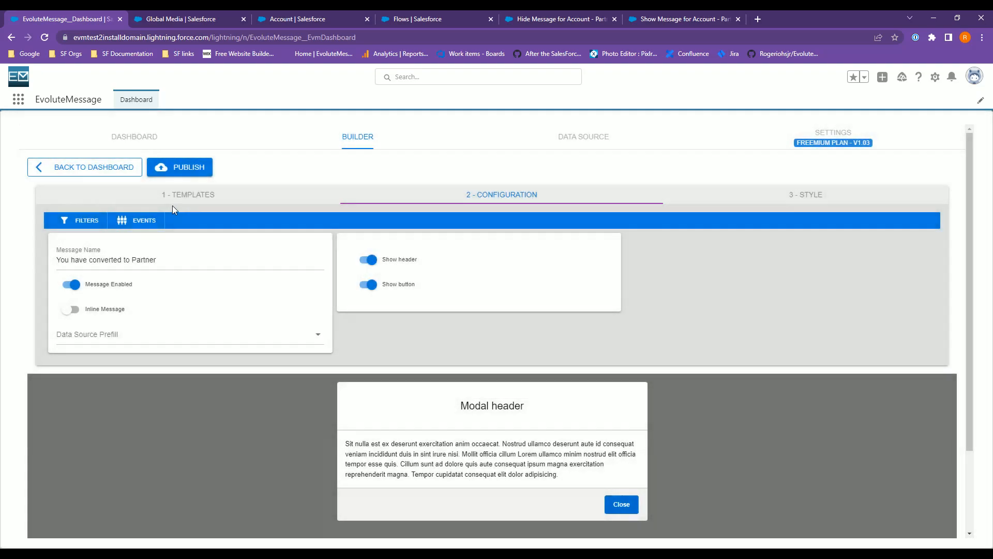
{"action": "left_click", "coordinate": [148, 220]}
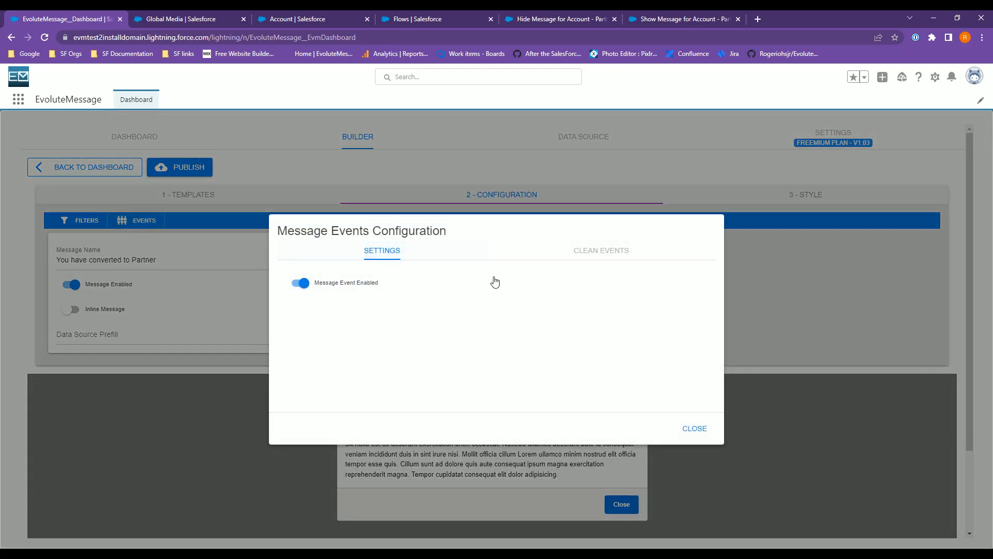
{"action": "left_click", "coordinate": [582, 250]}
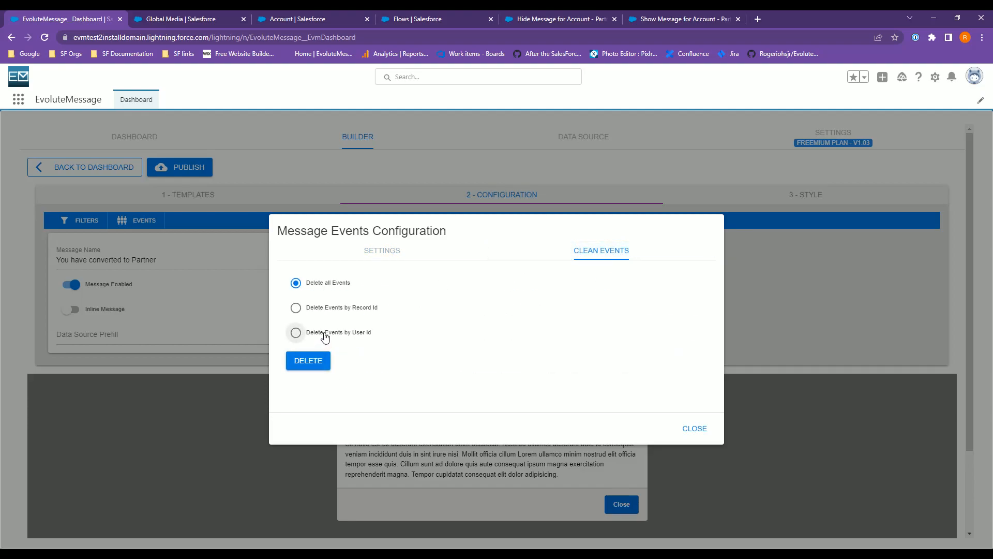
{"action": "left_click", "coordinate": [316, 367]}
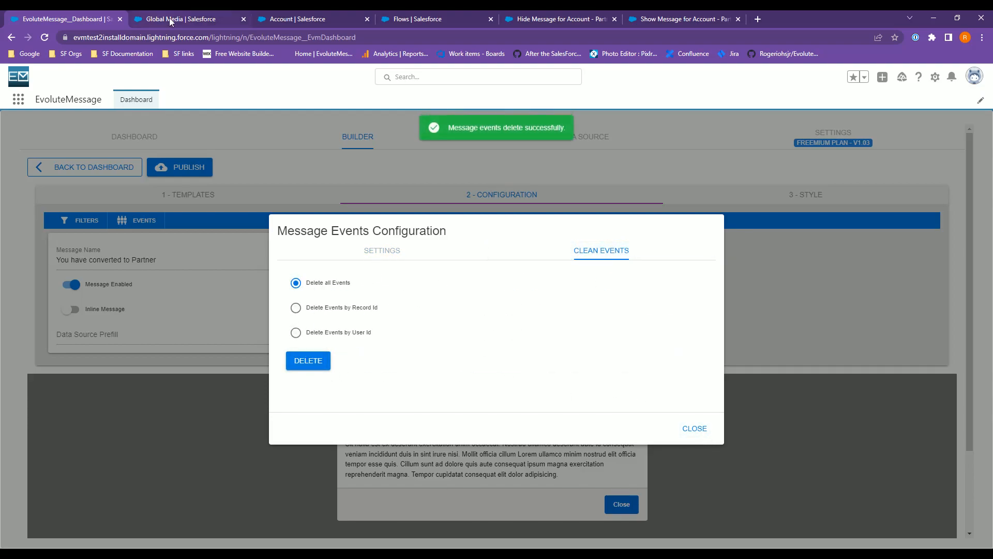
Reload the Global Media account page and close the message popup.
{"action": "left_click", "coordinate": [179, 19]}
{"action": "left_click", "coordinate": [45, 37]}
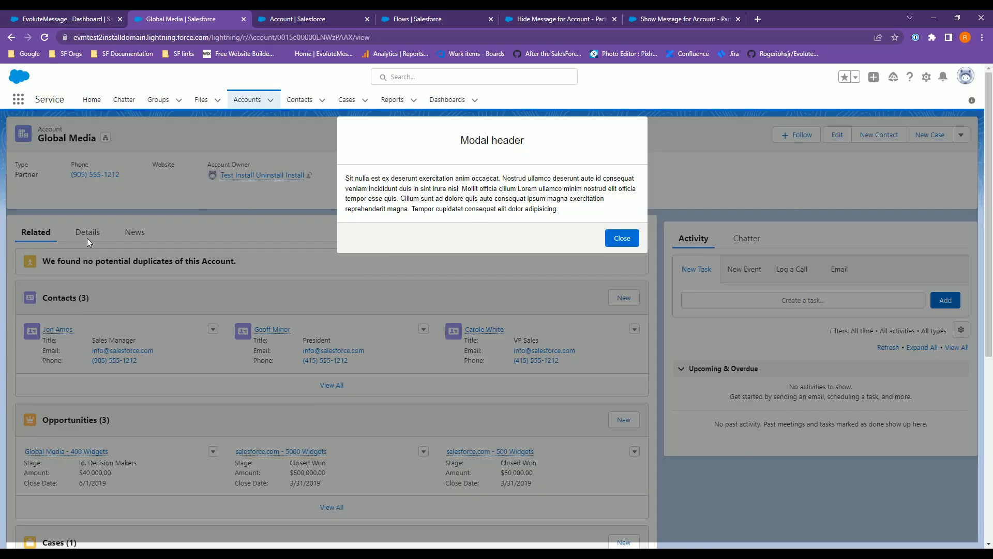
{"action": "left_click", "coordinate": [622, 239]}
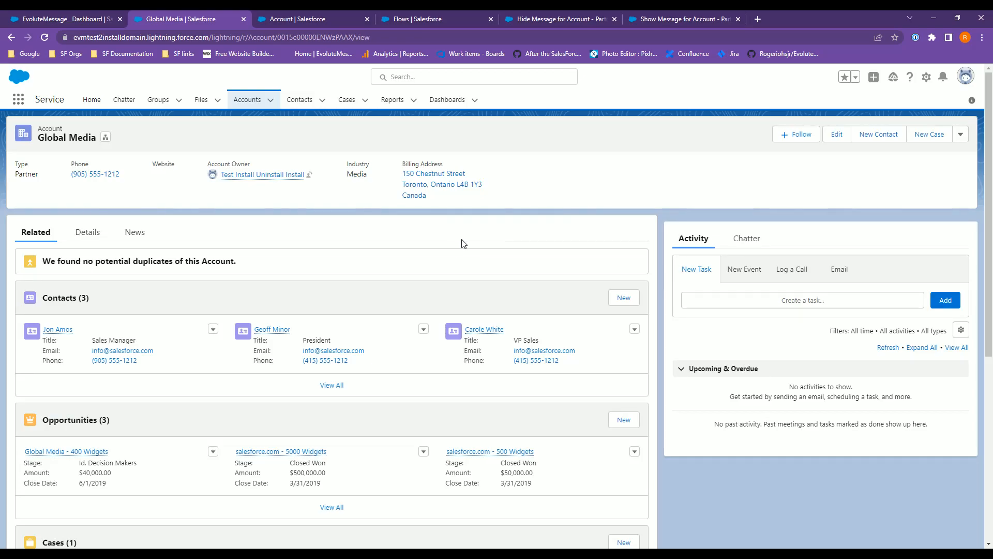
Open the Message Track and Events documentation on evolutemessage.com in a new tab and read it.
{"action": "left_click", "coordinate": [758, 21]}
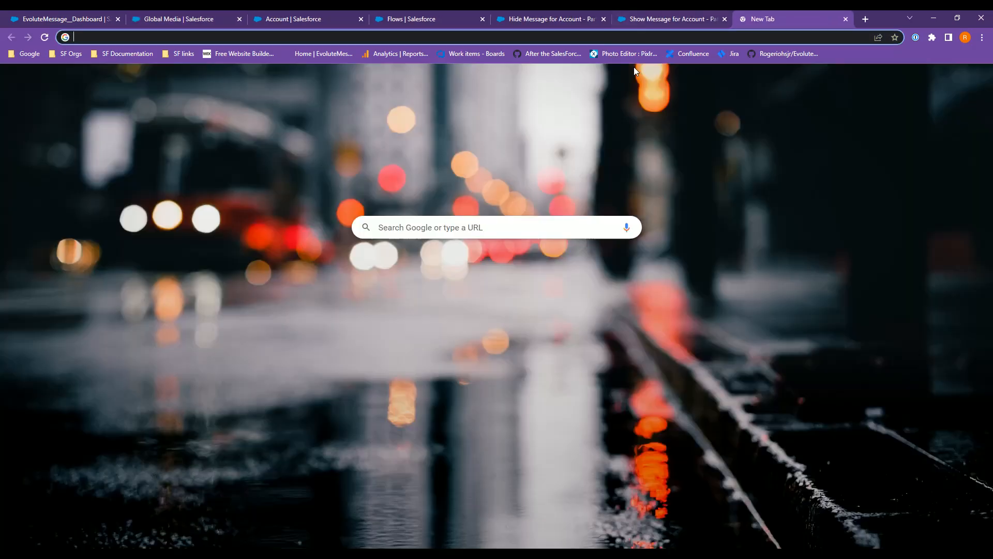
{"action": "type", "text": "evolutemessage.com"}
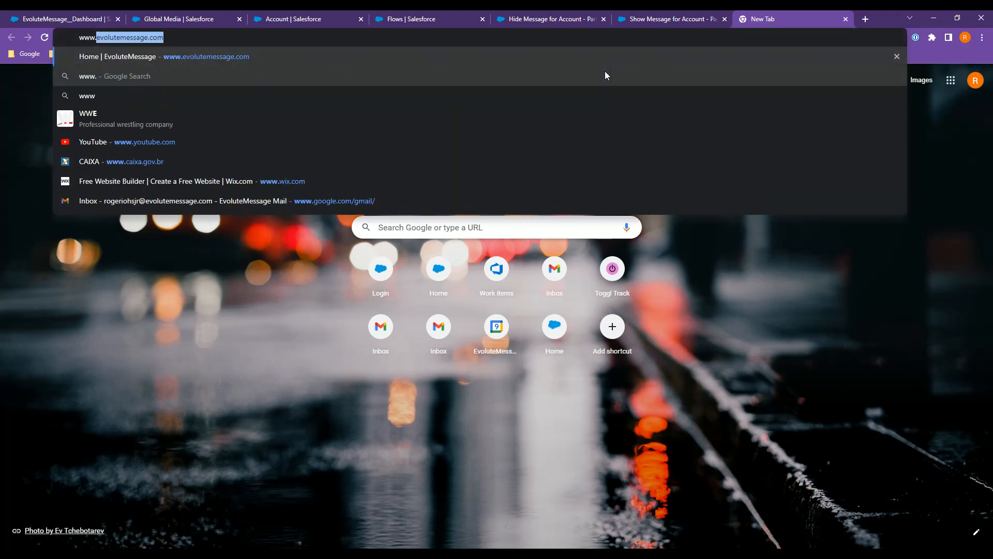
{"action": "key", "text": "Return"}
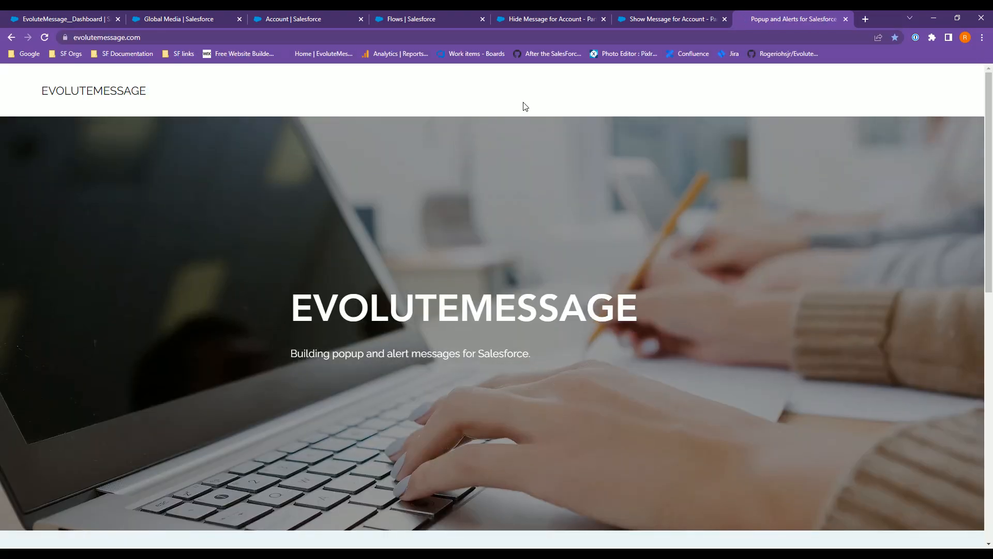
{"action": "mouse_move", "coordinate": [797, 95]}
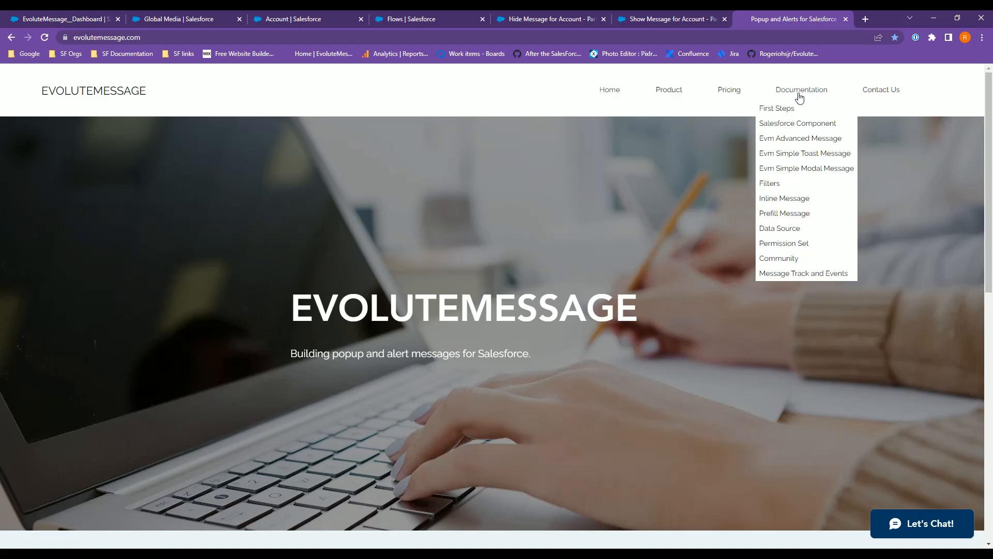
{"action": "left_click", "coordinate": [793, 276]}
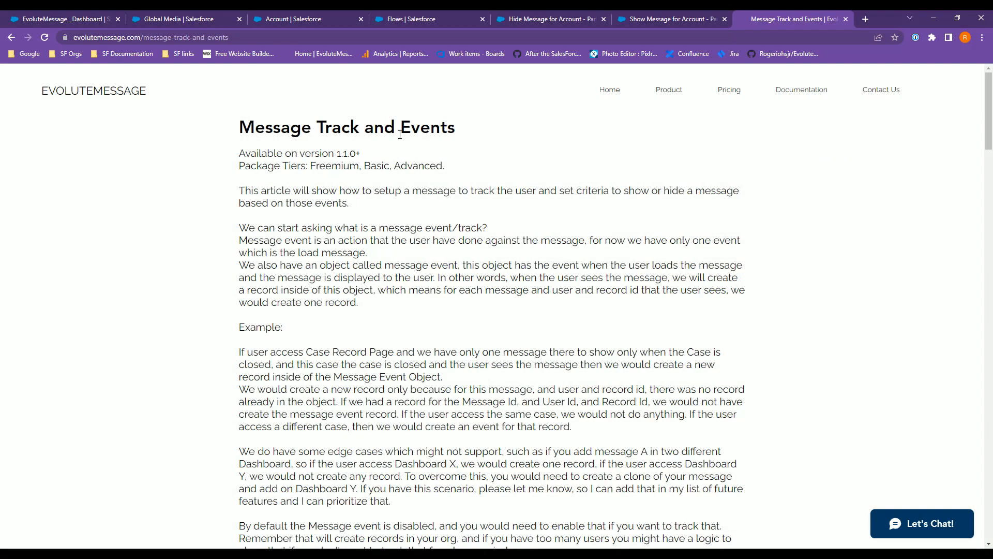
{"action": "scroll", "coordinate": [388, 189], "scroll_direction": "down", "scroll_amount": 9}
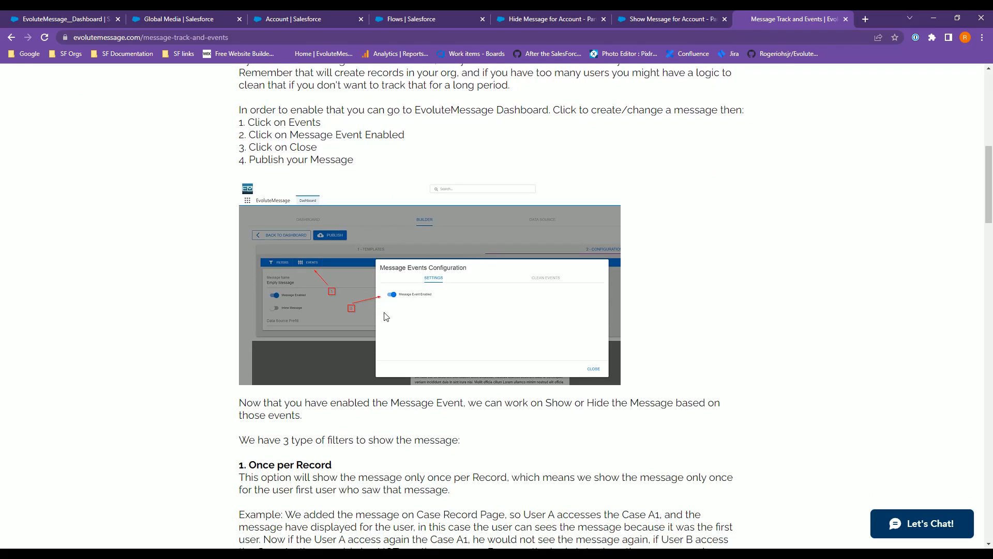
{"action": "scroll", "coordinate": [386, 316], "scroll_direction": "down", "scroll_amount": 10}
{"action": "scroll", "coordinate": [403, 310], "scroll_direction": "up", "scroll_amount": 16}
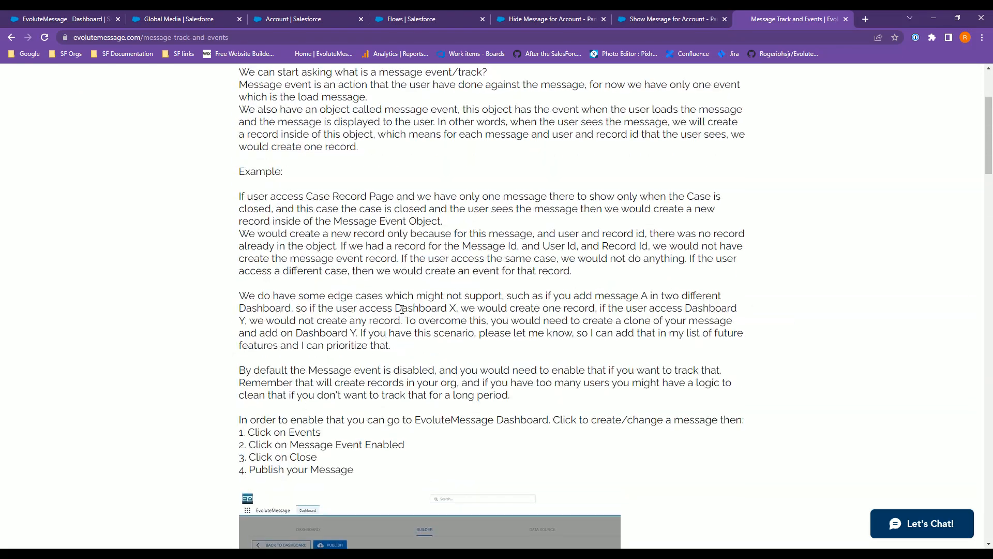
{"action": "scroll", "coordinate": [402, 309], "scroll_direction": "up", "scroll_amount": 3}
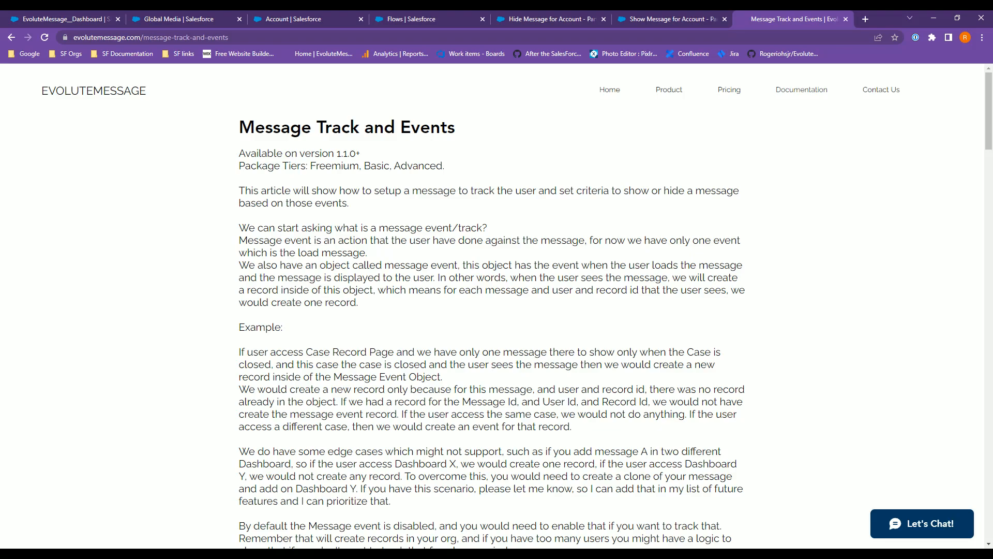